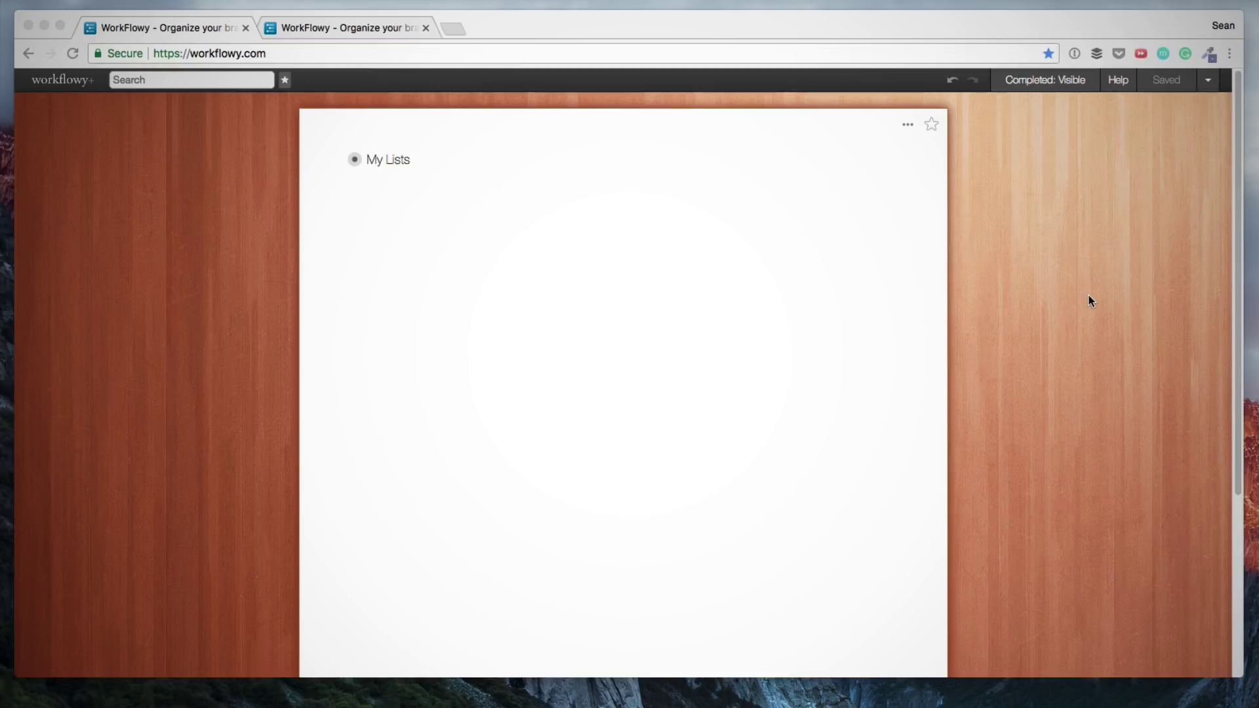
# Step: Activate the WorkFlowy window showing the outline with only My Lists
pyautogui.click(1088, 297)
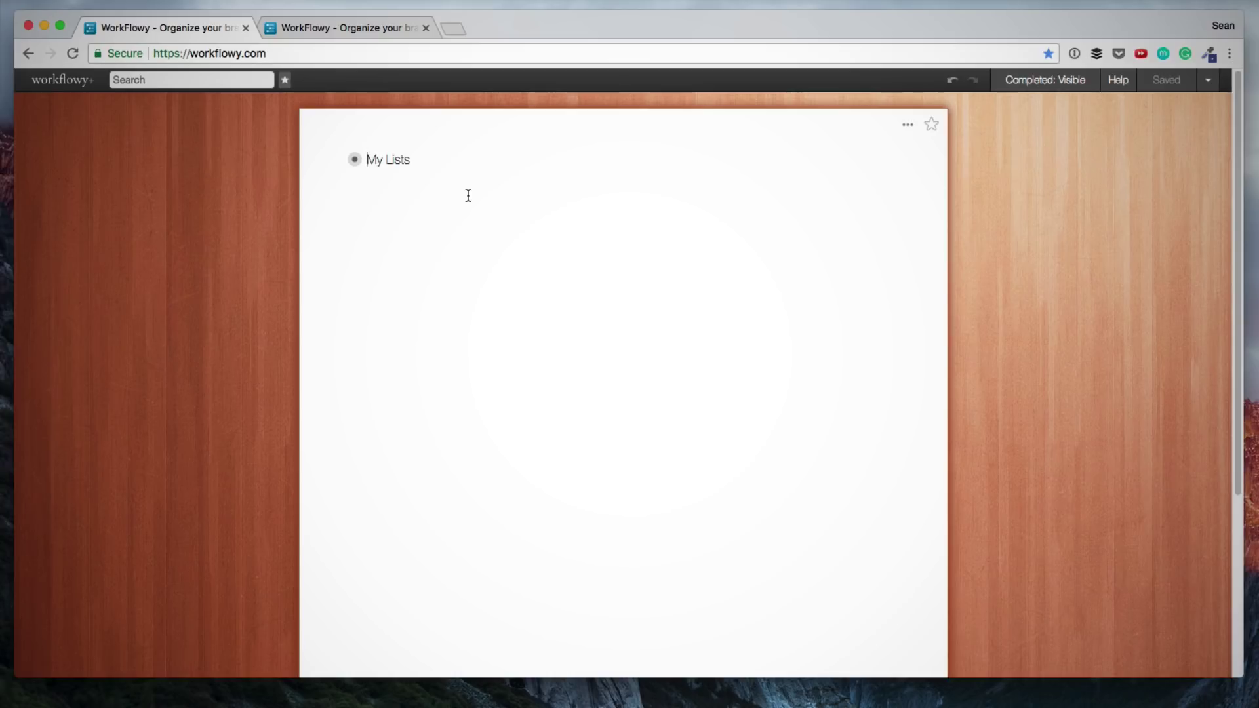
# Step: Add top-level items Personal and Work above My Lists
pyautogui.press('Return')
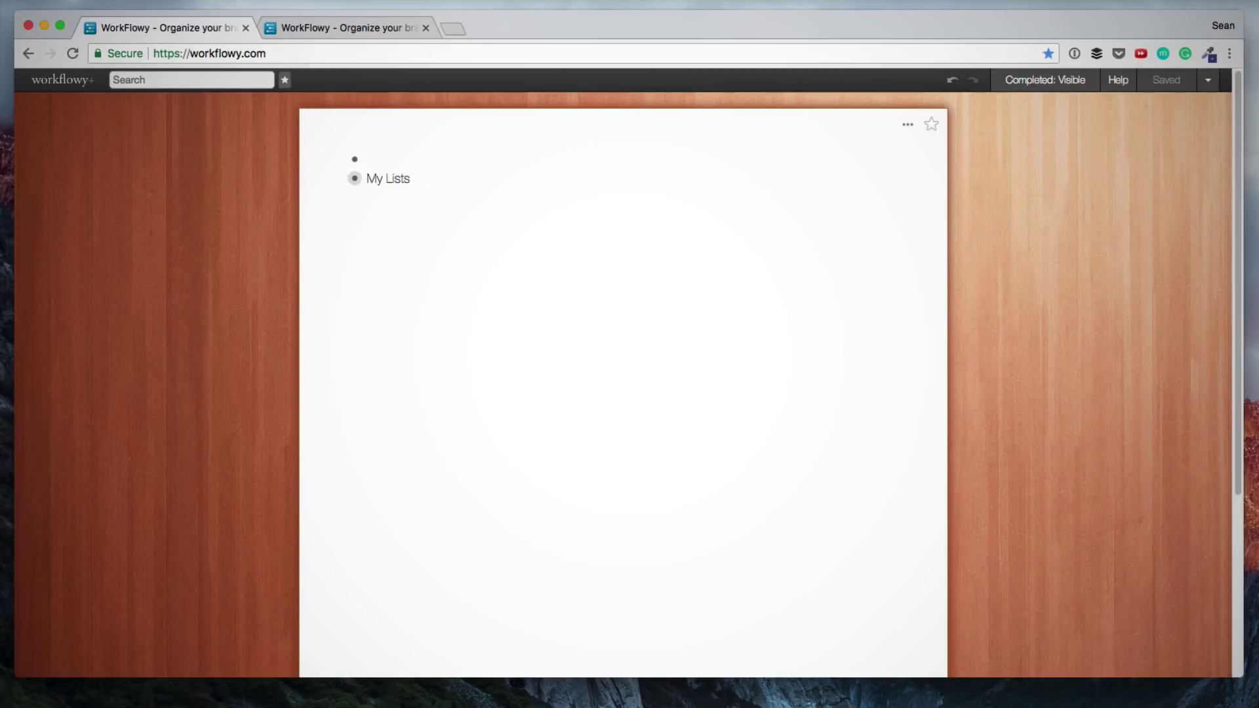
pyautogui.write('Personal')
pyautogui.press('Return')
pyautogui.write('Work')
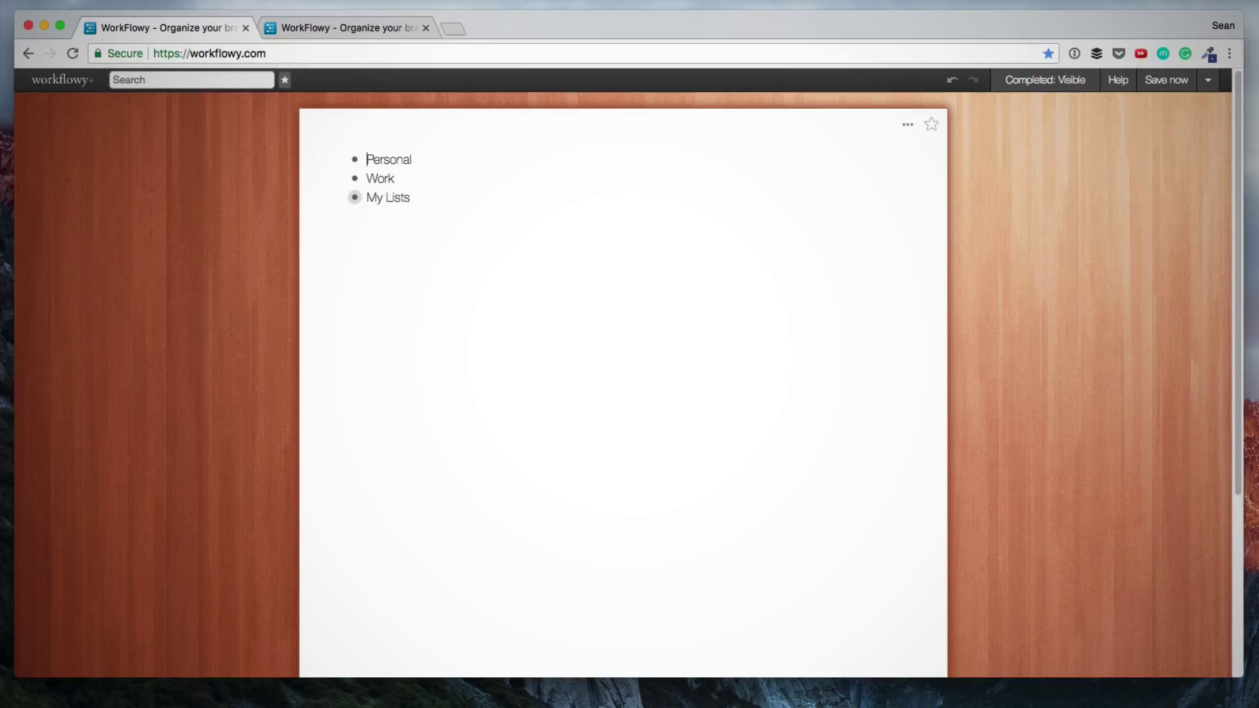
# Step: Nest Journal and Grocery List under Personal
pyautogui.click(412, 160)
pyautogui.press('Return')
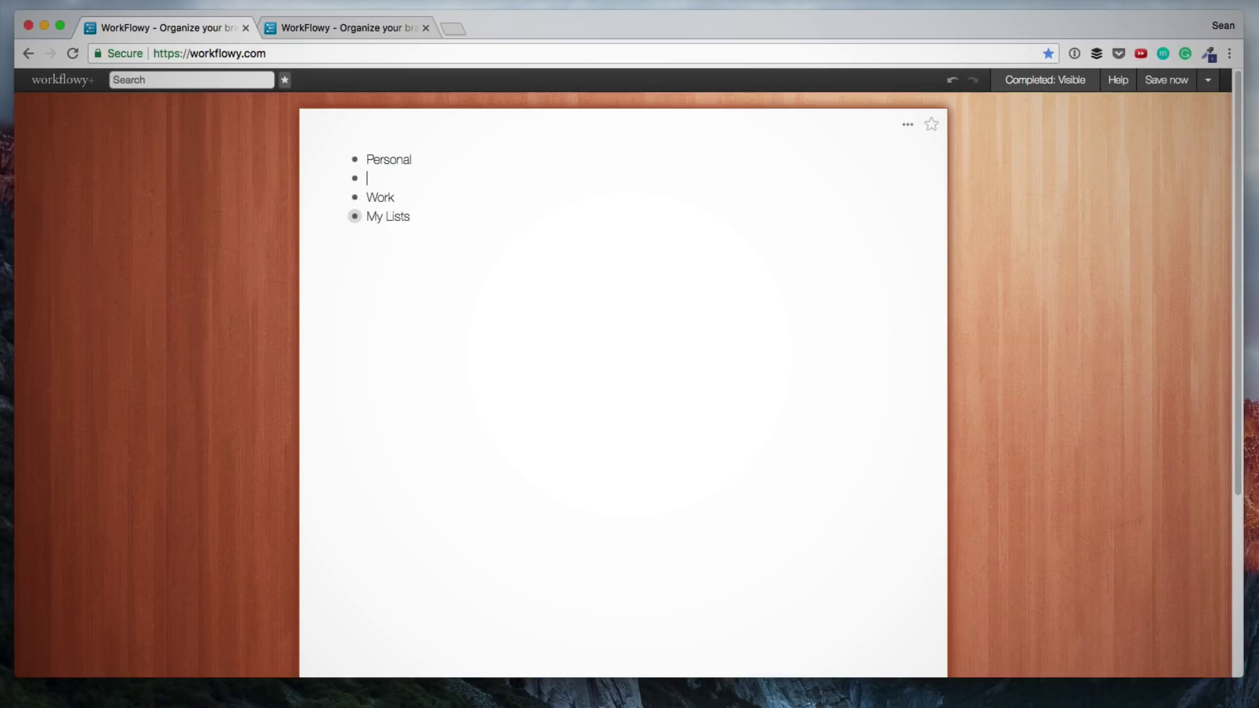
pyautogui.press('Tab')
pyautogui.write('Journal')
pyautogui.press('Return')
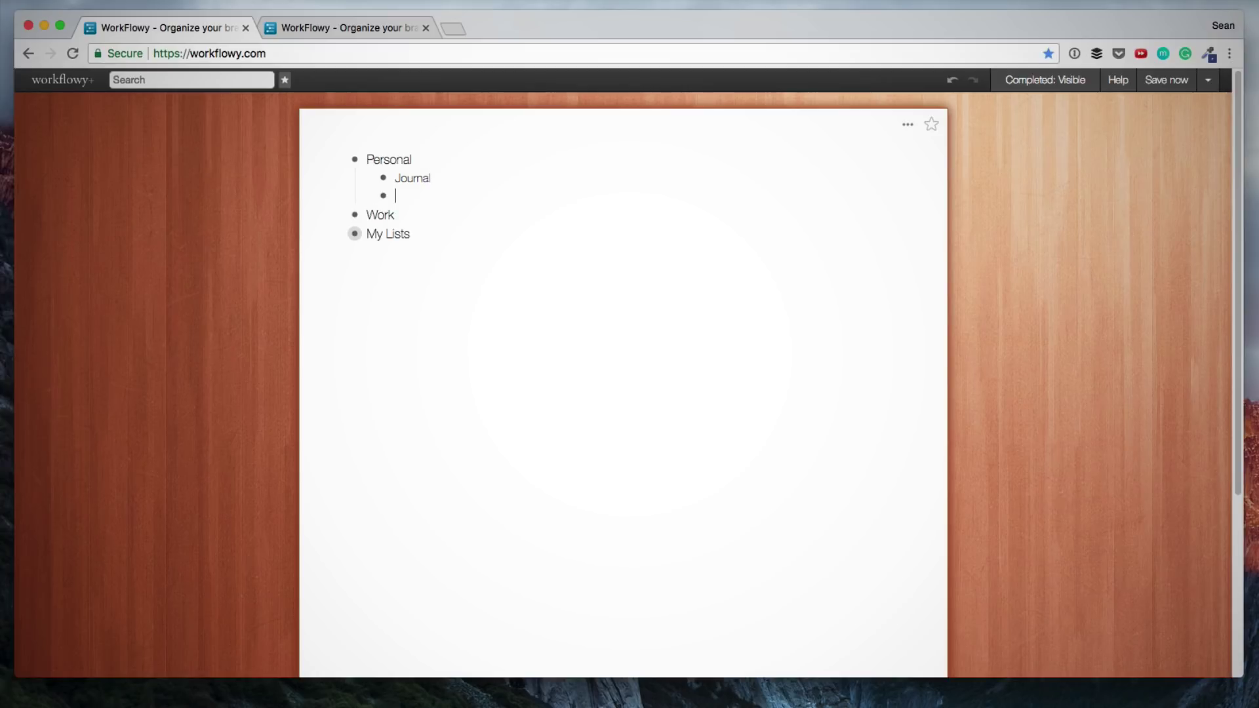
pyautogui.write('Grocery List')
# Step: Nest Projects and Clients under Work
pyautogui.click(394, 215)
pyautogui.press('Return')
pyautogui.press('Tab')
pyautogui.write('Projects')
pyautogui.press('Return')
pyautogui.write('Clients')
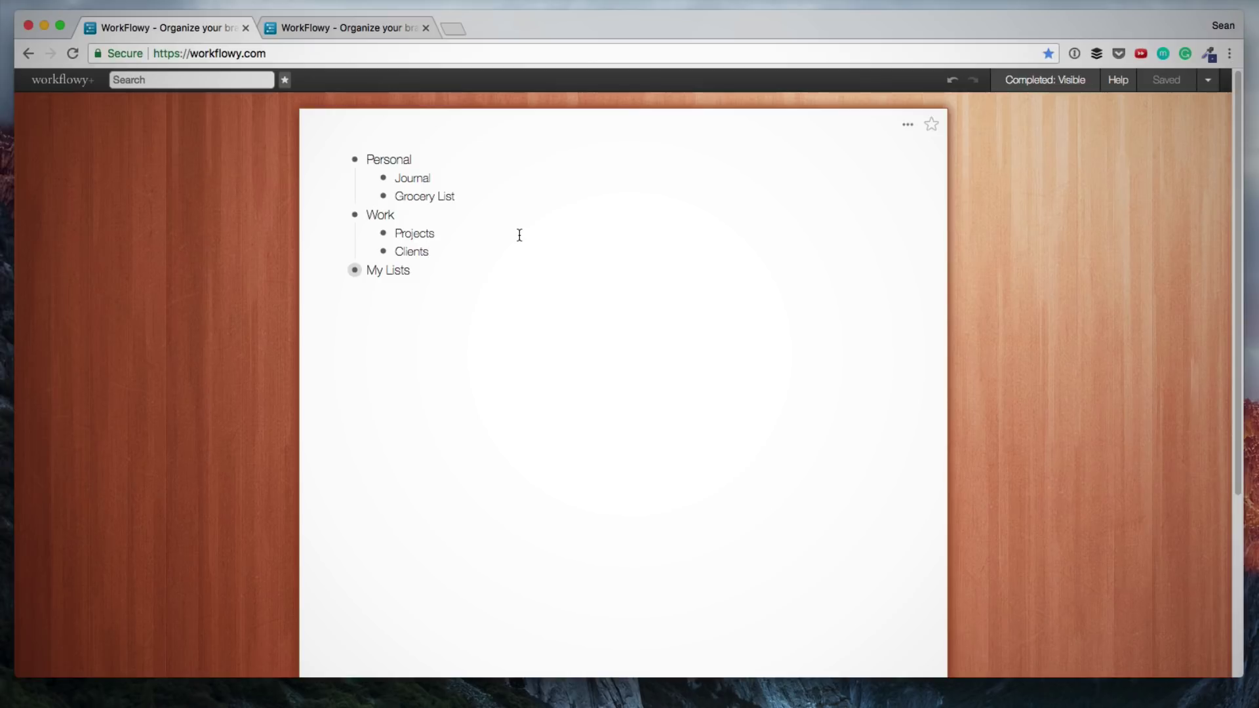
# Step: Add three client names as indented items under Clients
pyautogui.press('Return')
pyautogui.press('Tab')
pyautogui.write('Paul M.')
pyautogui.press('Return')
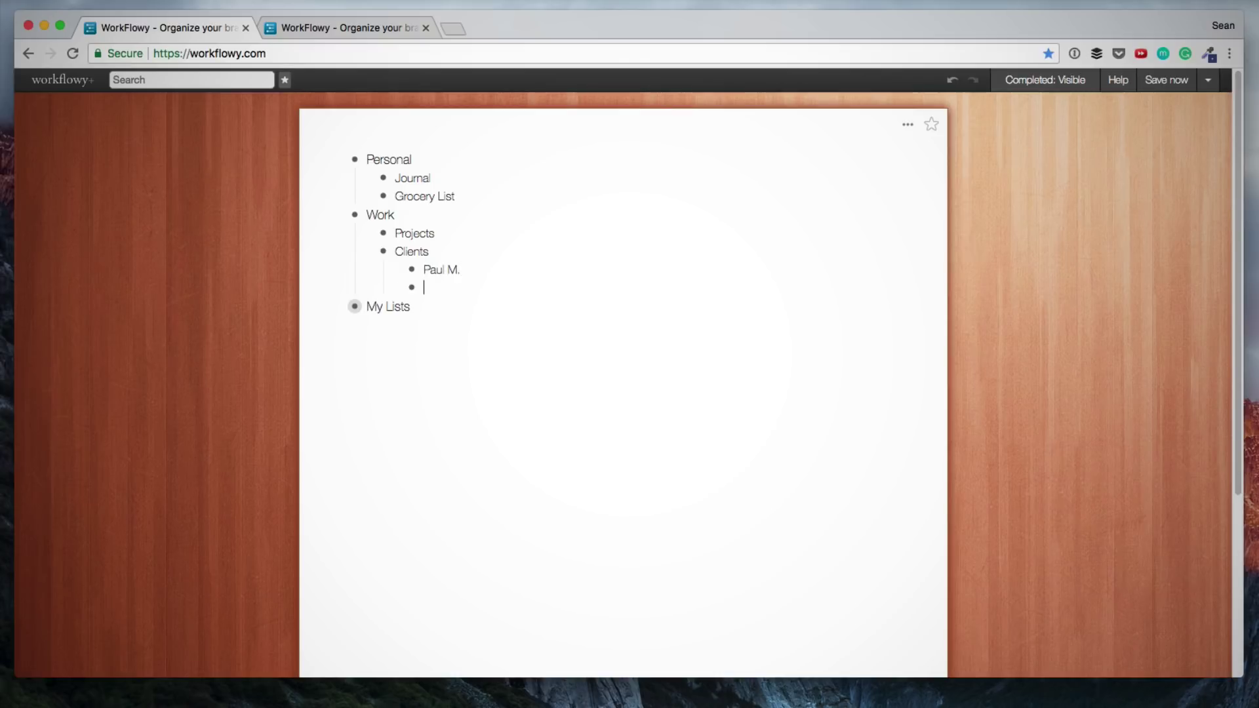
pyautogui.write('Kim G.')
pyautogui.press('Return')
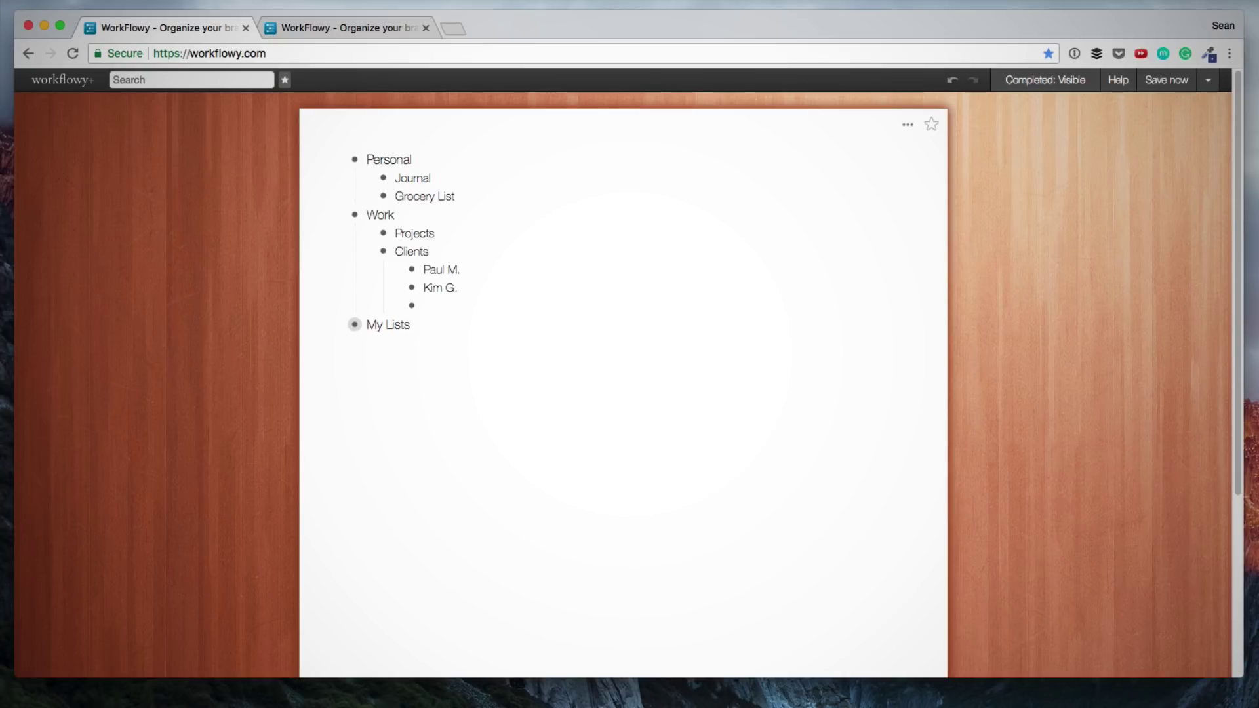
pyautogui.write('Jake G.')
# Step: Add Project A, Project B and Project C under Projects, keeping Project B at the same level
pyautogui.click(396, 252)
pyautogui.click(404, 233)
pyautogui.press('Return')
pyautogui.press('Tab')
pyautogui.write('Project A')
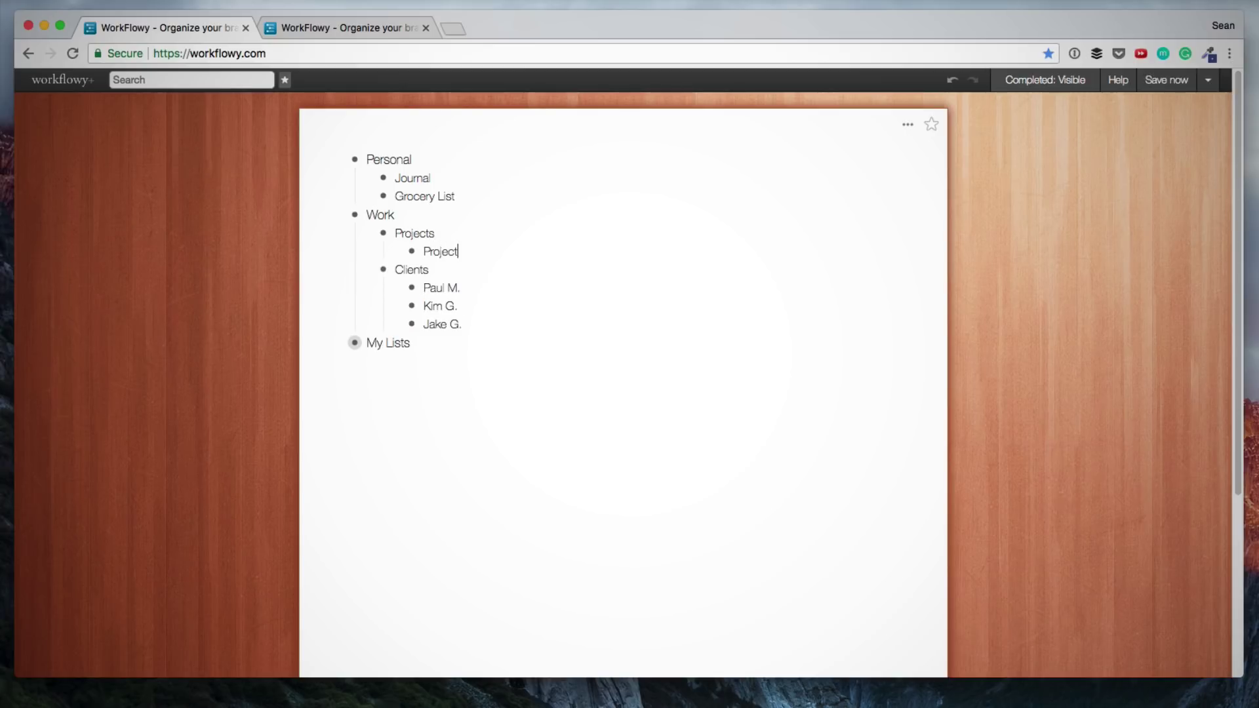
pyautogui.press('Return')
pyautogui.write('Project B')
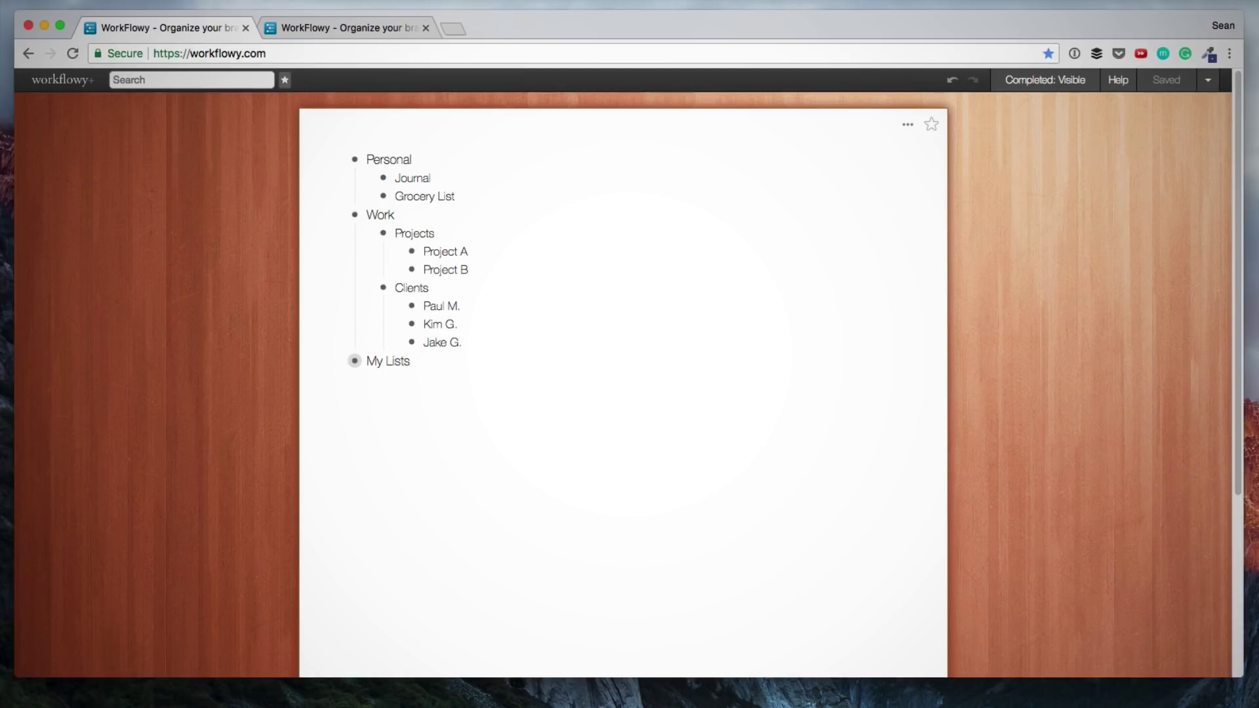
pyautogui.press('Return')
pyautogui.write('Project C')
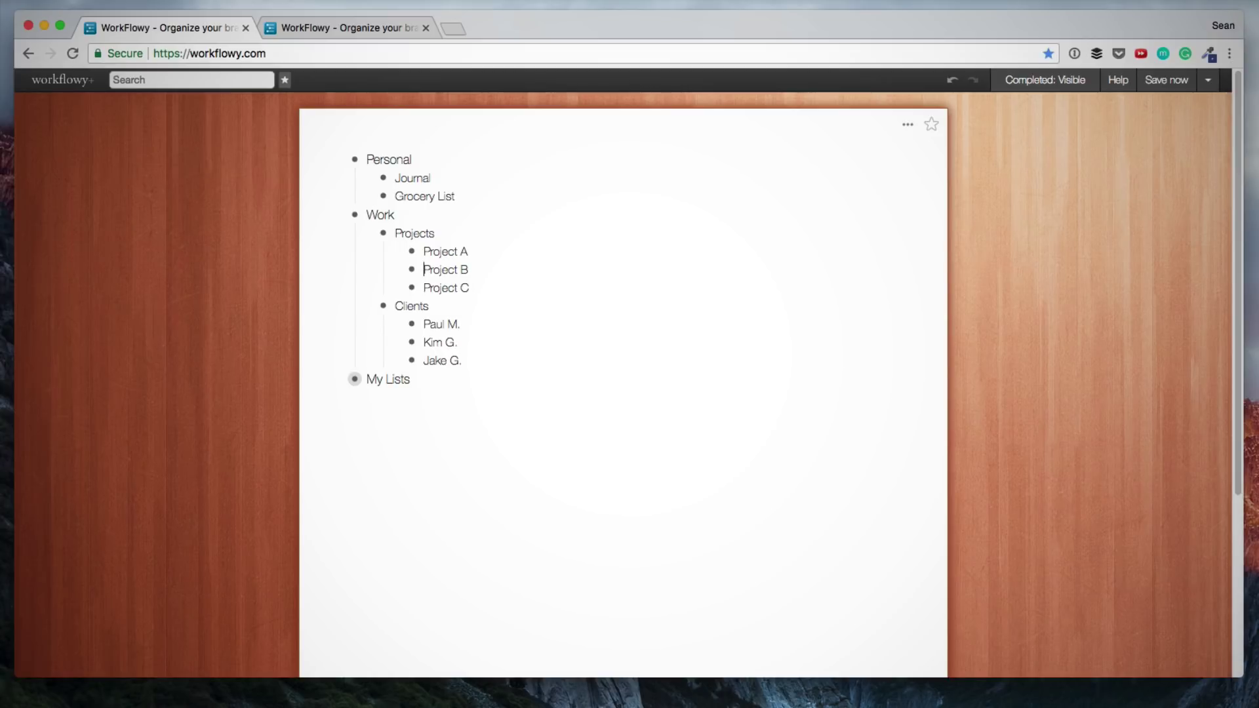
pyautogui.press('Tab')
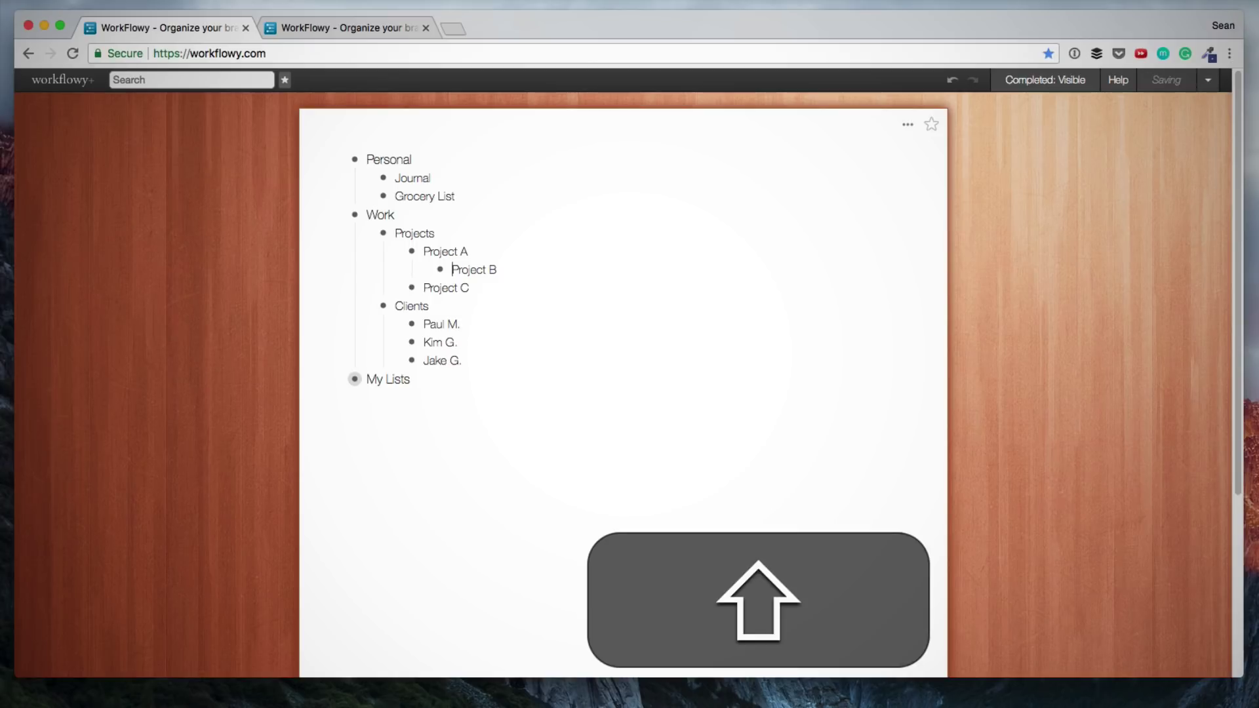
pyautogui.hotkey('shift', 'Tab')
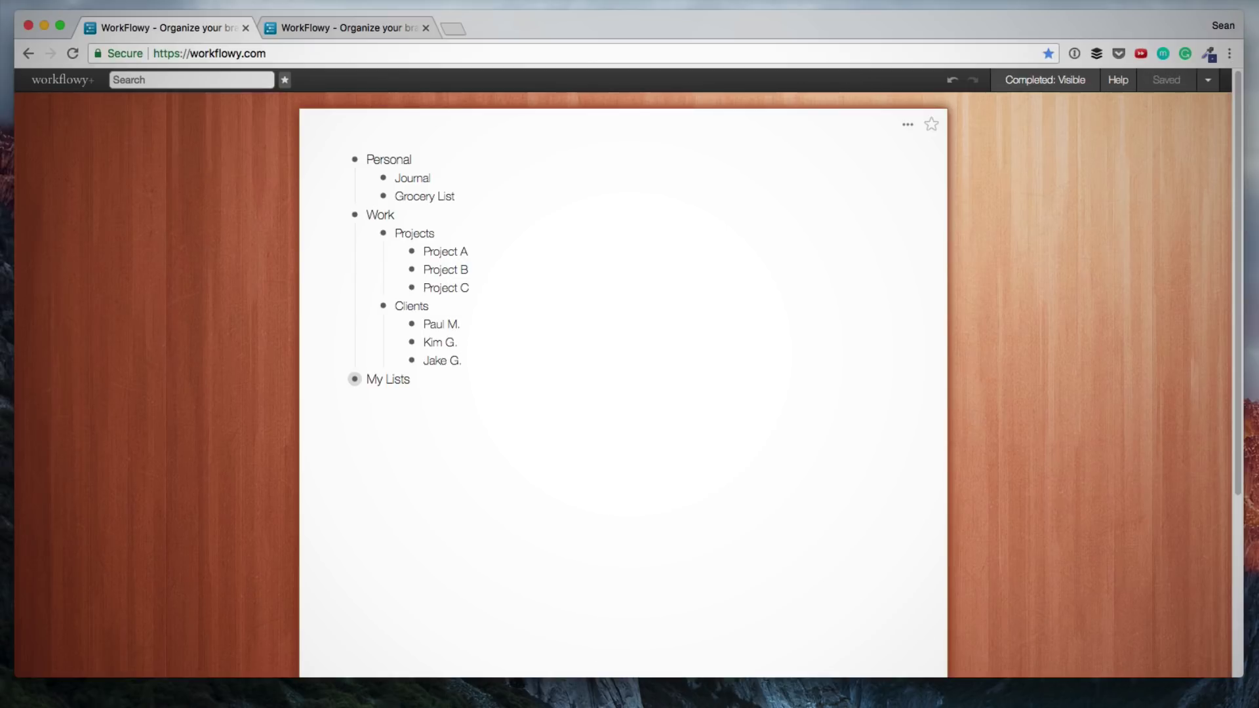
# Step: Add a Demo List under Work holding Item A, Item B and a retyped Item C
pyautogui.press('Return')
pyautogui.hotkey('shift', 'Tab')
pyautogui.write('Demo List Item A Item B Item C')
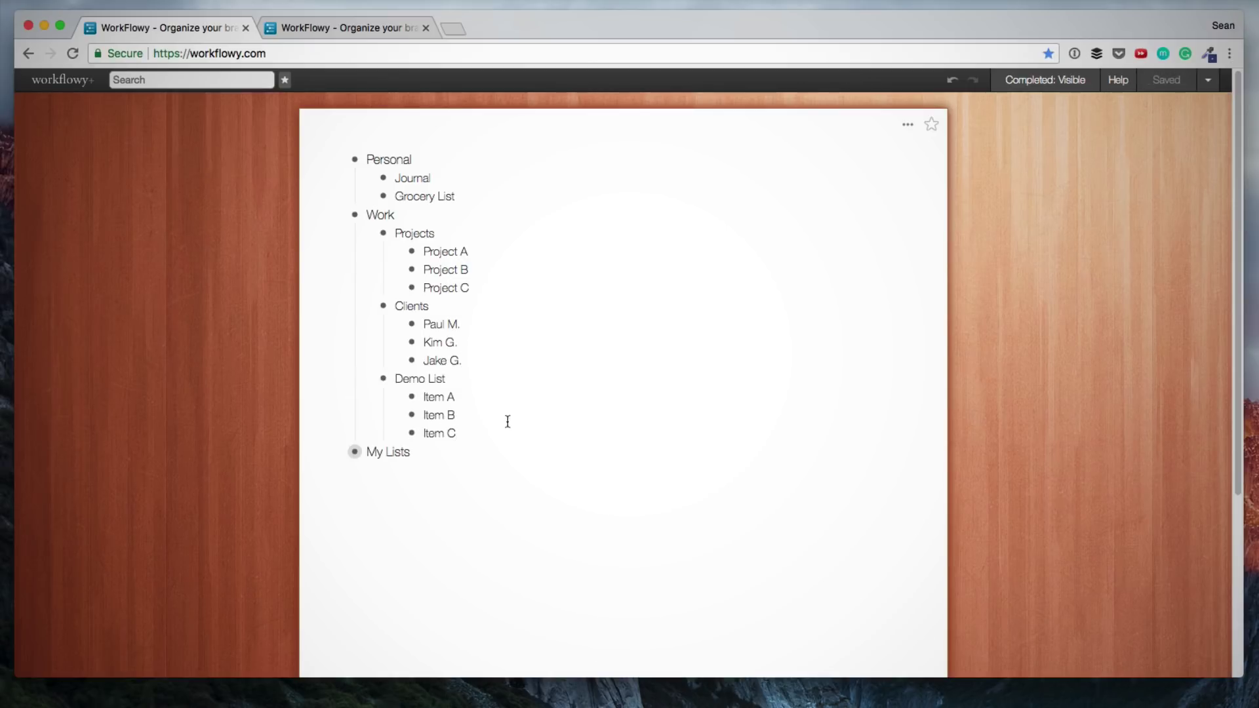
pyautogui.press('BackSpace')
pyautogui.press('BackSpace')
pyautogui.press('BackSpace')
pyautogui.press('BackSpace')
pyautogui.press('BackSpace')
pyautogui.press('BackSpace')
pyautogui.press('BackSpace')
pyautogui.press('Return')
pyautogui.write('Item C')
# Step: Delete Items A–C, then undo to restore them and clear the selection
pyautogui.moveTo(453, 425); pyautogui.dragTo(426, 392)
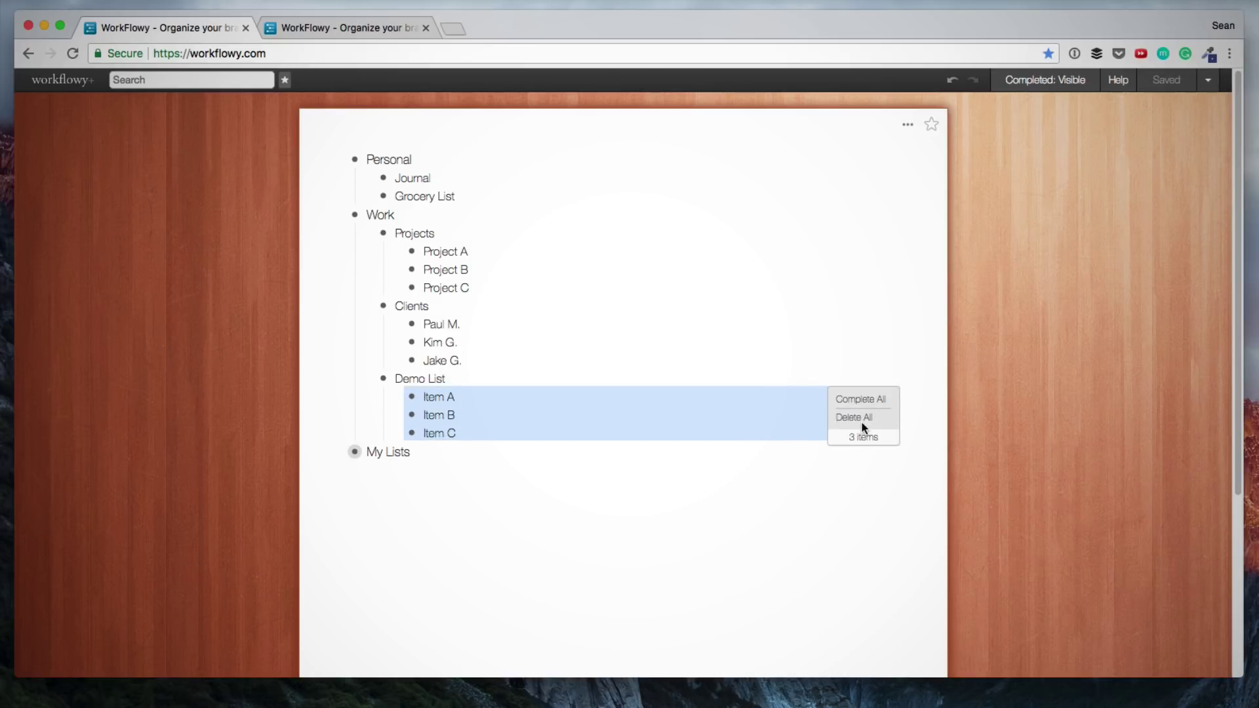
pyautogui.click(854, 419)
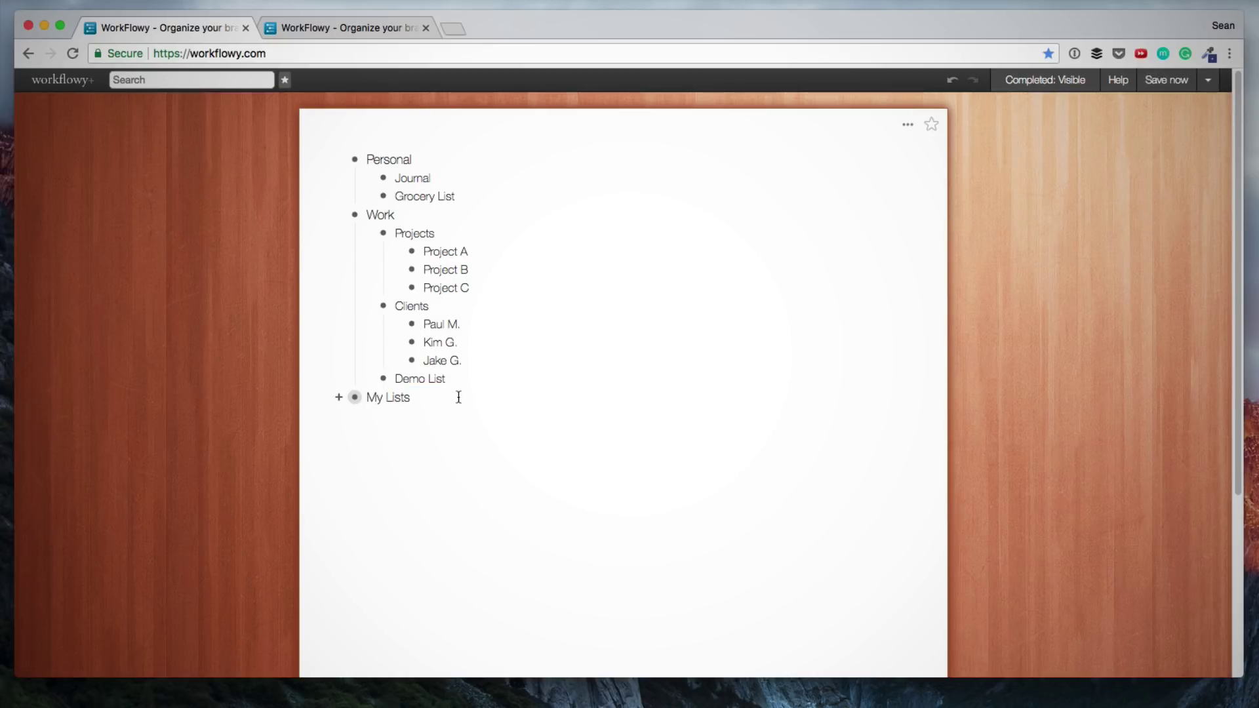
pyautogui.click(955, 81)
pyautogui.click(593, 454)
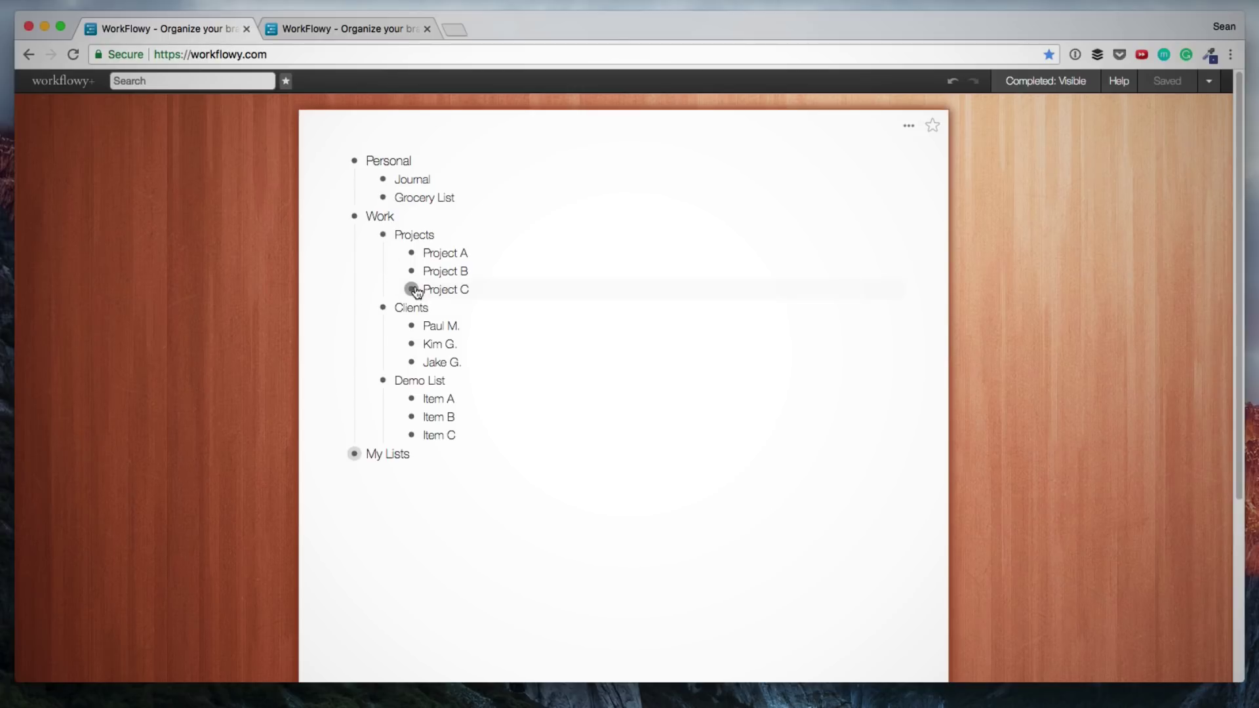
pyautogui.moveTo(412, 289); pyautogui.dragTo(411, 253)
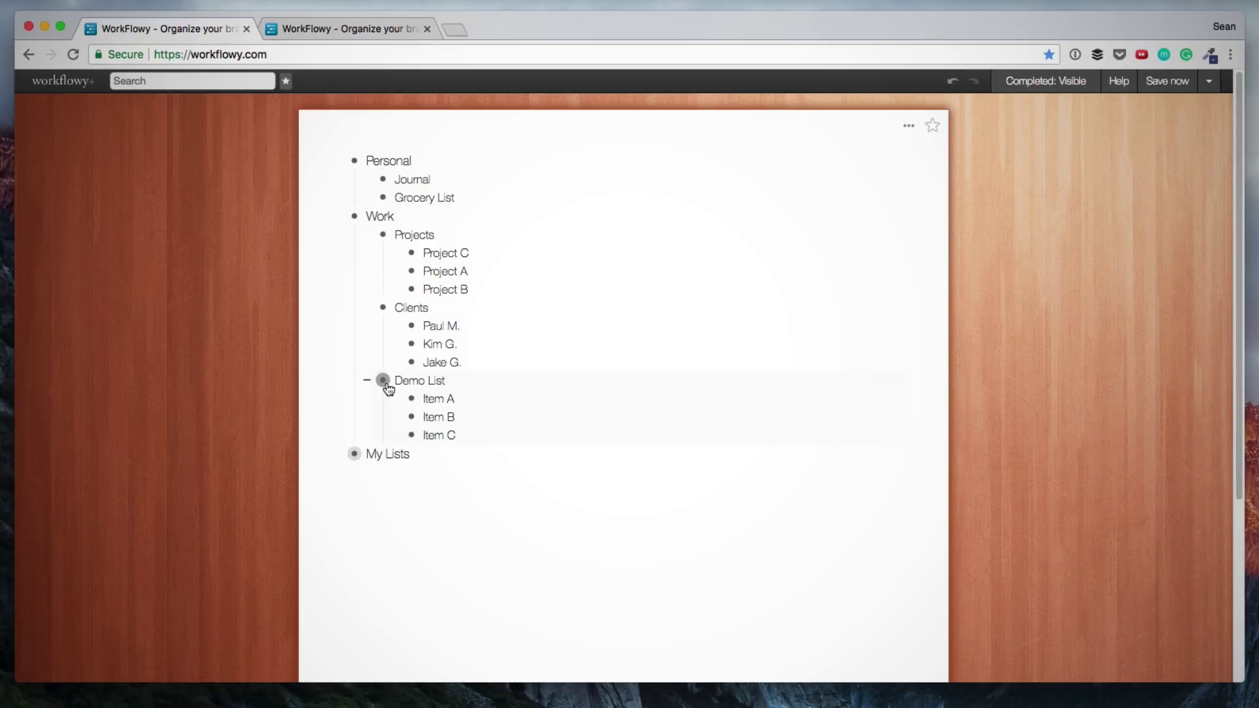
pyautogui.moveTo(384, 380); pyautogui.dragTo(354, 156)
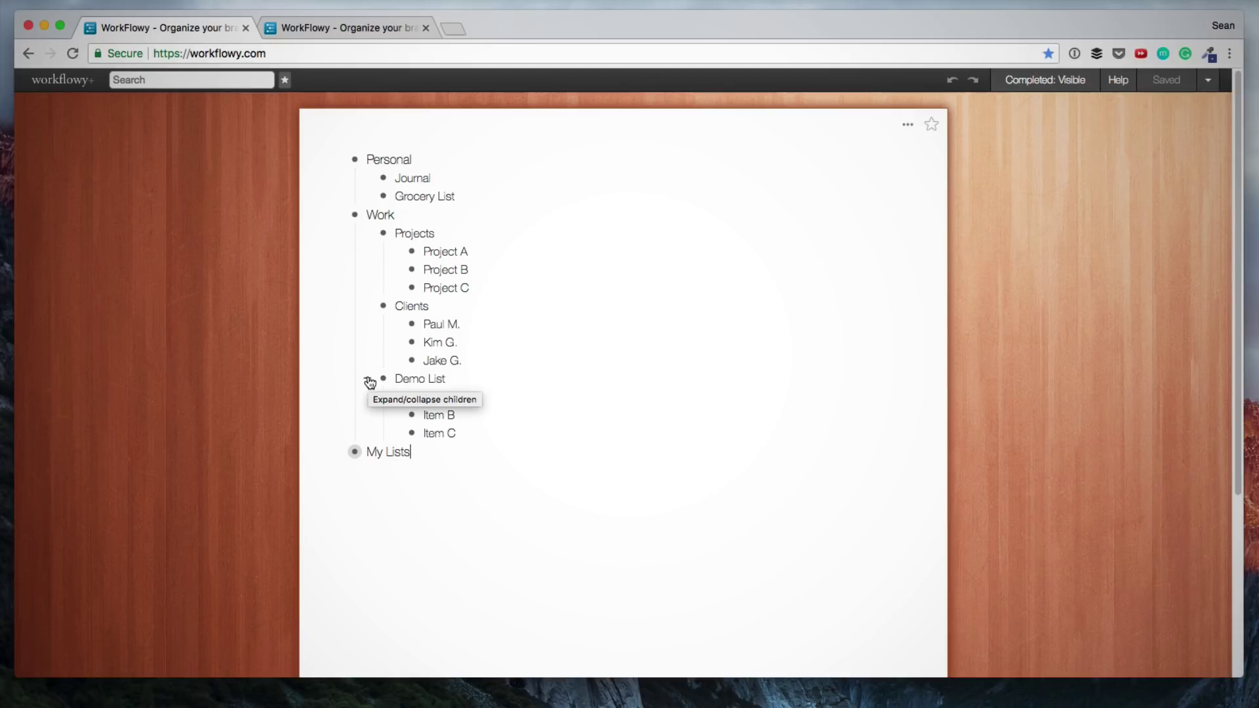
# Step: Collapse Demo List, Clients, Projects, Personal and Work
pyautogui.click(368, 380)
pyautogui.click(368, 306)
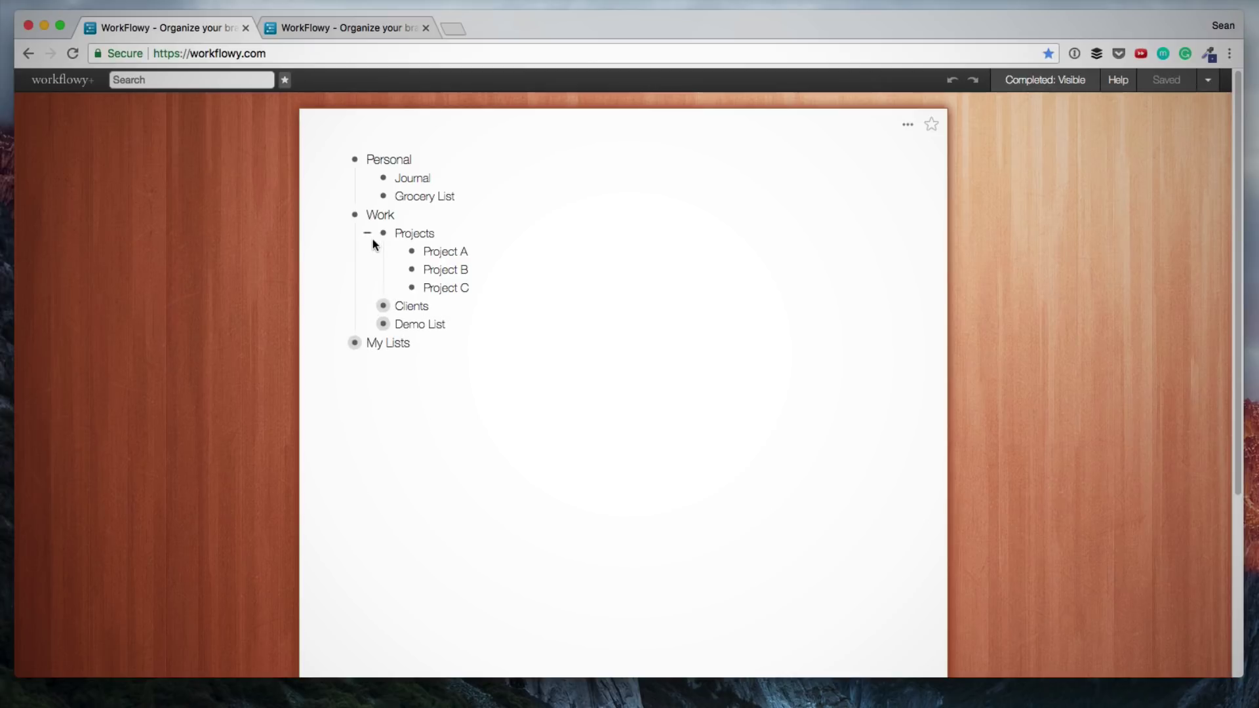
pyautogui.click(368, 234)
pyautogui.click(340, 160)
pyautogui.click(339, 178)
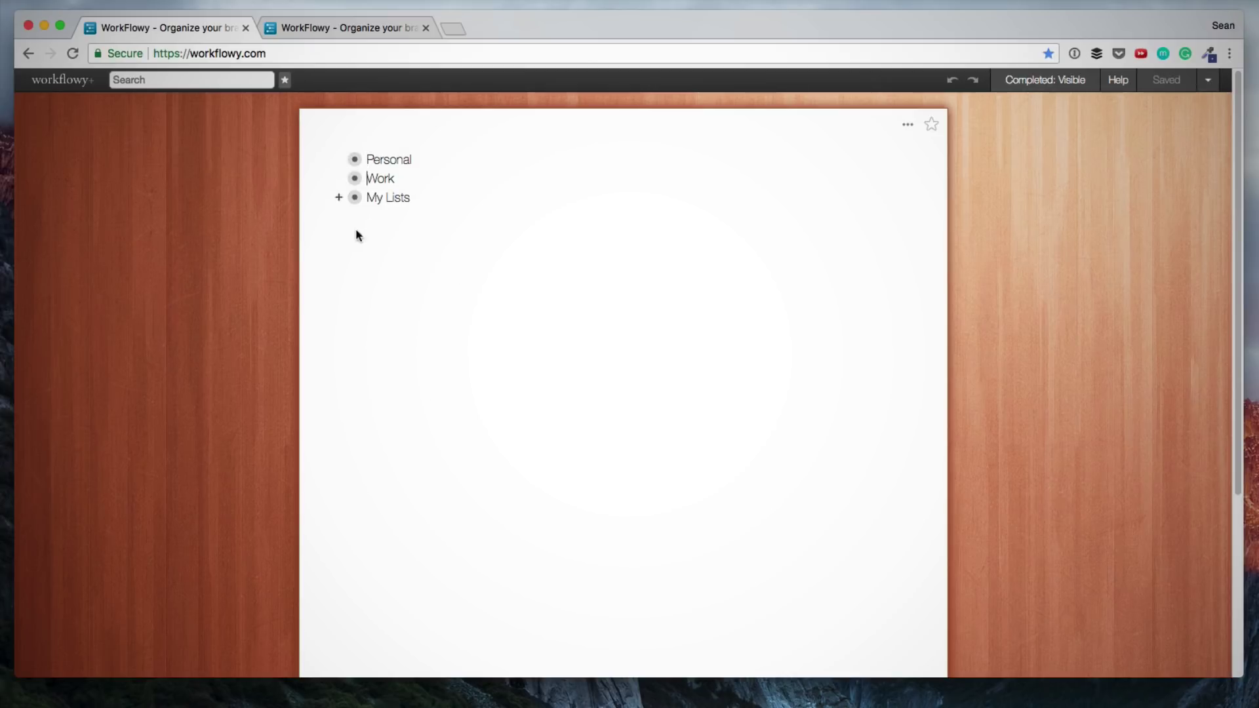
# Step: Zoom into Work and Projects, return Home, and expand Personal and Work
pyautogui.click(356, 180)
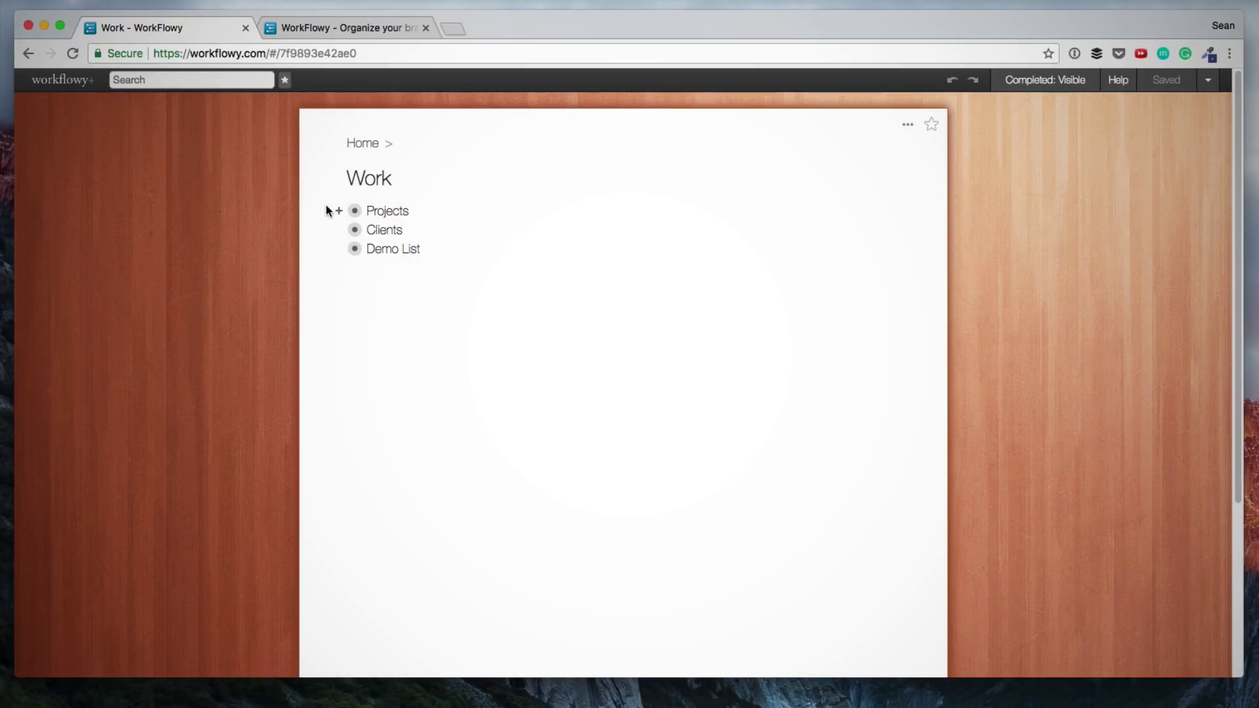
pyautogui.click(354, 211)
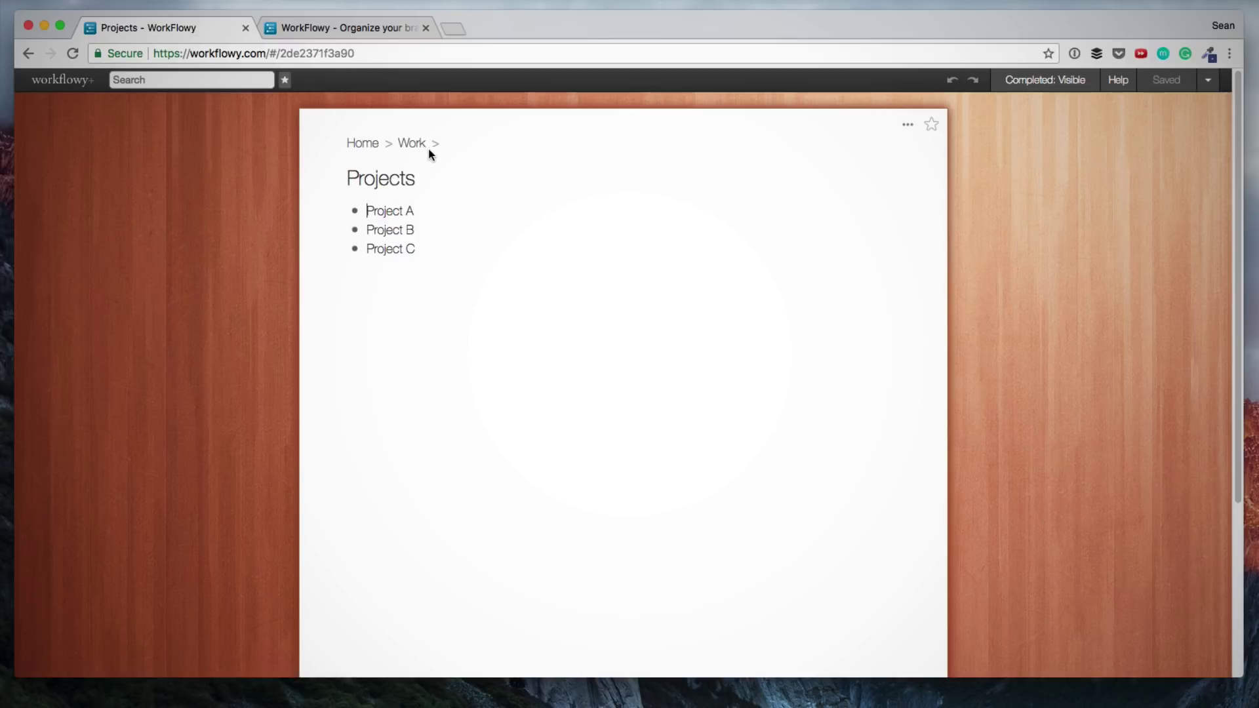
pyautogui.click(367, 146)
pyautogui.click(340, 162)
pyautogui.click(339, 216)
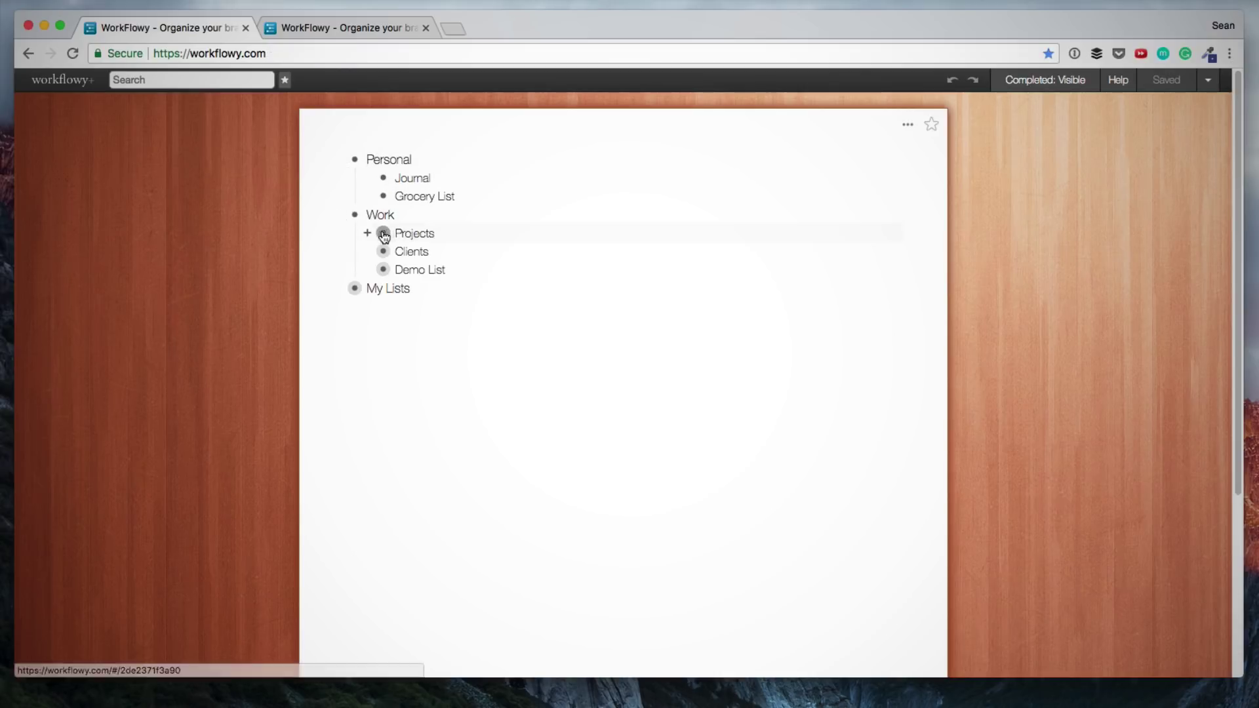
# Step: Expand Projects, Clients and Demo List, and give Projects the note 'Active Projects That We Are Working On'
pyautogui.click(367, 234)
pyautogui.click(367, 308)
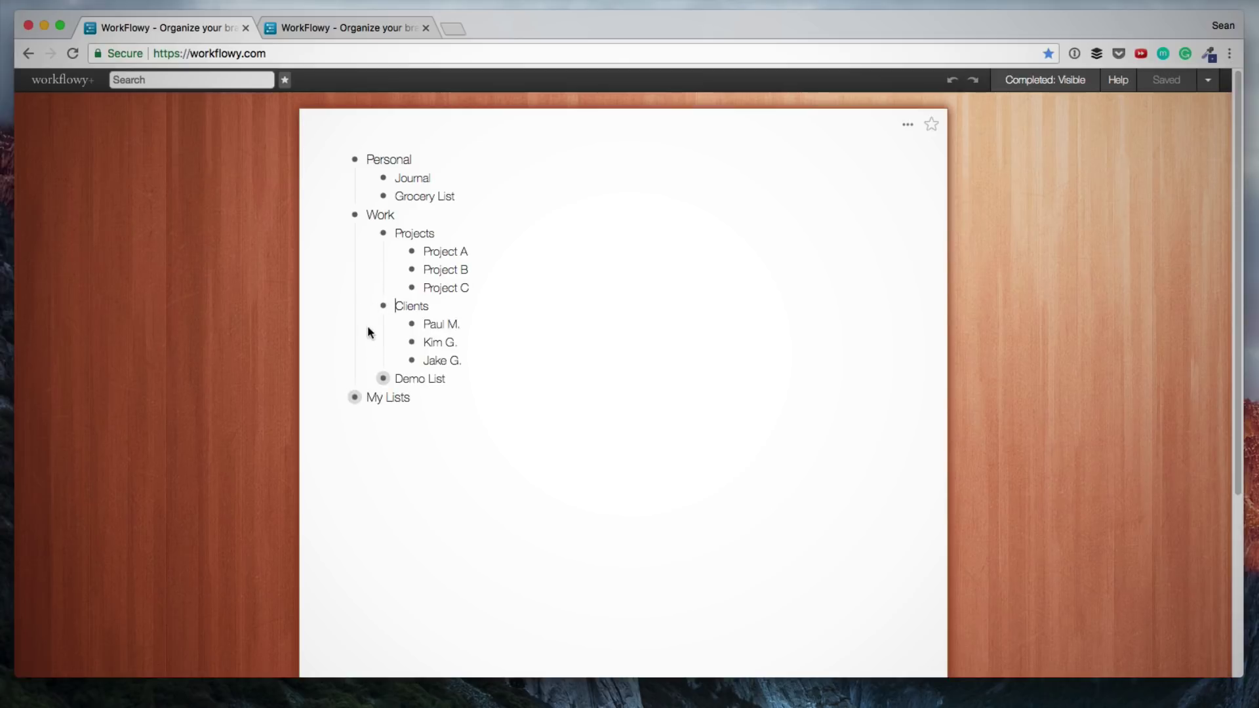
pyautogui.click(368, 378)
pyautogui.click(536, 246)
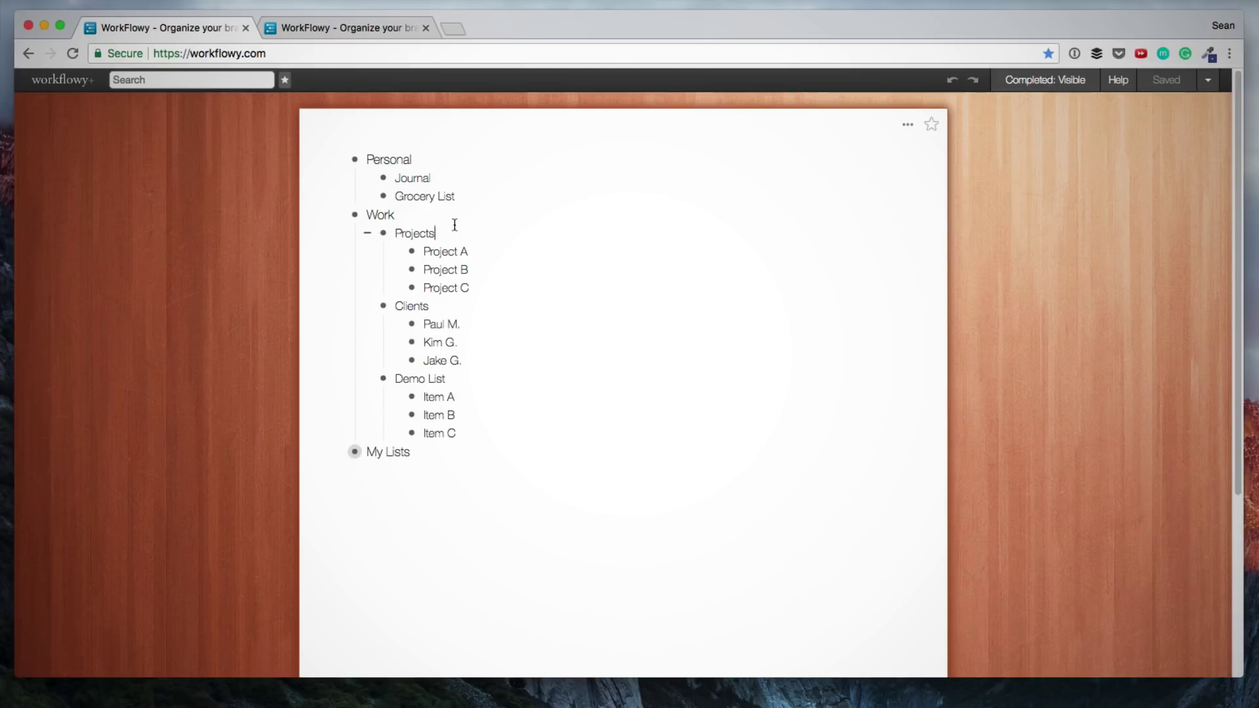
pyautogui.moveTo(384, 234)
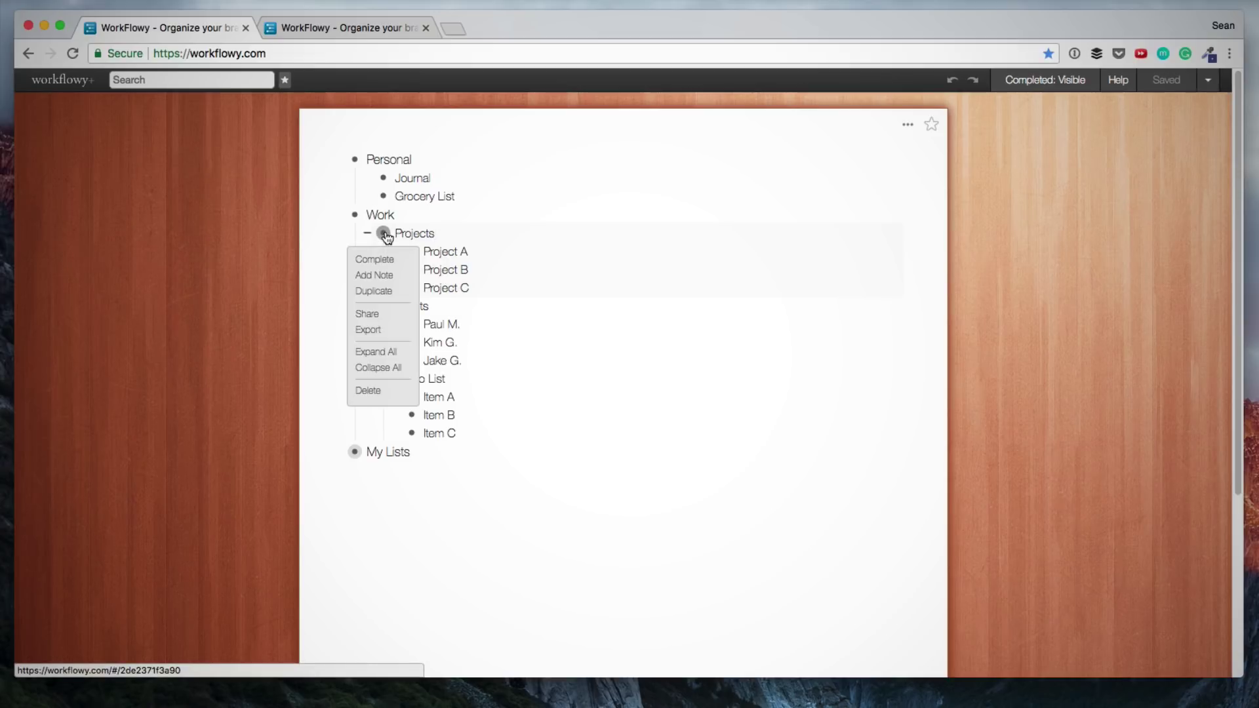
pyautogui.click(384, 276)
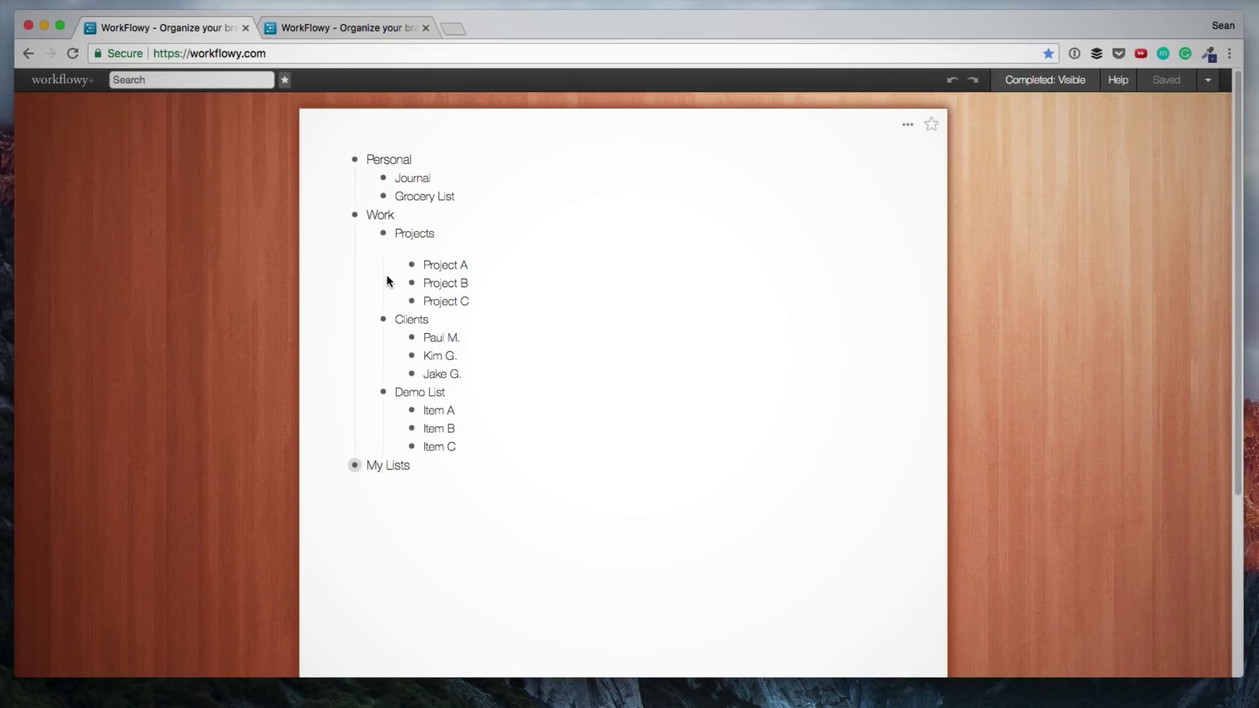
pyautogui.write('Active Projects That We A')
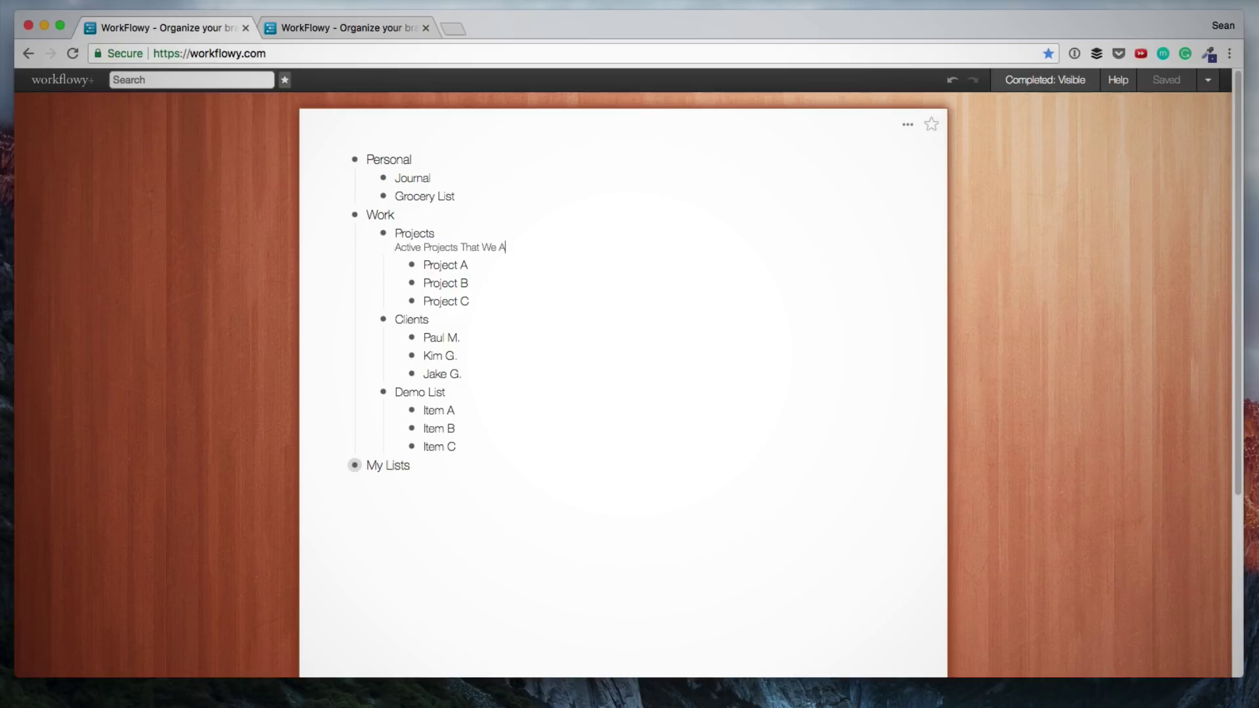
pyautogui.write('re Working On')
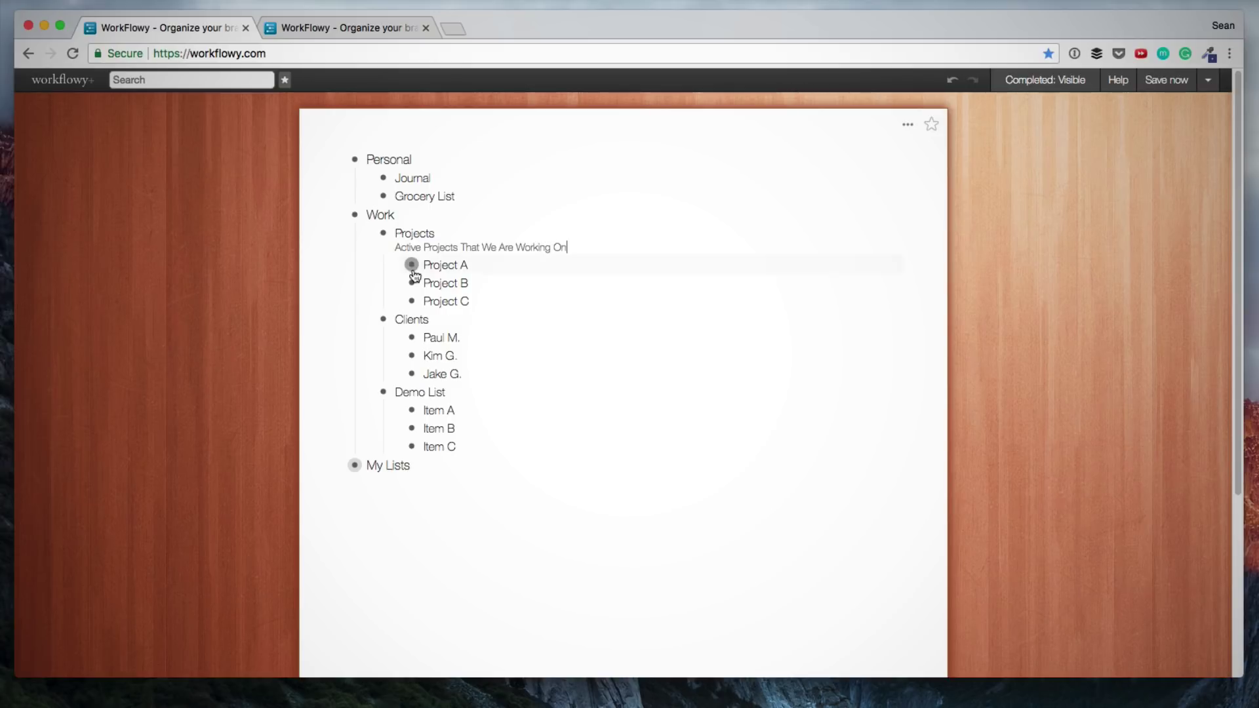
# Step: Start a note 'Add a note or description' under Project A
pyautogui.click(483, 264)
pyautogui.hotkey('shift', 'Return')
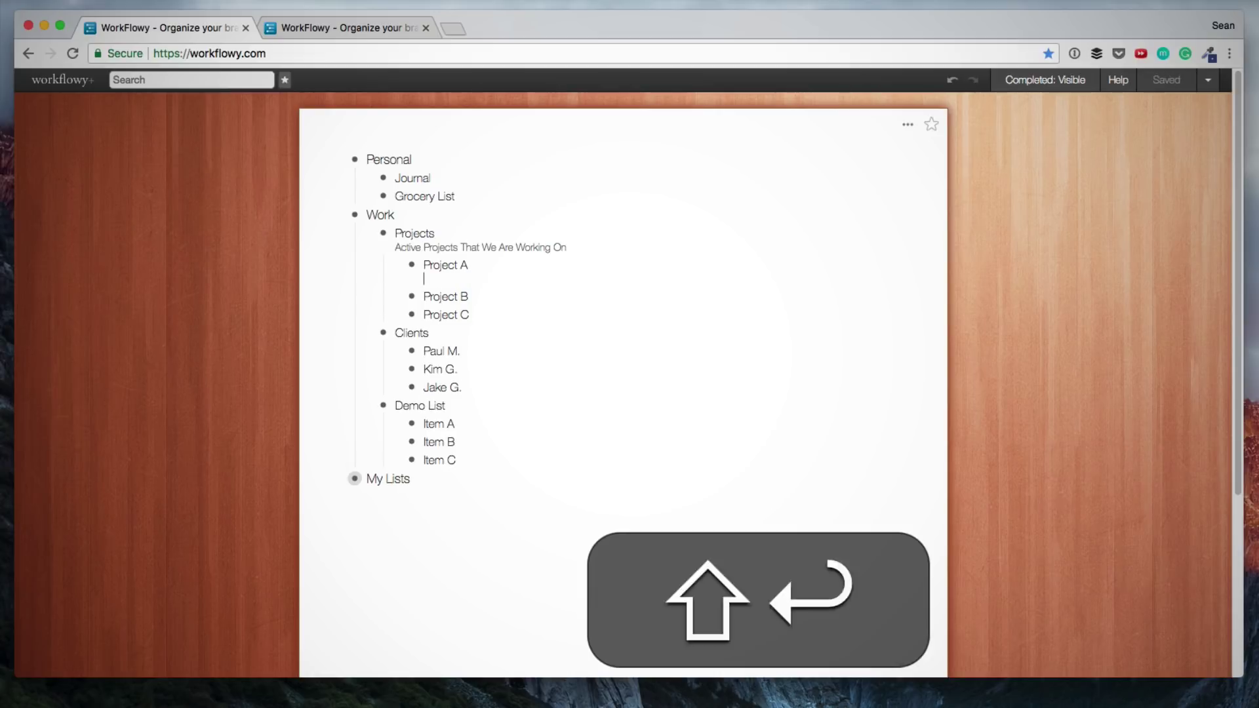
pyautogui.write('Add a note o')
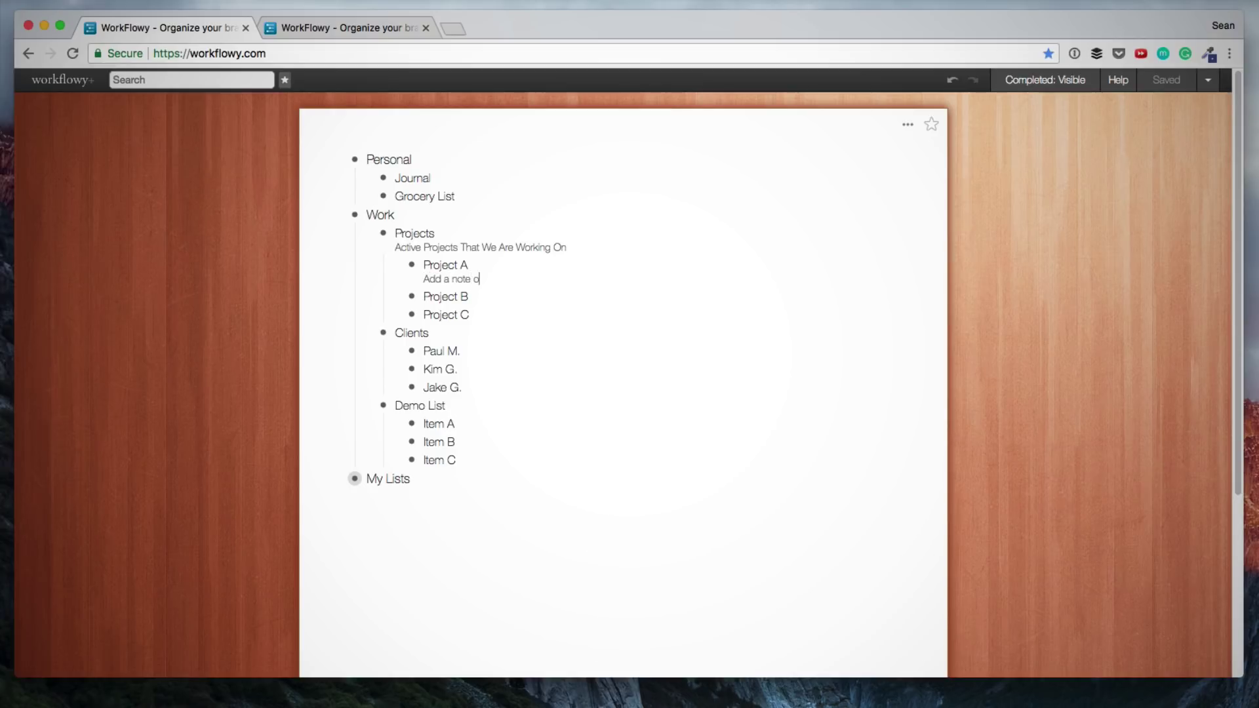
pyautogui.write('r description')
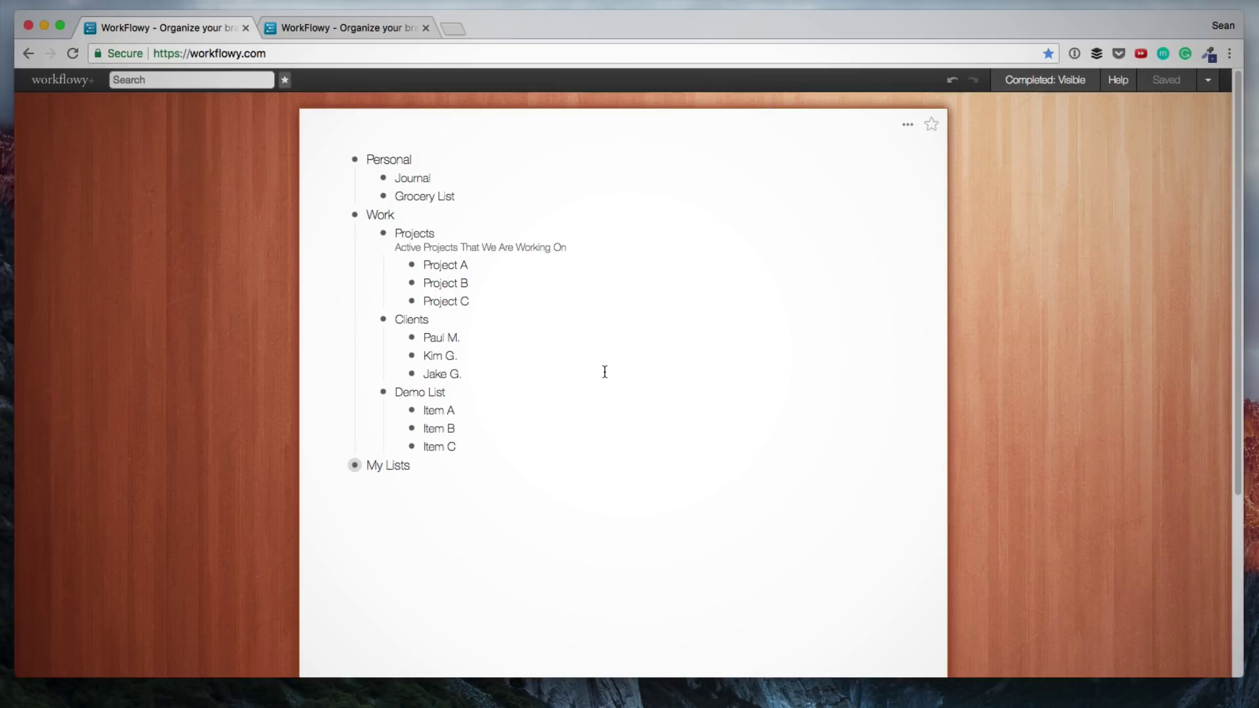
# Step: Create a top-level Action Items list, zoom in, and paste Task 1–3 with three subtasks under Task 1
pyautogui.click(368, 160)
pyautogui.press('Return')
pyautogui.write('Action Items')
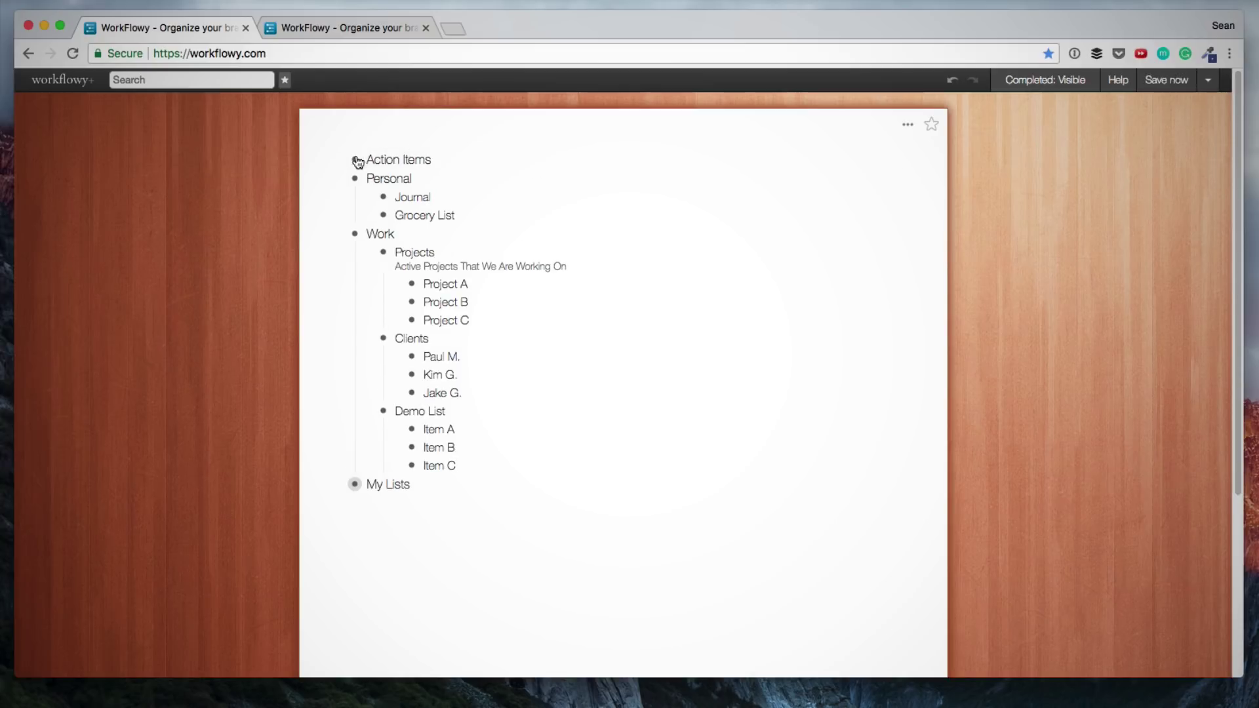
pyautogui.click(355, 160)
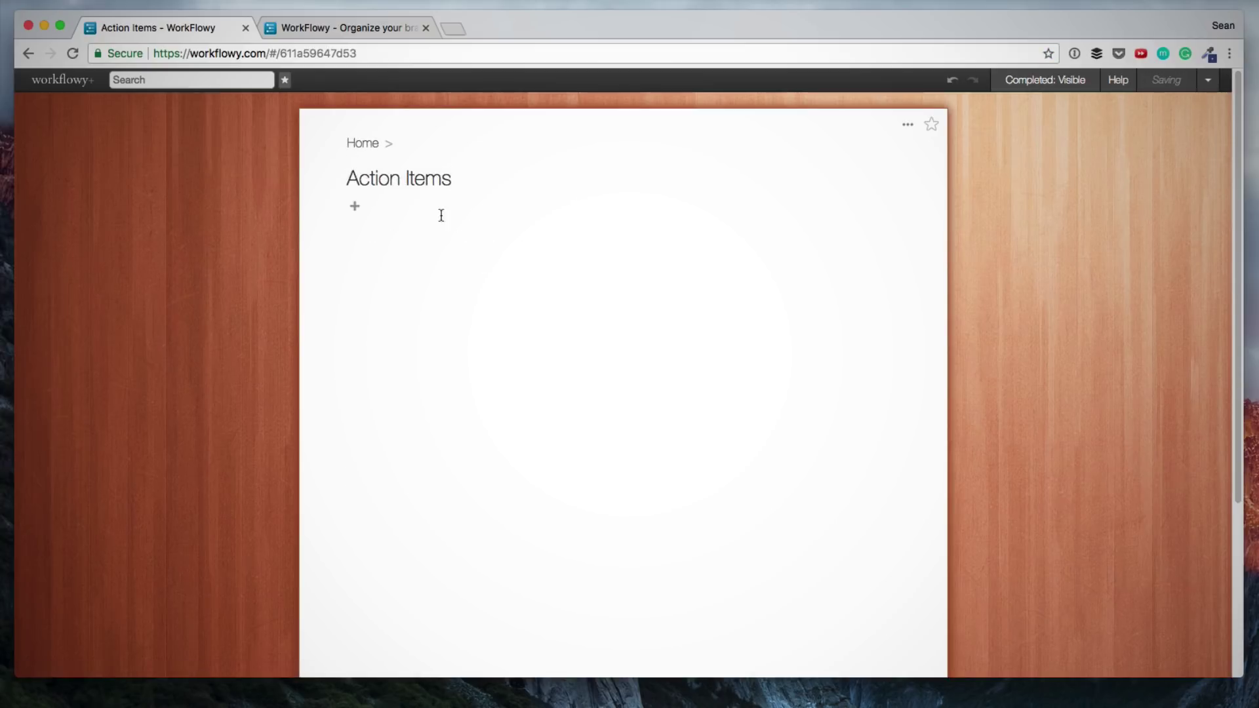
pyautogui.press('Return')
pyautogui.write('Task 1 Task 2 Task 3')
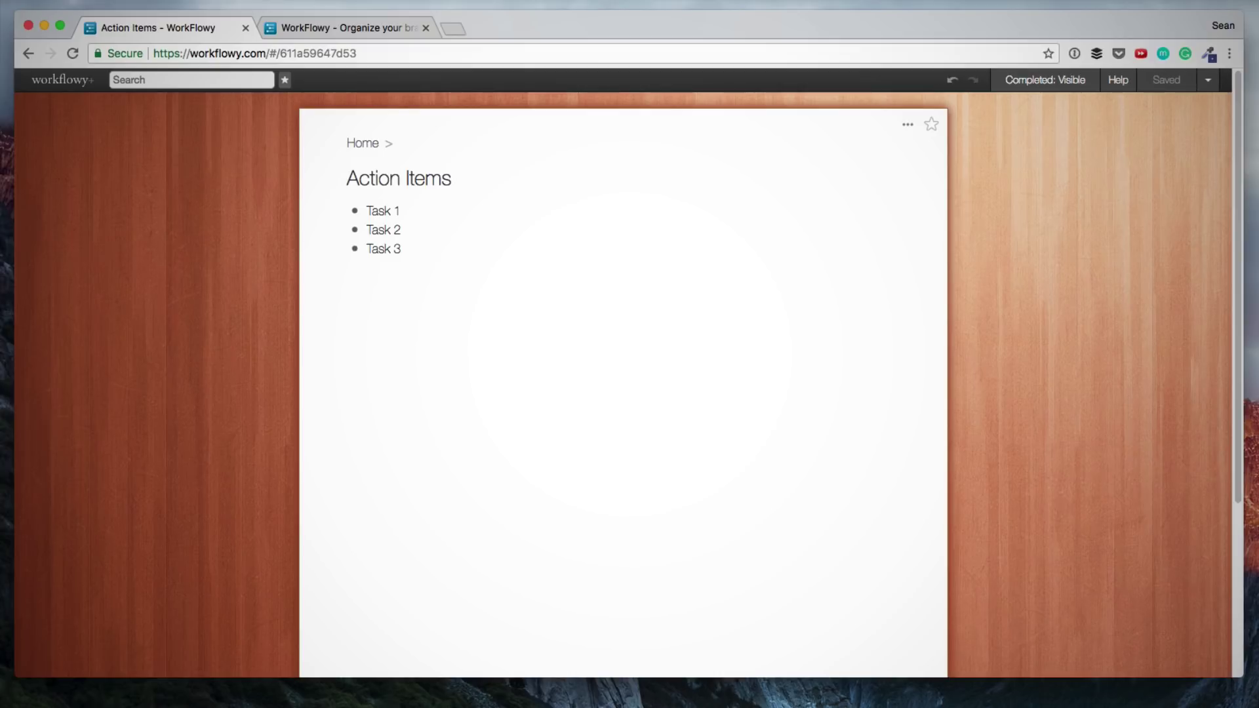
pyautogui.write('Subtask 1.1 Subtask 1.2 Subtask 1.3')
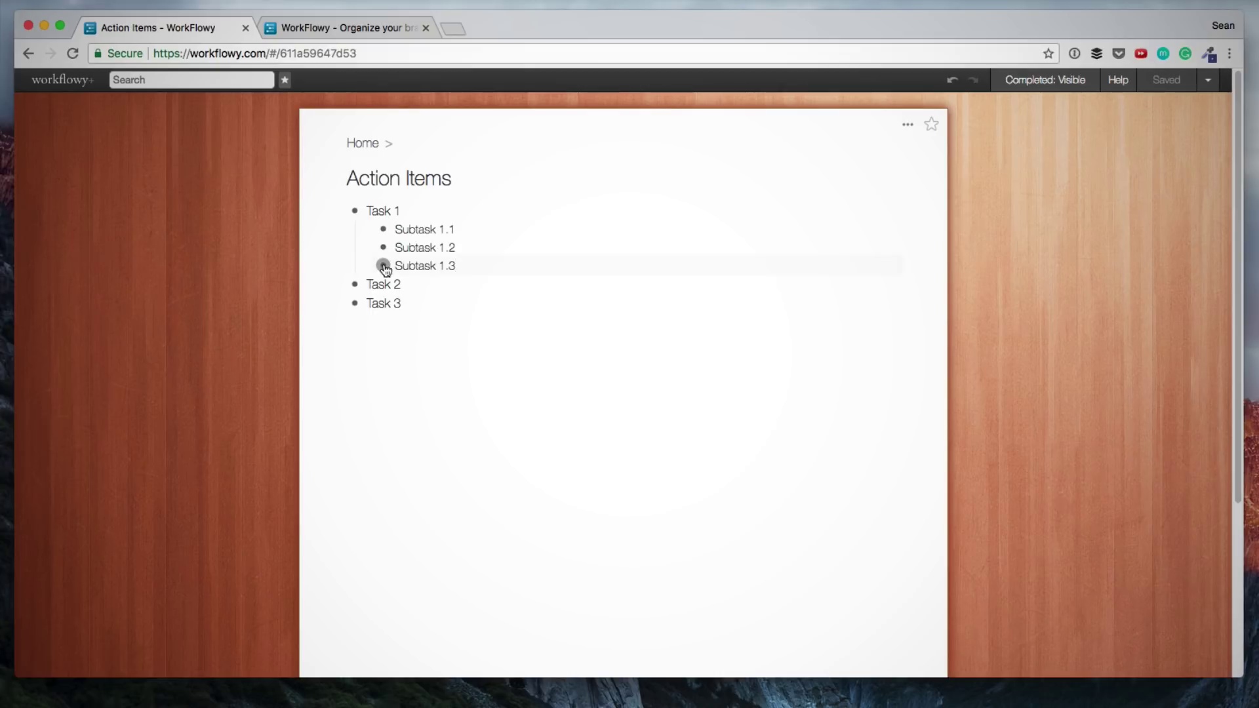
# Step: Mark Subtasks 1.3, 1.2 and 1.1 complete, toggling completed items hidden and shown
pyautogui.moveTo(384, 269)
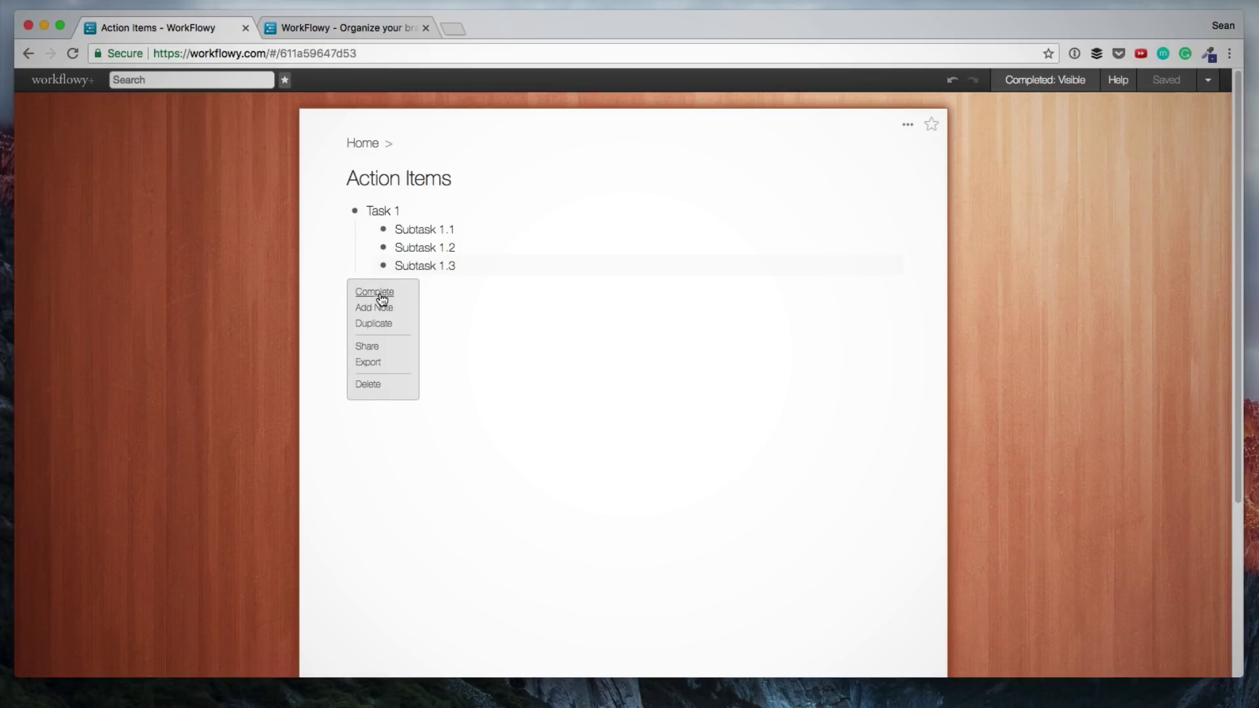
pyautogui.click(382, 293)
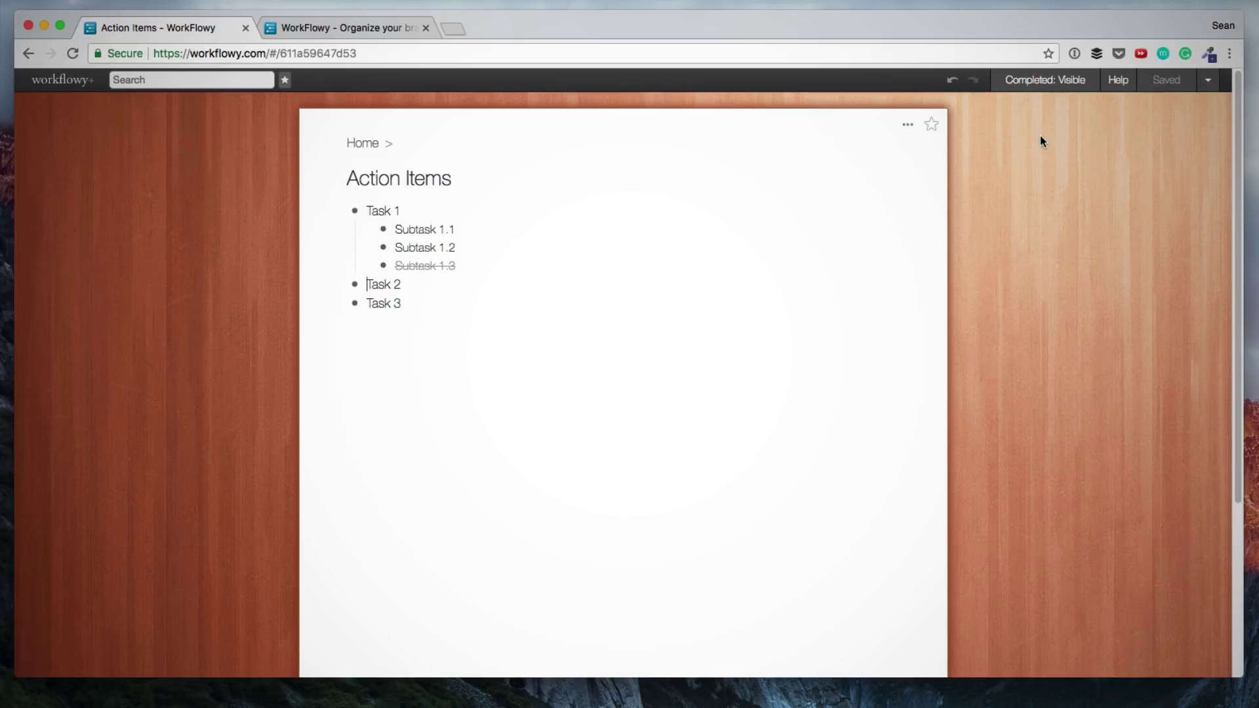
pyautogui.click(1042, 81)
pyautogui.click(1042, 81)
pyautogui.moveTo(386, 252)
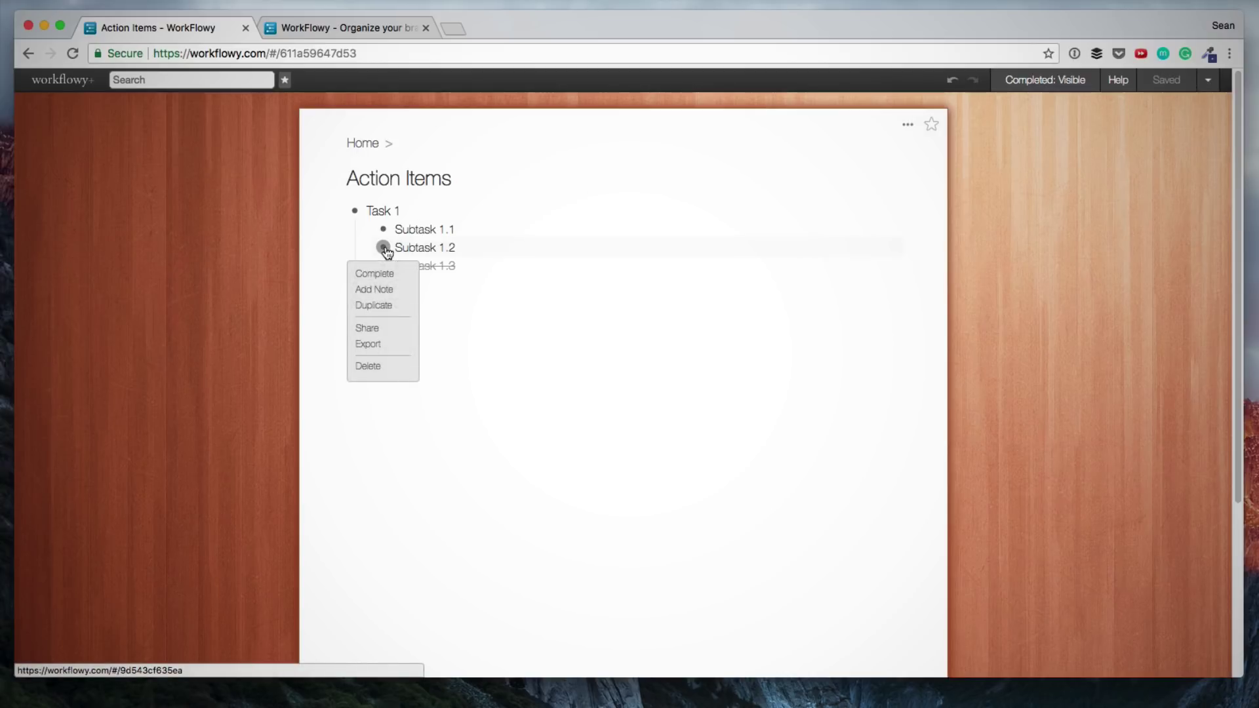
pyautogui.click(377, 275)
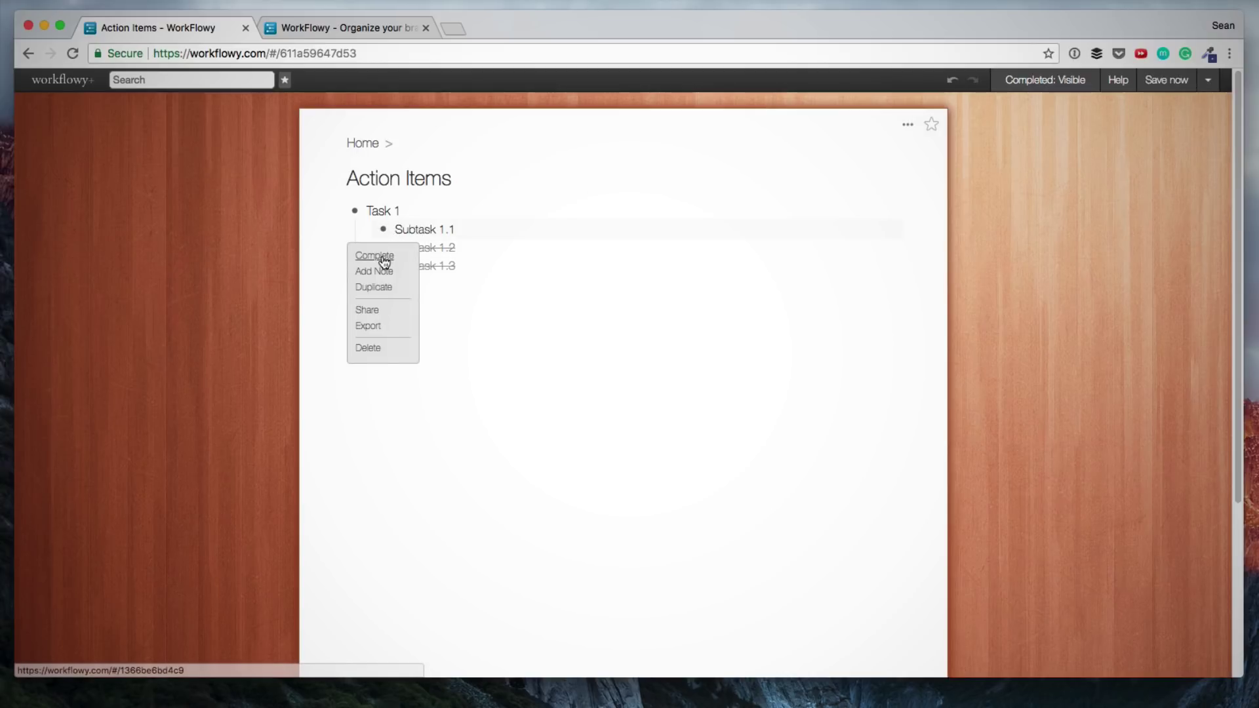
pyautogui.click(375, 255)
# Step: Mark Task 2 complete then not complete, and expand it to reveal Actions A–C
pyautogui.moveTo(356, 289)
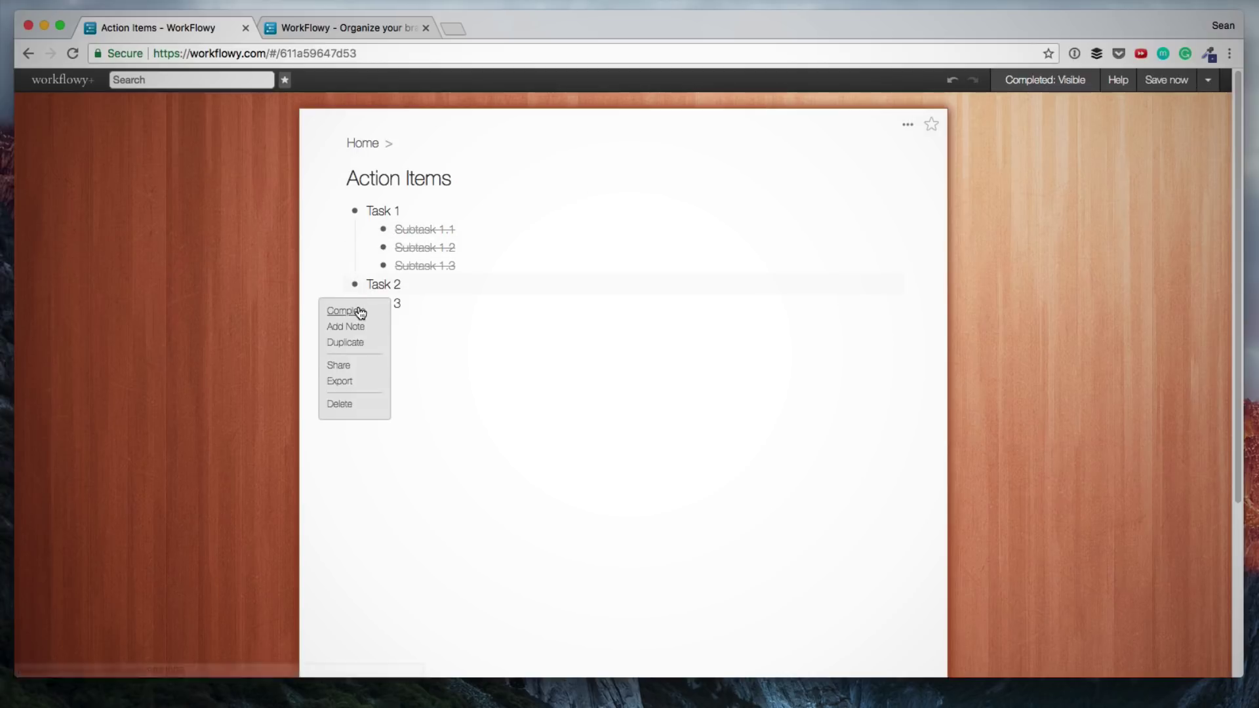
pyautogui.click(331, 311)
pyautogui.click(1052, 85)
pyautogui.click(1050, 85)
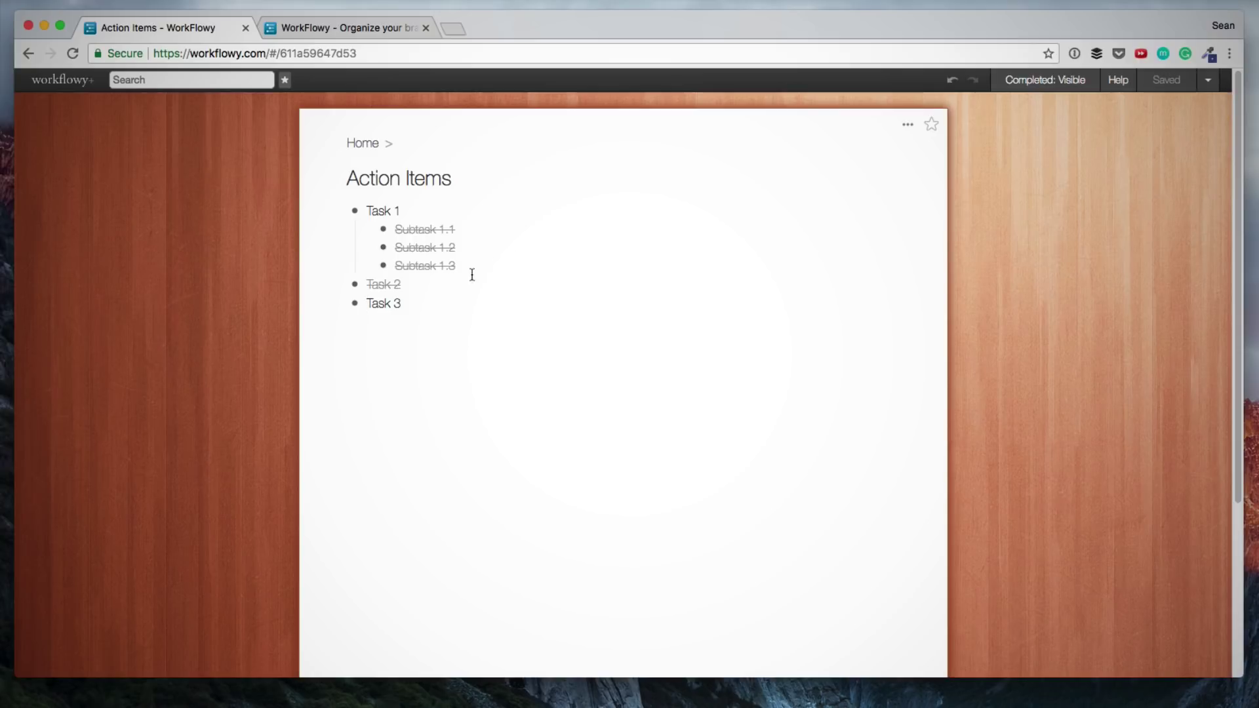
pyautogui.moveTo(357, 289)
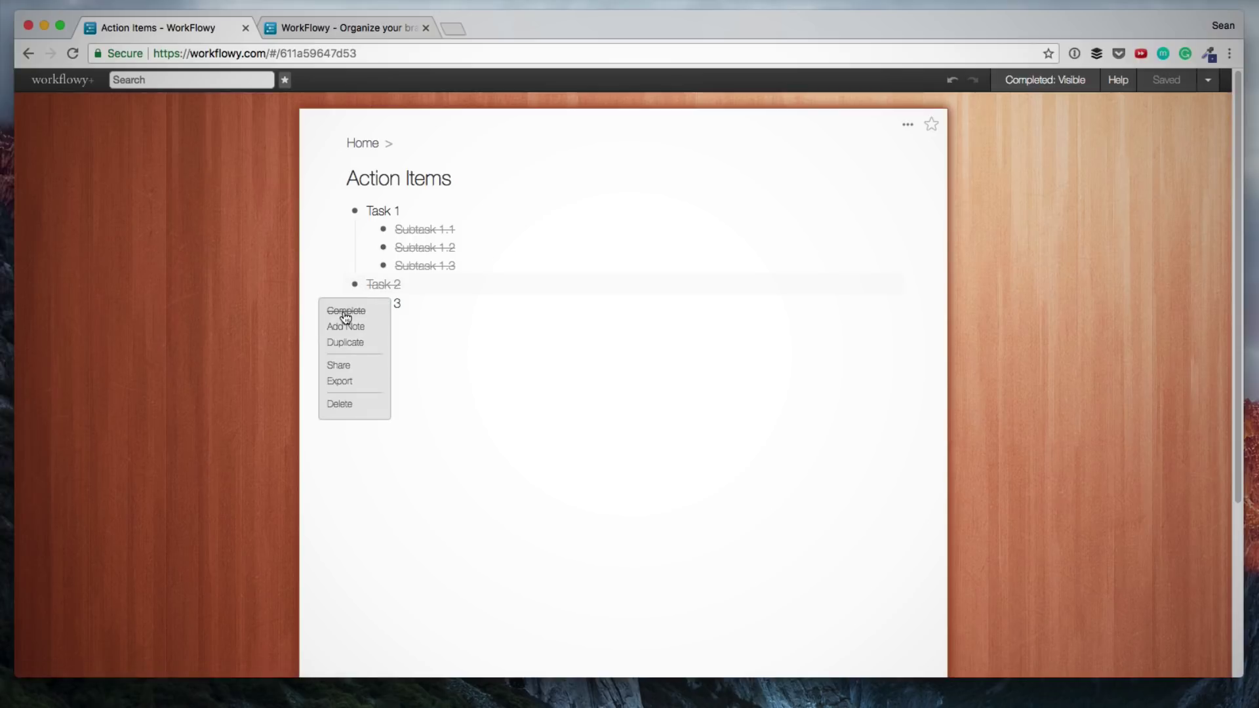
pyautogui.click(345, 310)
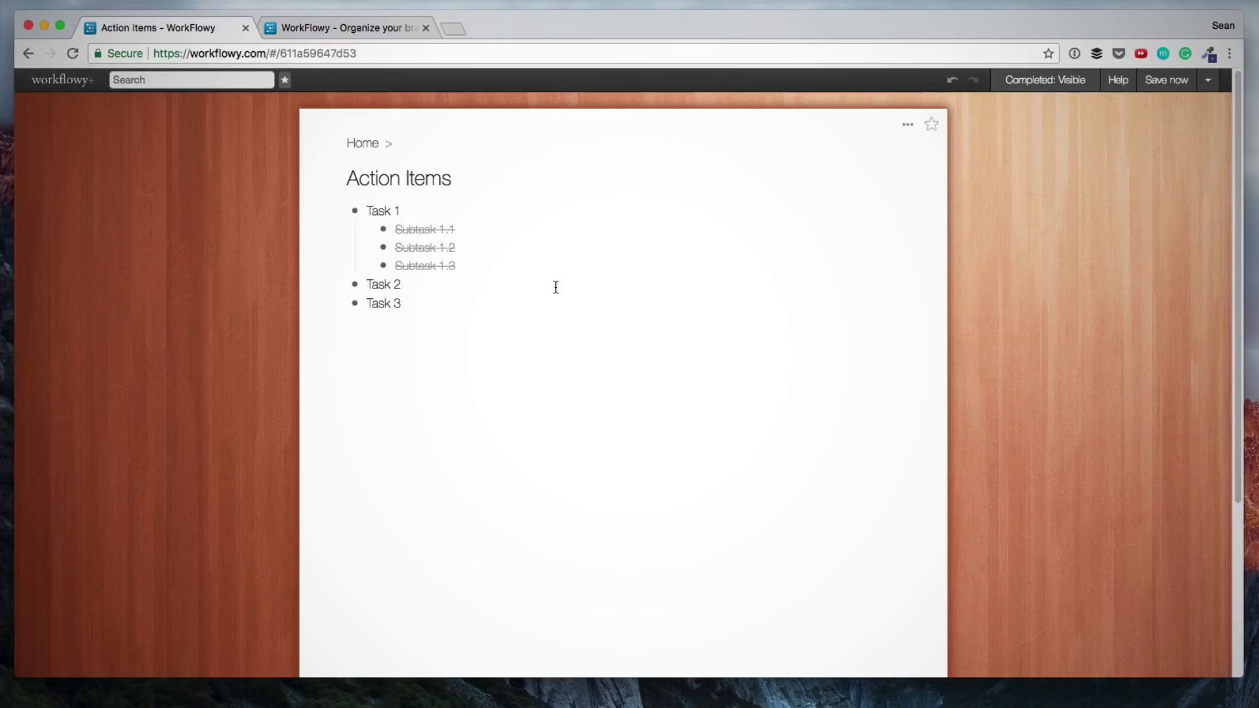
pyautogui.press('super+Down')
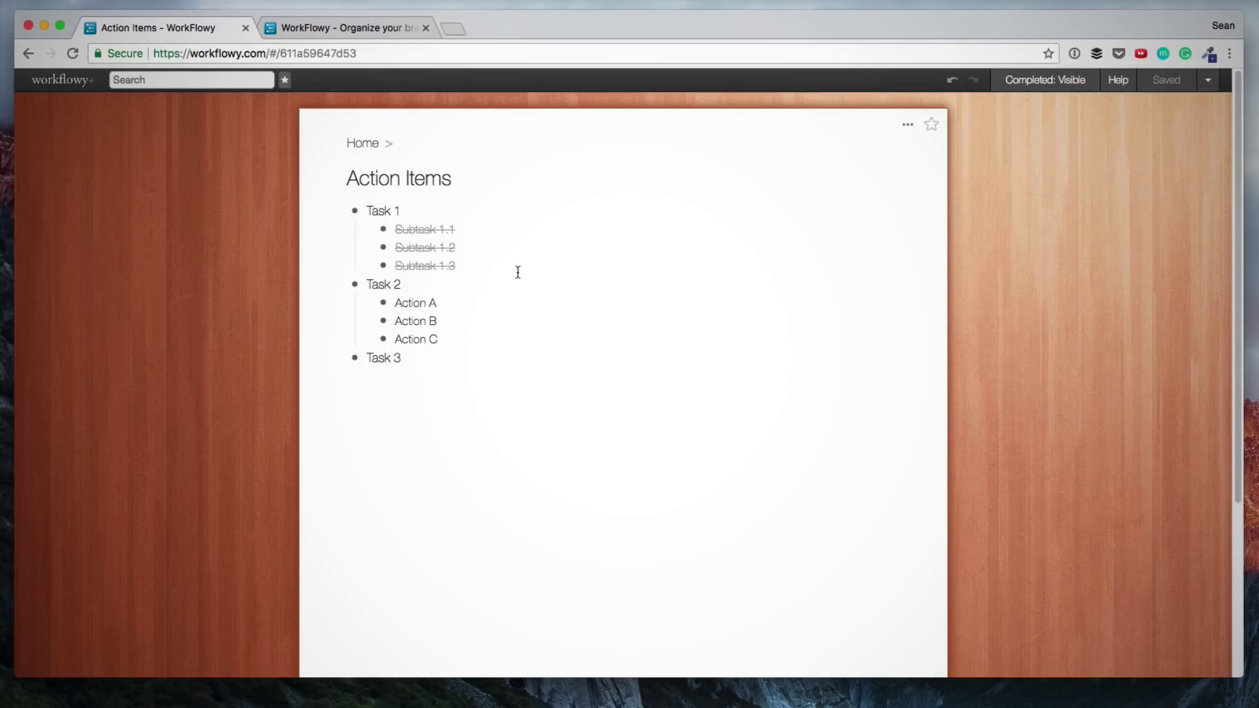
# Step: Duplicate Action C and then Task 2 with its actions from their bullet menus
pyautogui.moveTo(387, 340)
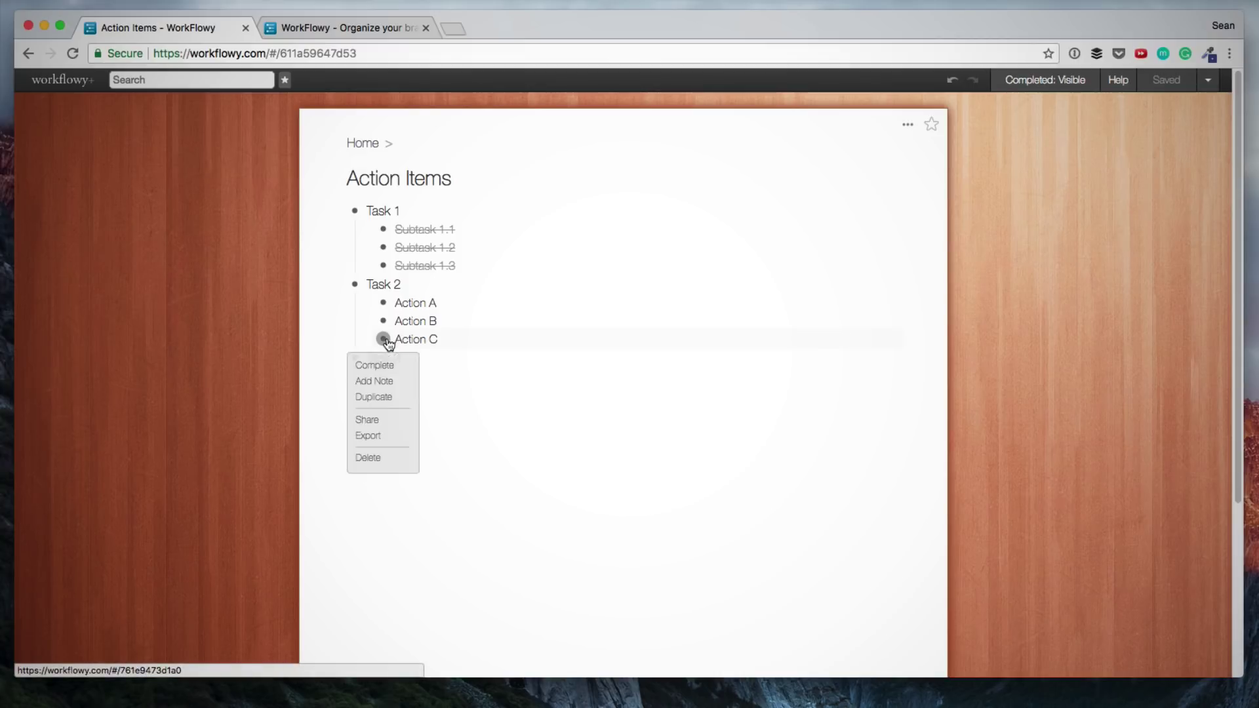
pyautogui.click(373, 396)
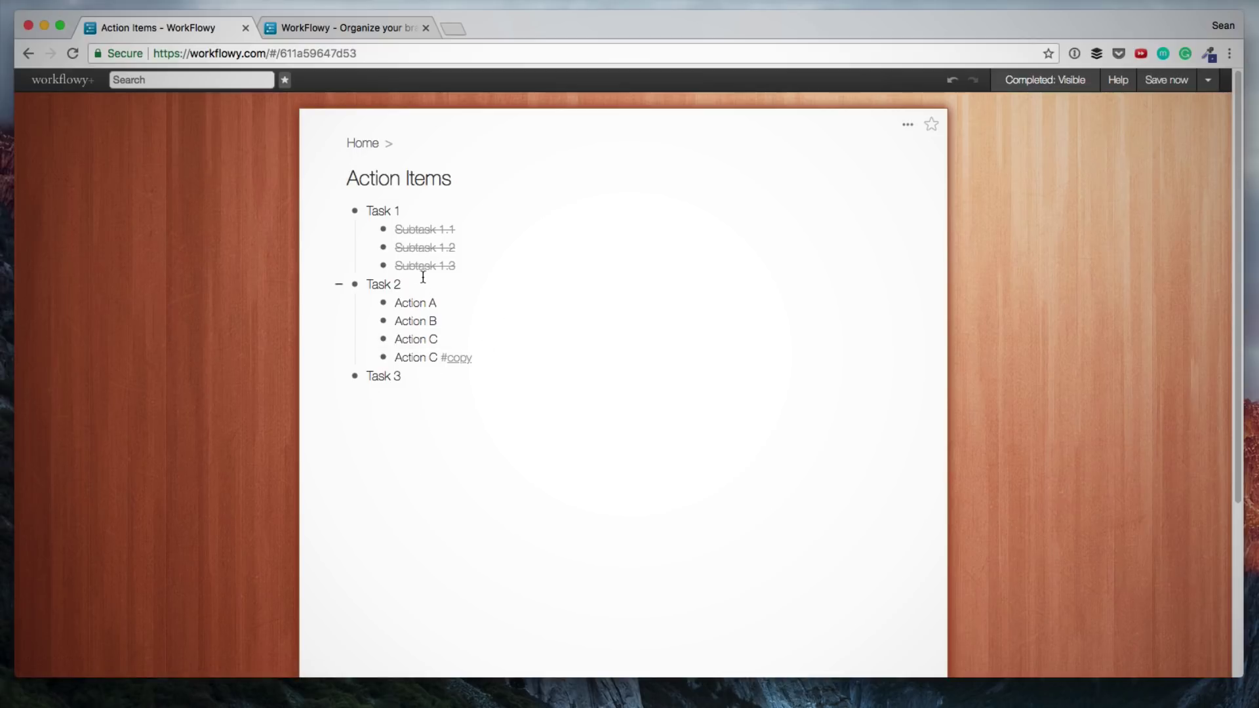
pyautogui.moveTo(357, 289)
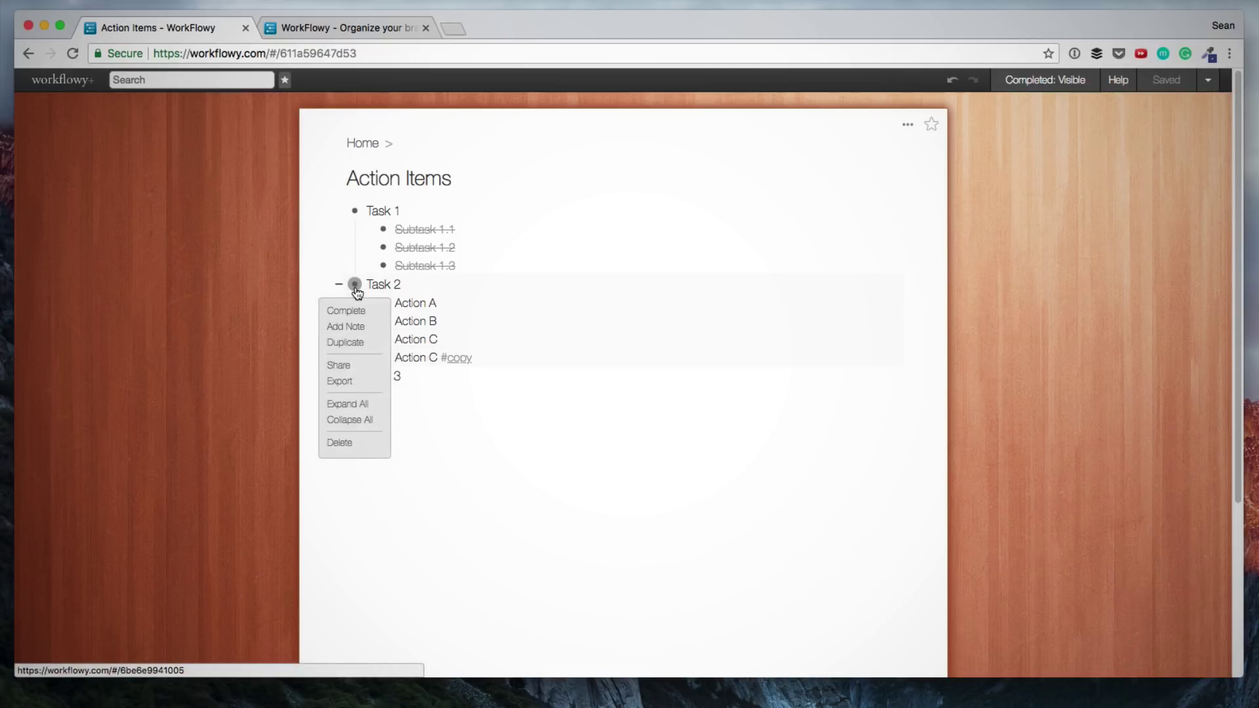
pyautogui.click(350, 343)
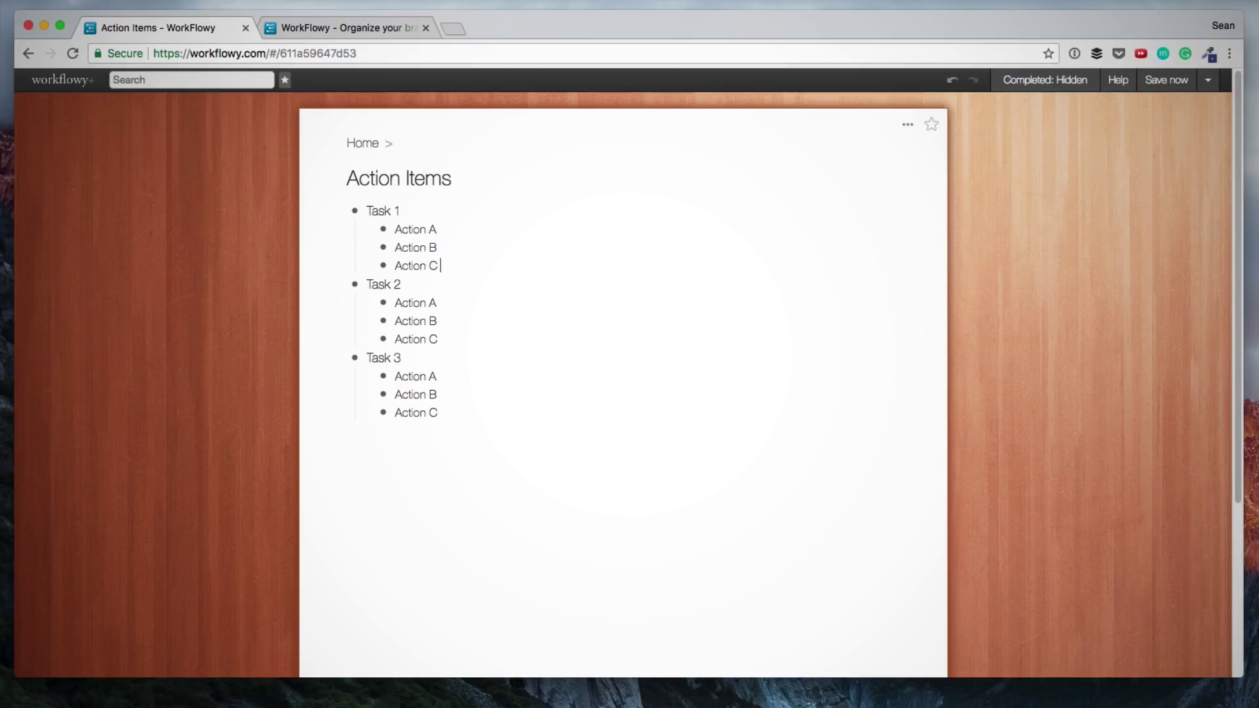
# Step: Tag an action with #email and Action C with #today, fixing a stray space
pyautogui.write('#email')
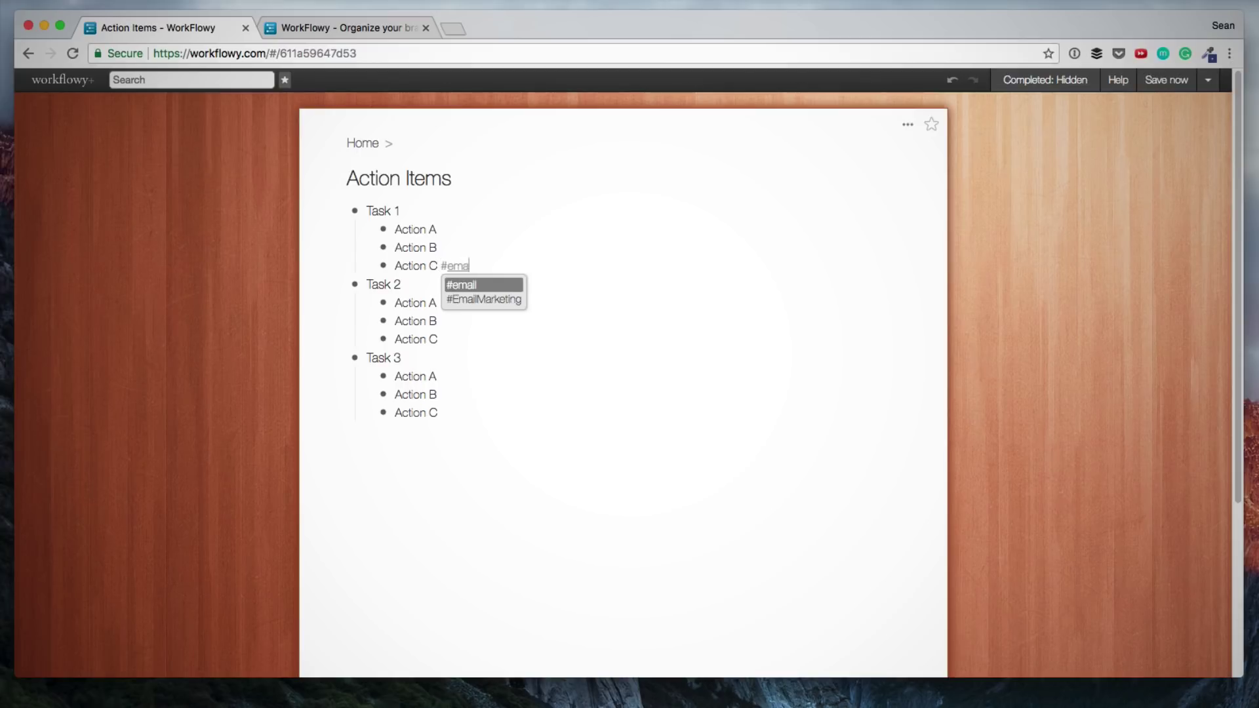
pyautogui.click(395, 247)
pyautogui.press('BackSpace')
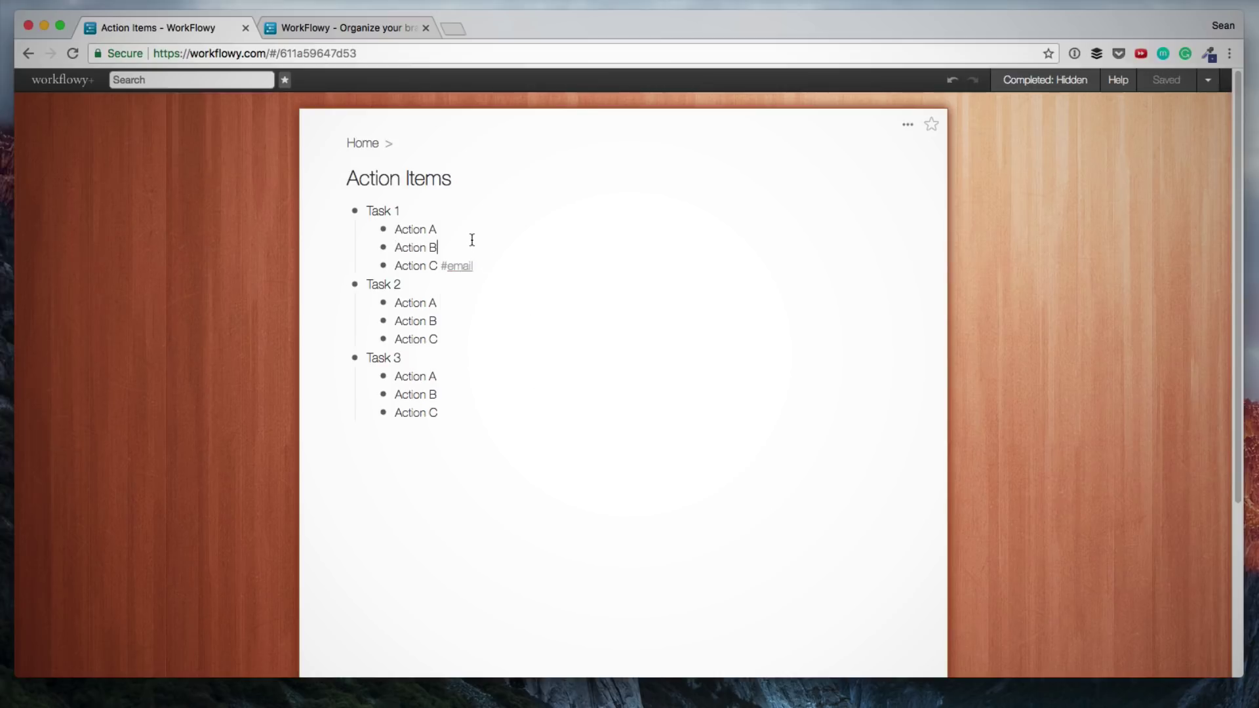
pyautogui.click(471, 241)
pyautogui.write('C#today')
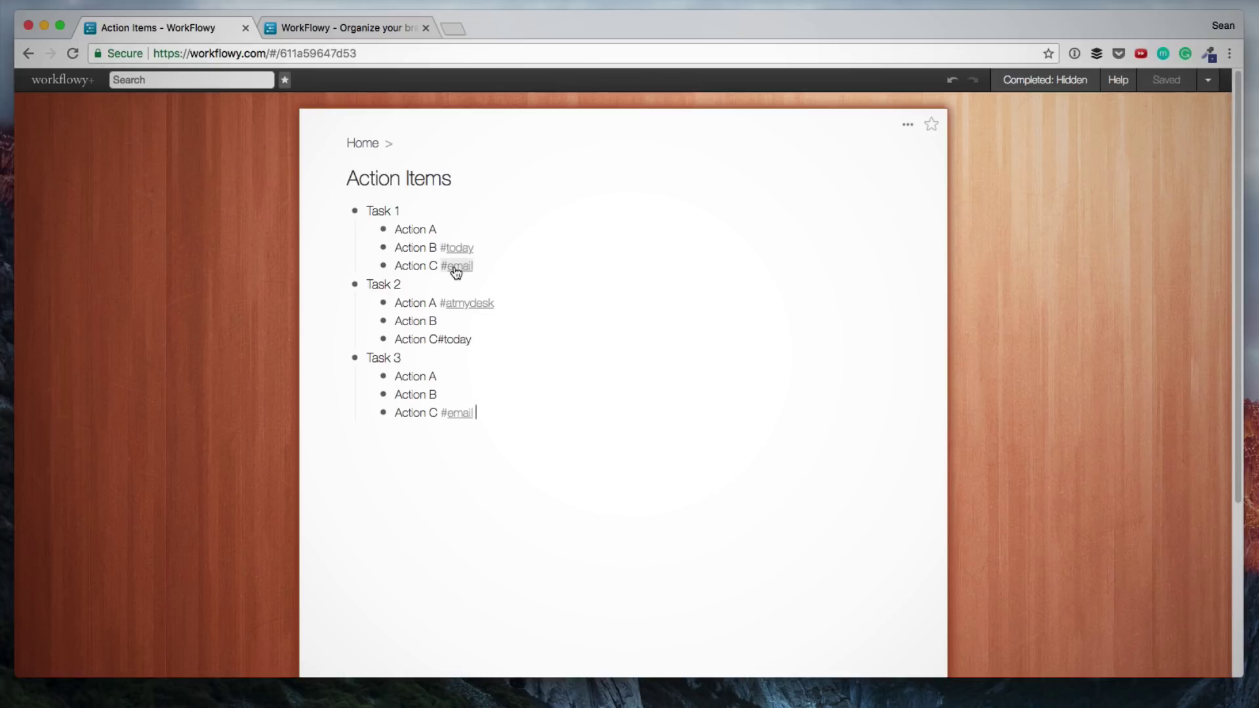
# Step: Filter by #email, search #today, clear the search and zoom out to Home
pyautogui.click(456, 266)
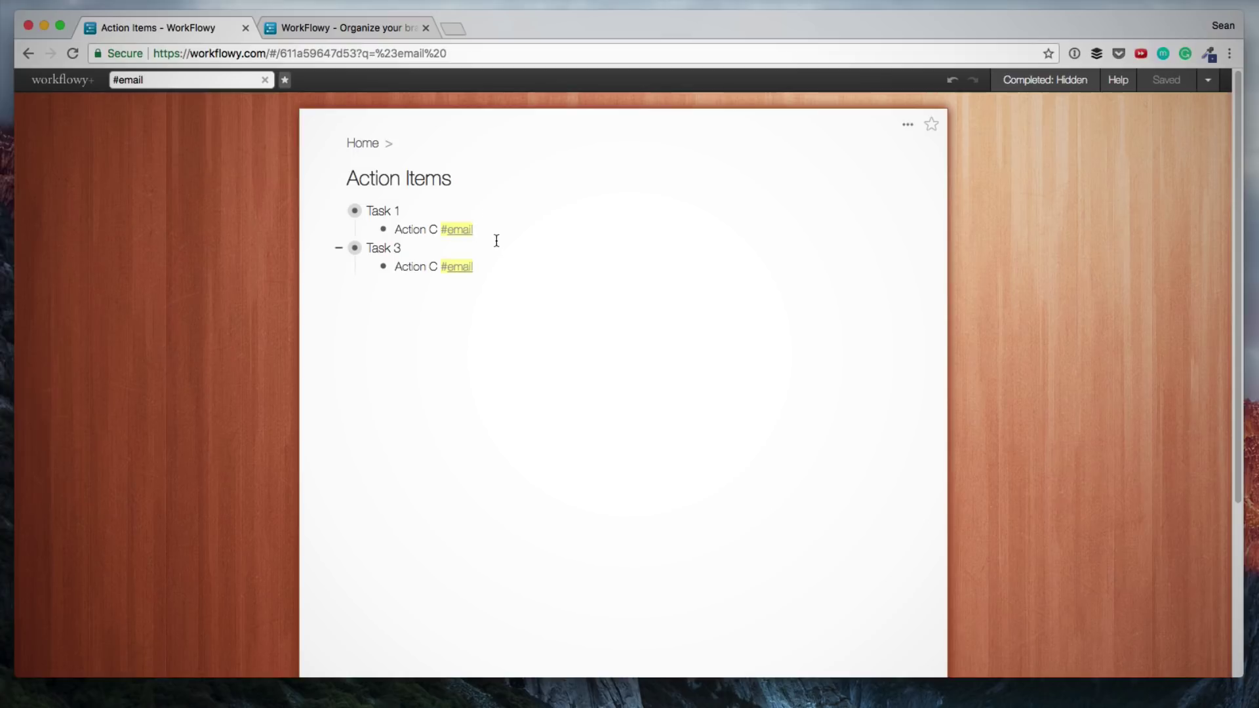
pyautogui.moveTo(146, 79); pyautogui.dragTo(90, 71)
pyautogui.write('#today')
pyautogui.click(555, 175)
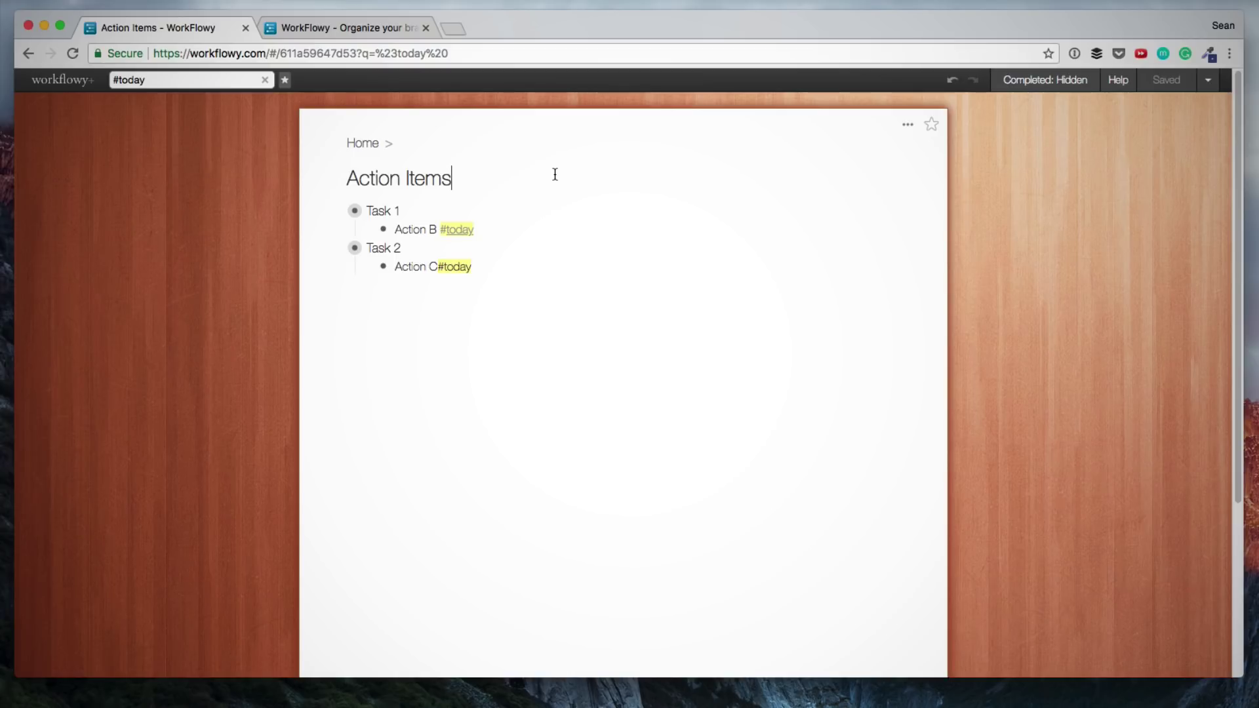
pyautogui.press('Escape')
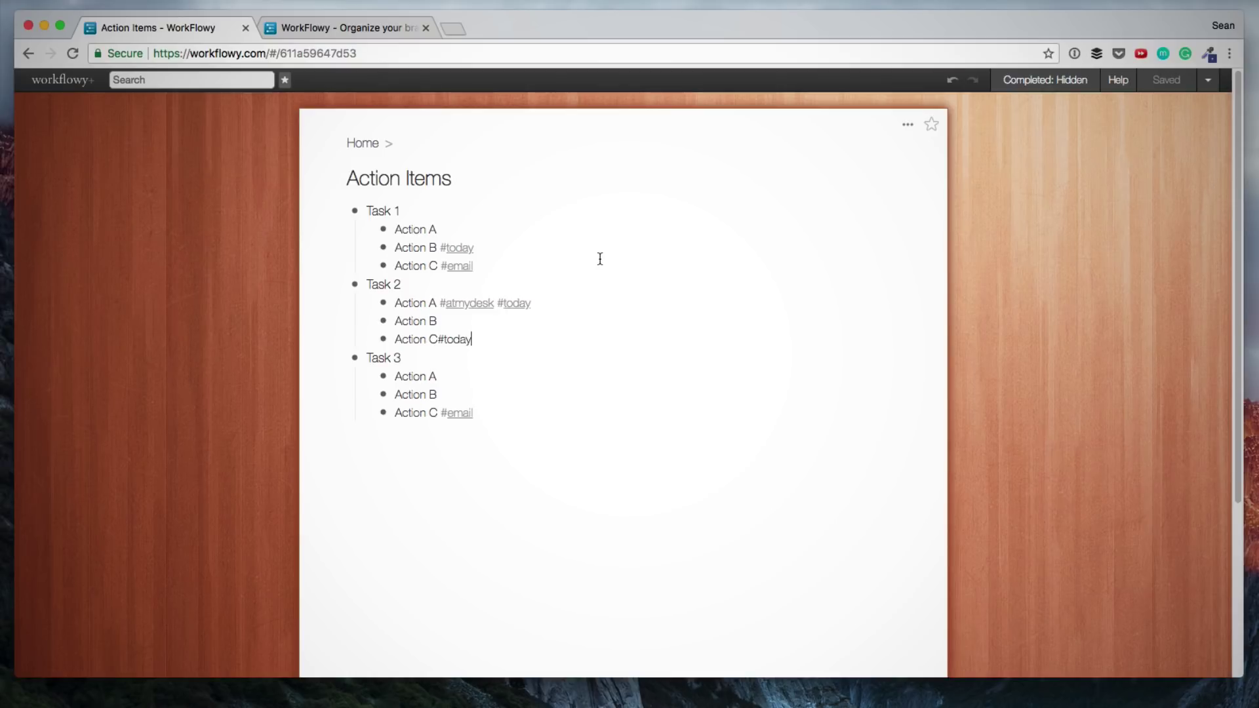
pyautogui.press('super+bracketleft')
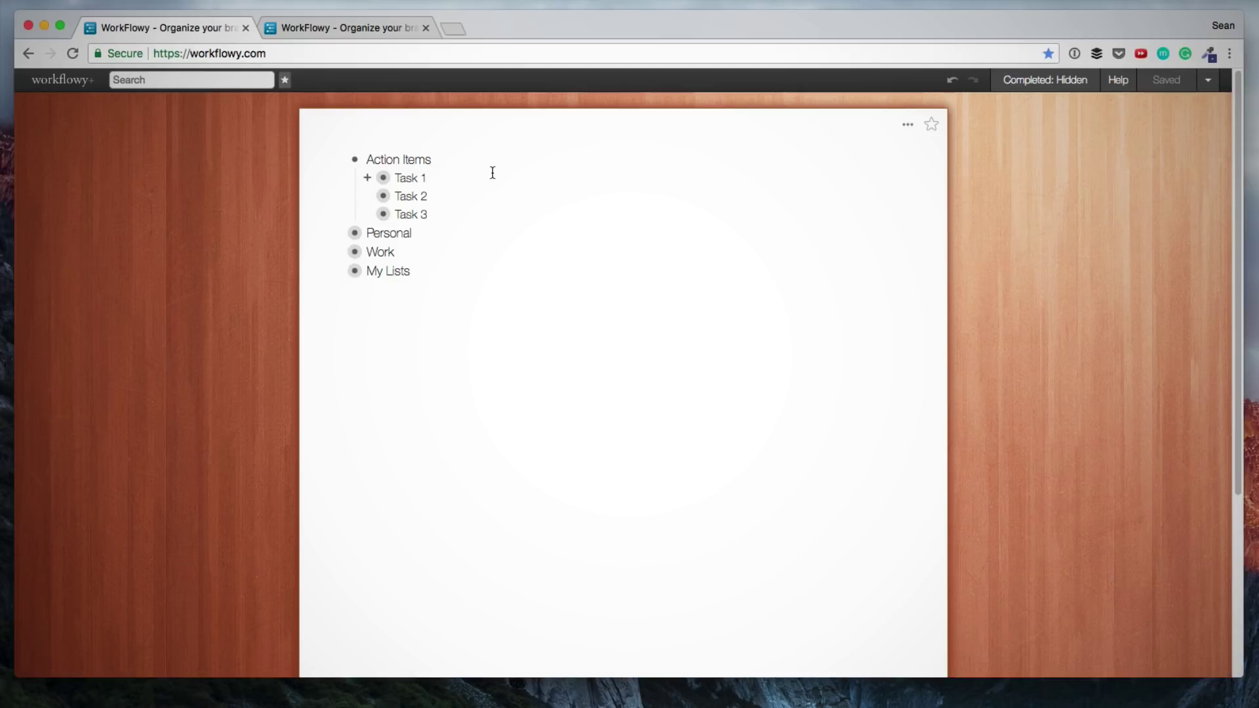
# Step: Share Action Items via a secret link with edit permission and select the generated link
pyautogui.moveTo(431, 159); pyautogui.dragTo(370, 158)
pyautogui.click(462, 174)
pyautogui.moveTo(359, 164)
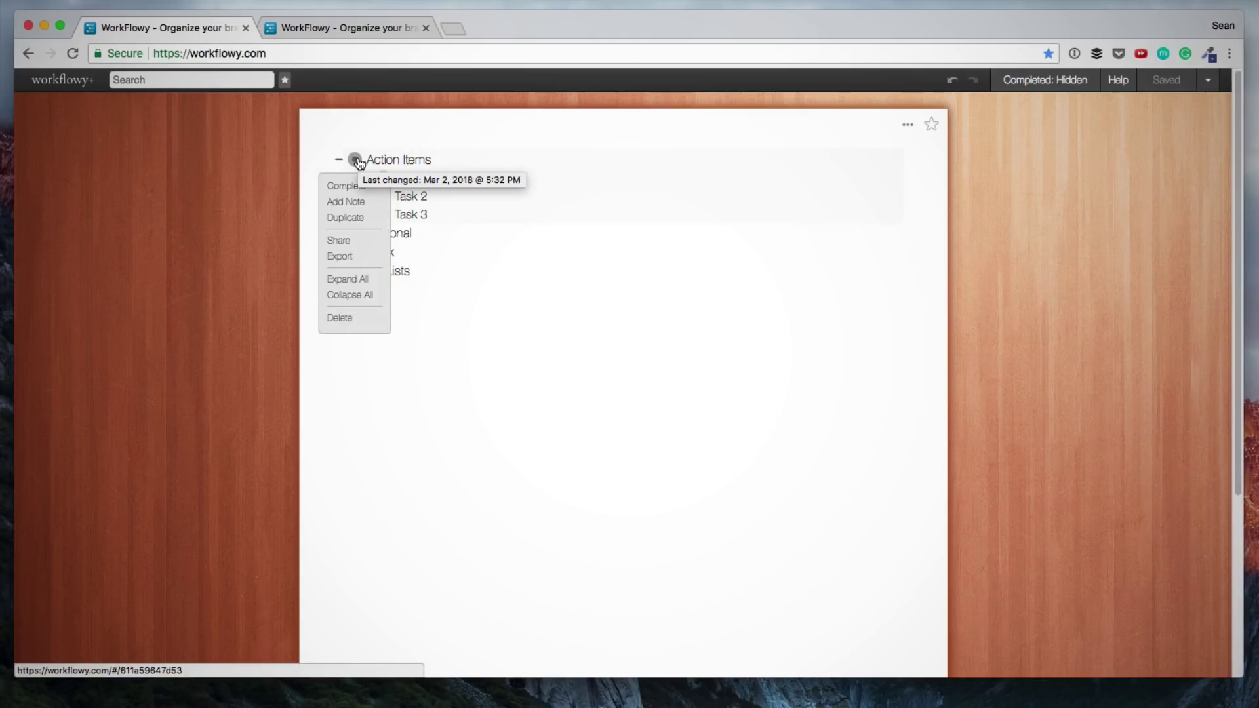
pyautogui.click(339, 242)
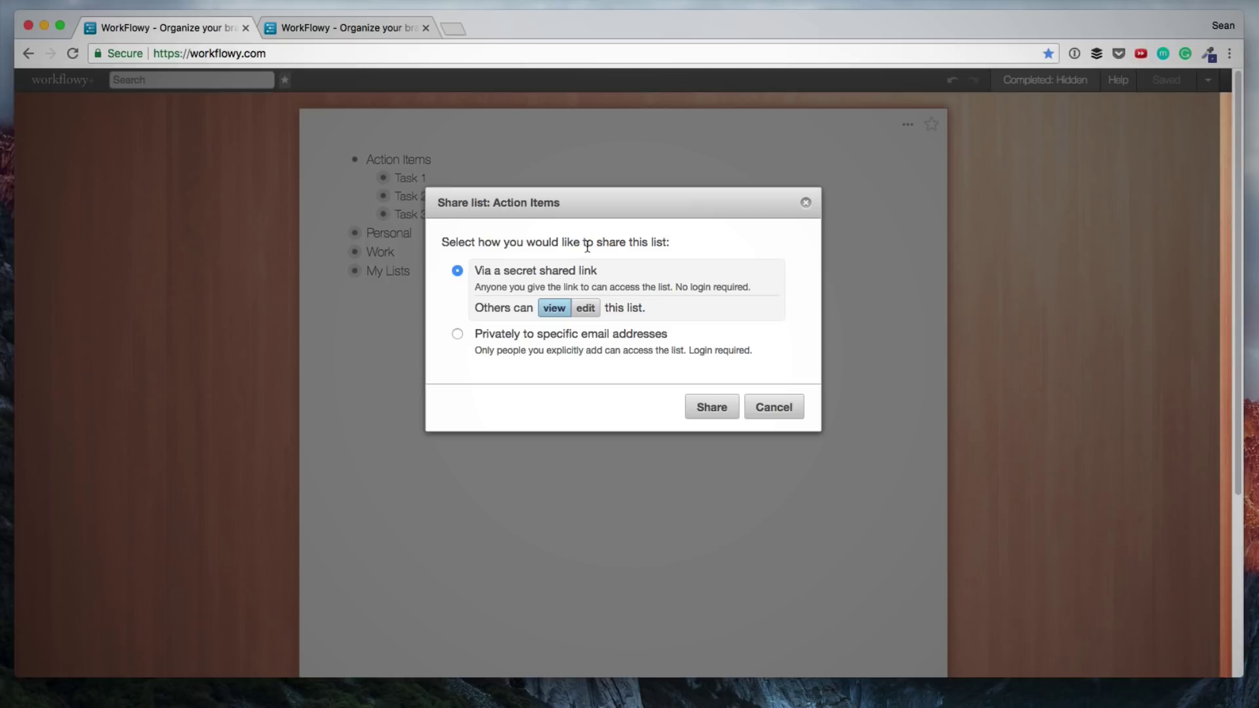
pyautogui.click(585, 308)
pyautogui.click(707, 411)
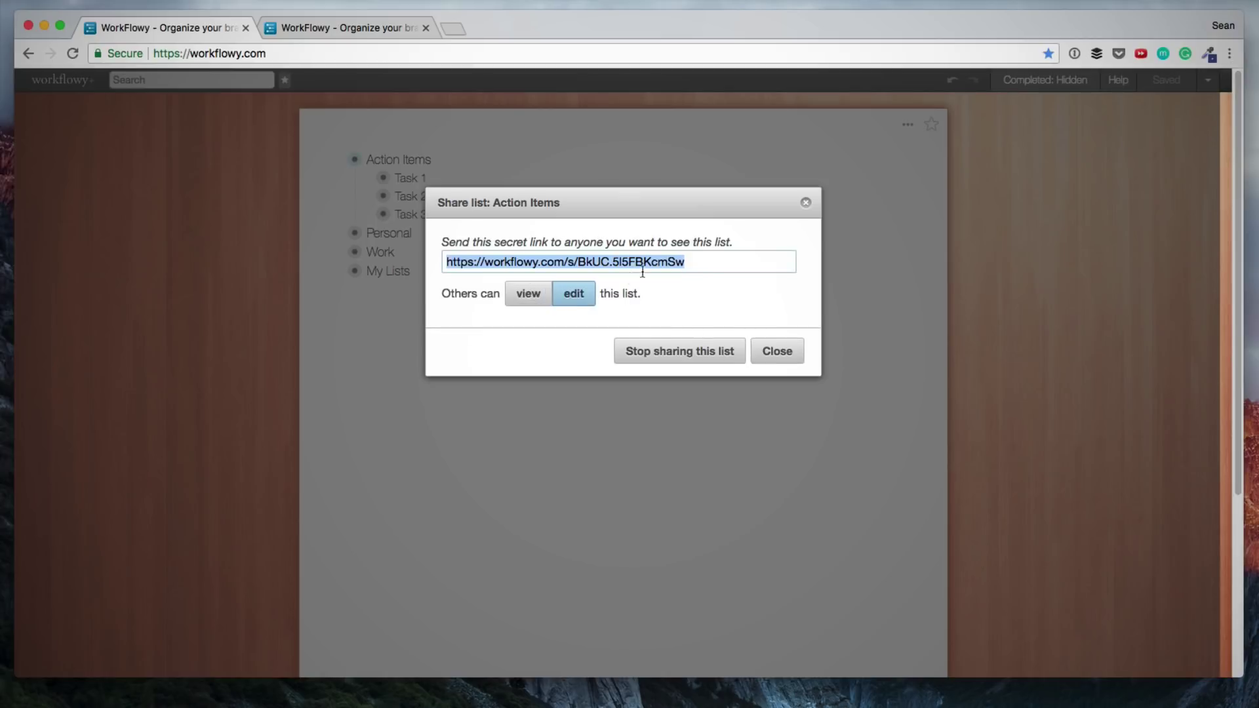
pyautogui.click(697, 257)
pyautogui.moveTo(697, 259); pyautogui.dragTo(499, 252)
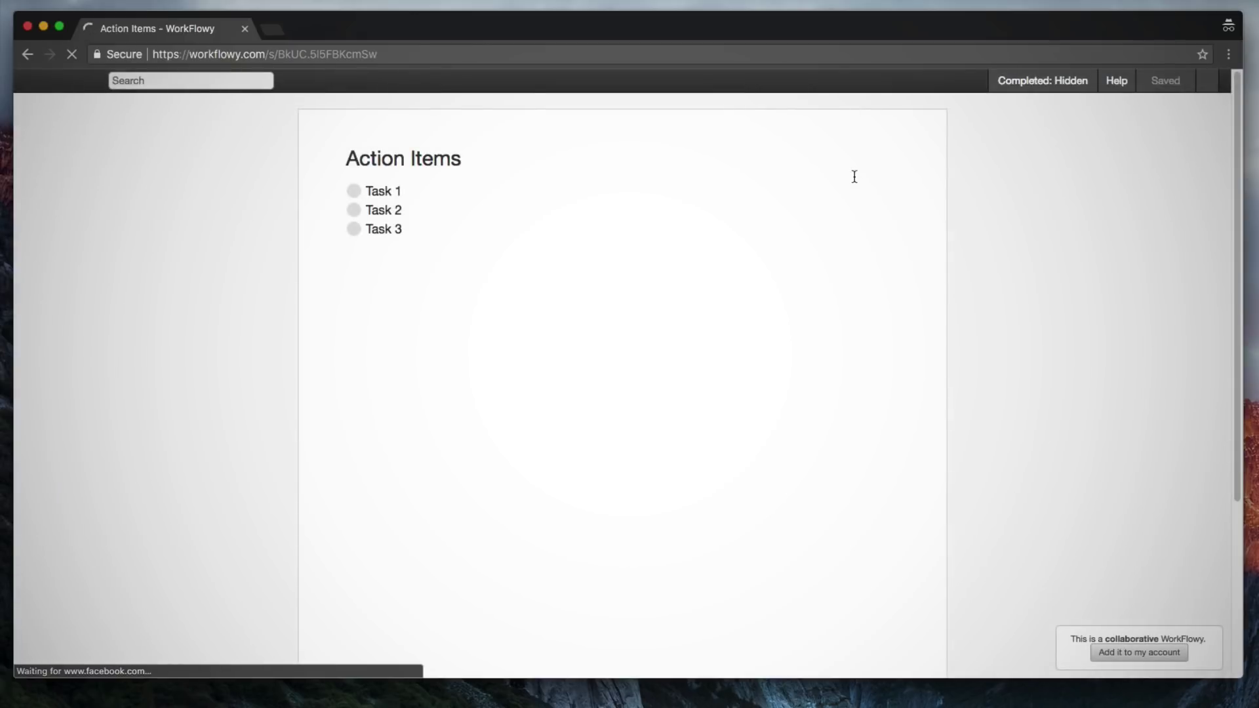
# Step: Add Action D and Action E below Action C under Task 1
pyautogui.click(338, 192)
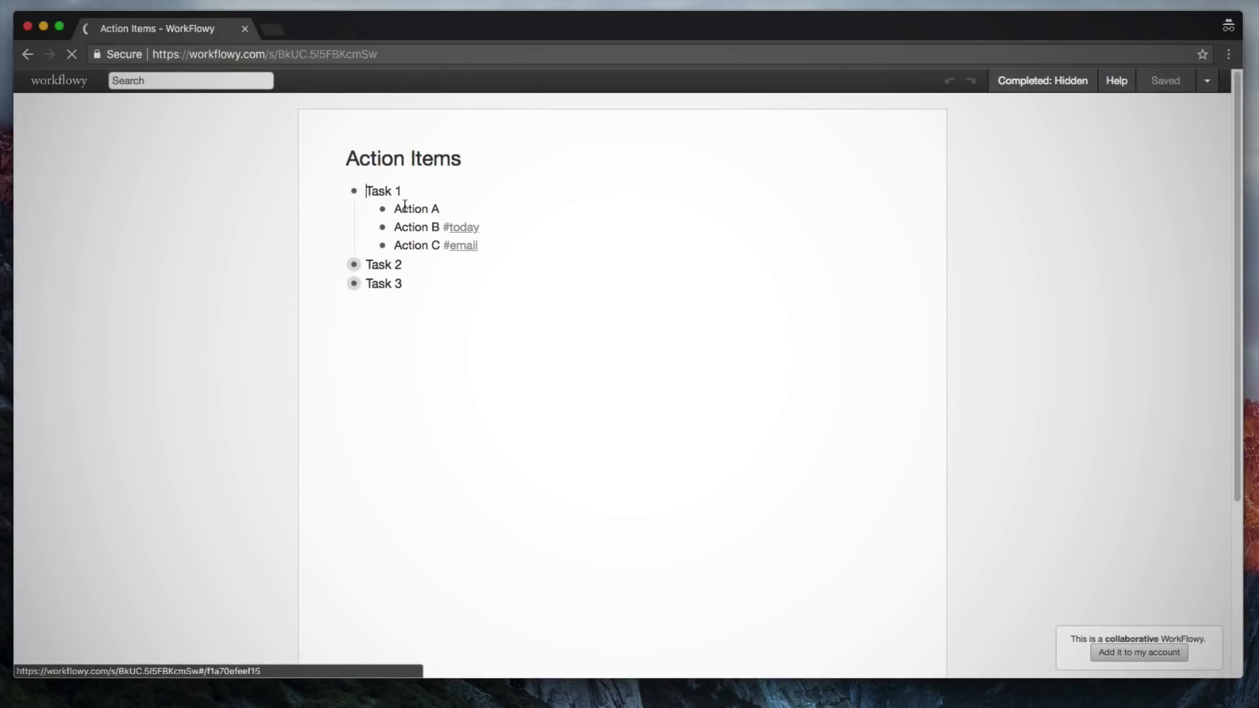
pyautogui.click(498, 243)
pyautogui.press('Return')
pyautogui.write('Action D')
pyautogui.press('Return')
pyautogui.write('Acri')
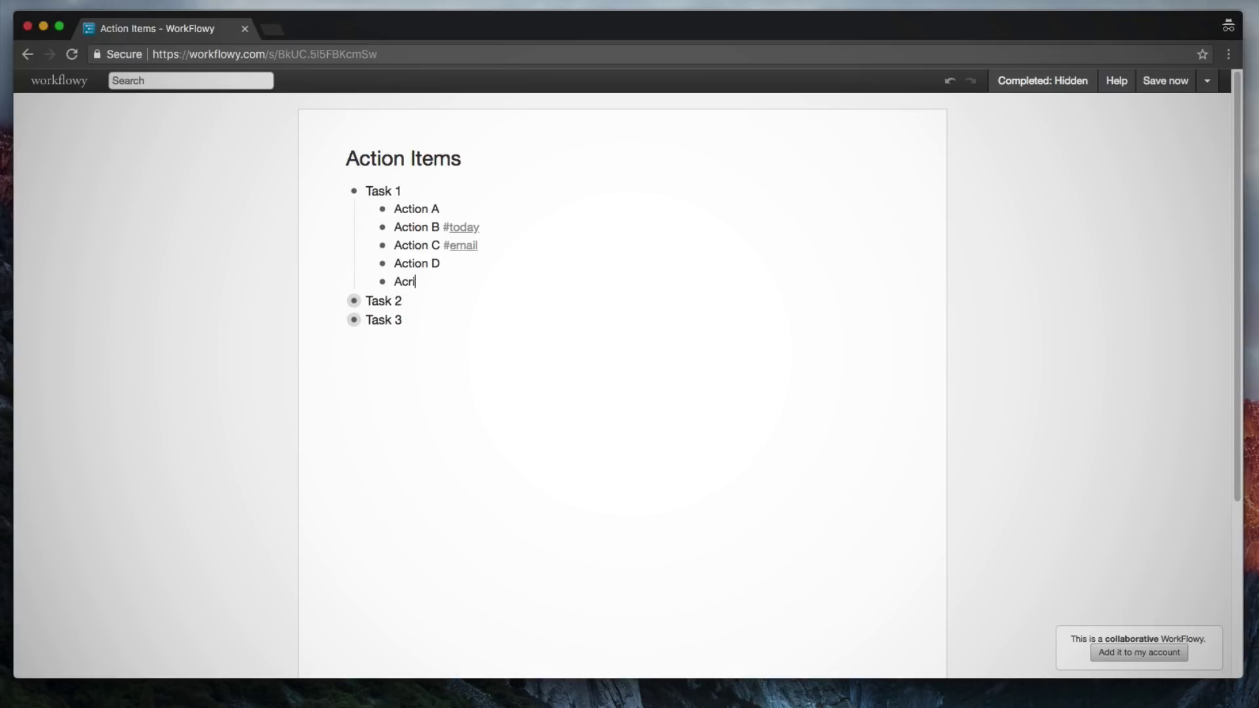
pyautogui.write('tion E')
# Step: Complete Task 2's Action A and Action B, with completed items set to visible
pyautogui.click(338, 301)
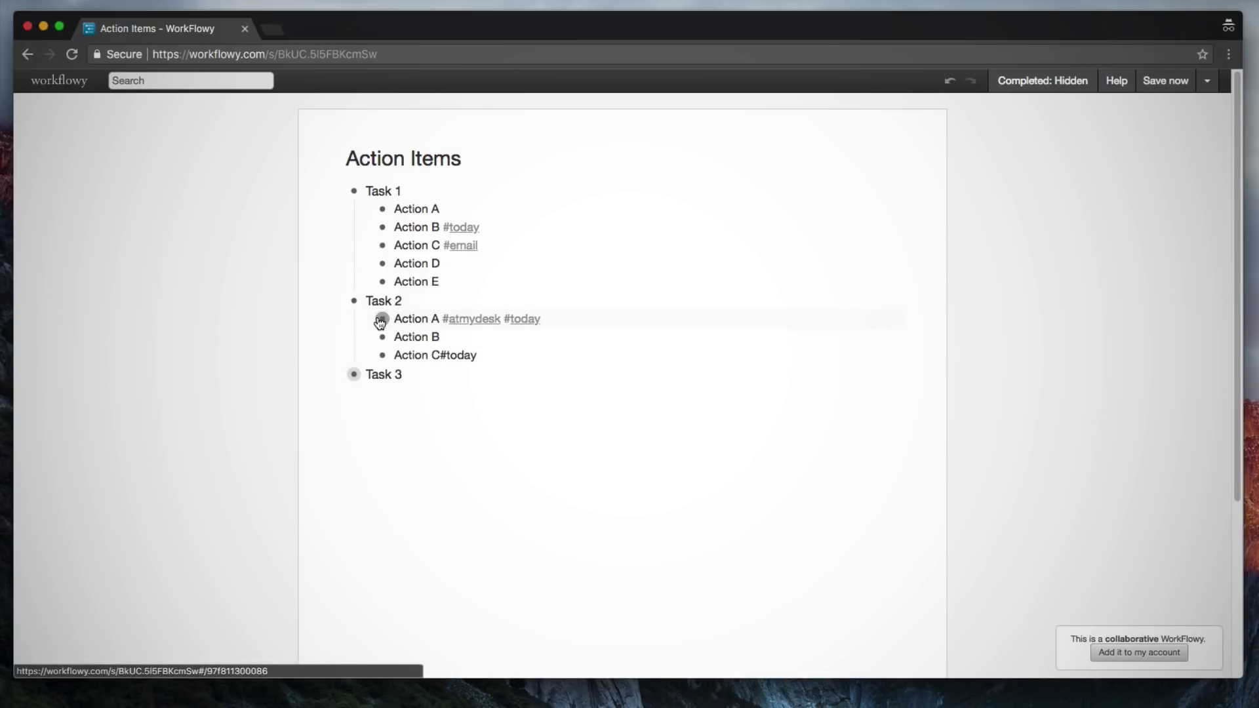
pyautogui.moveTo(380, 322)
pyautogui.click(382, 345)
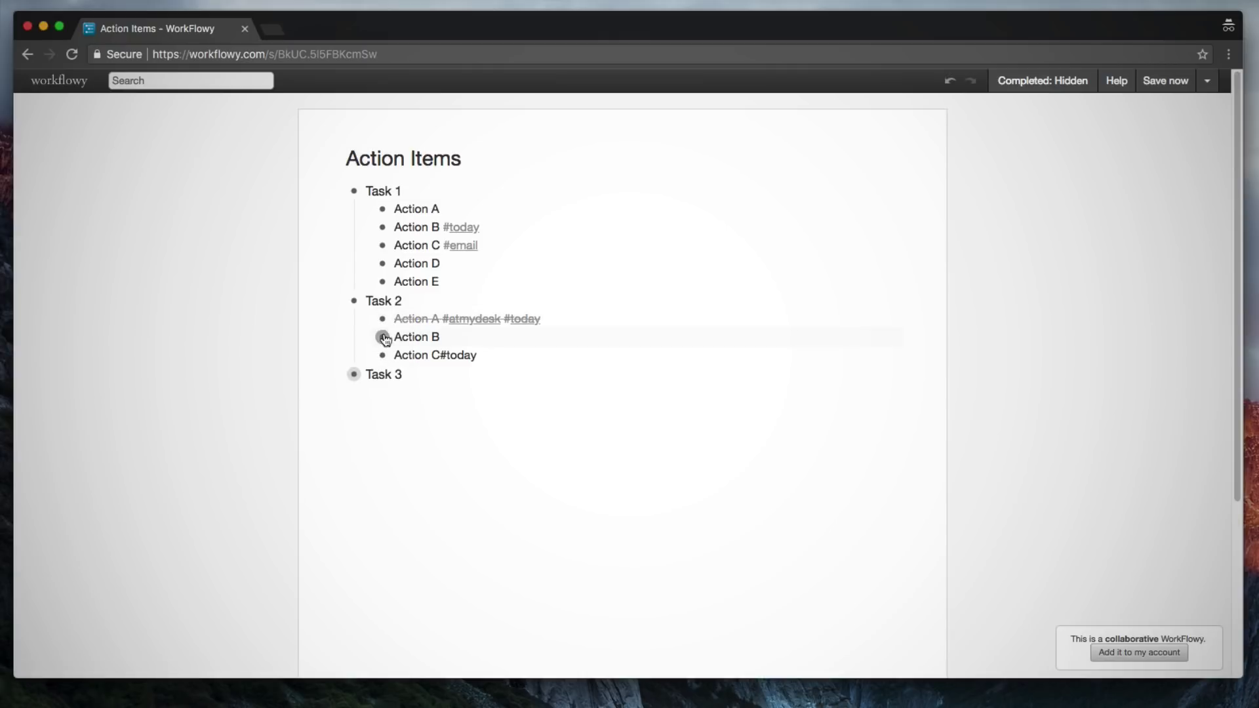
pyautogui.click(1042, 87)
pyautogui.moveTo(381, 398)
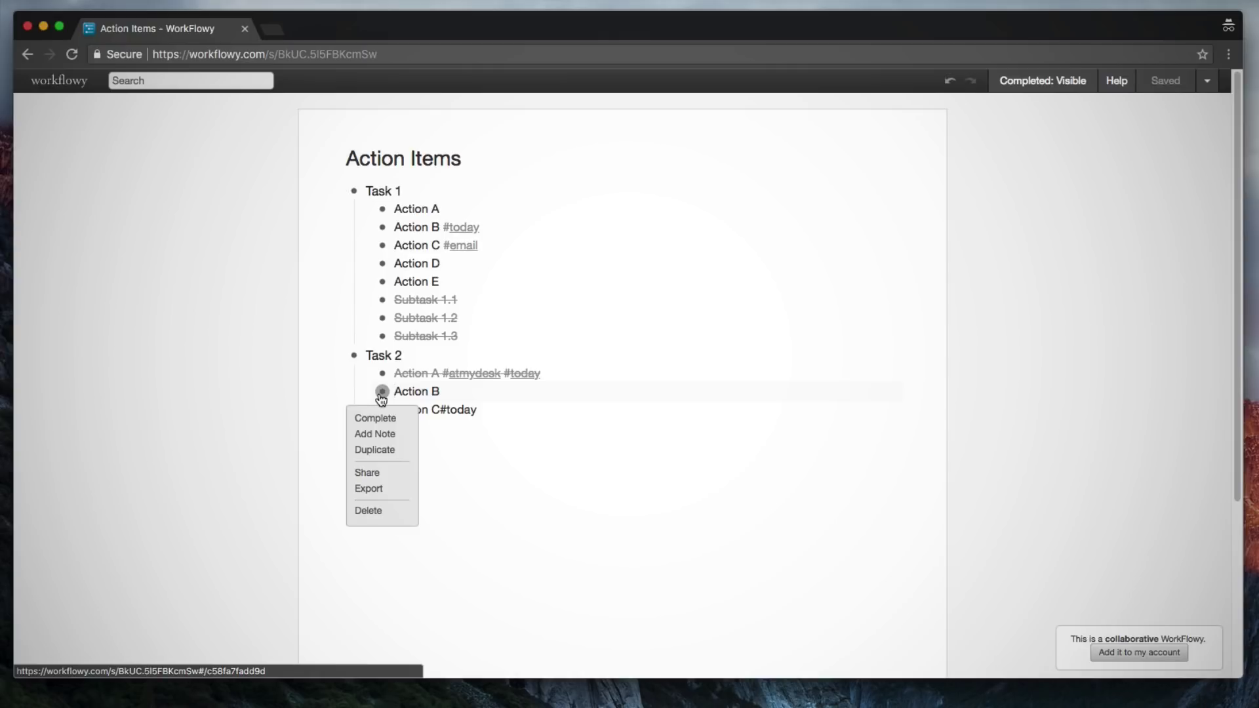
pyautogui.click(384, 420)
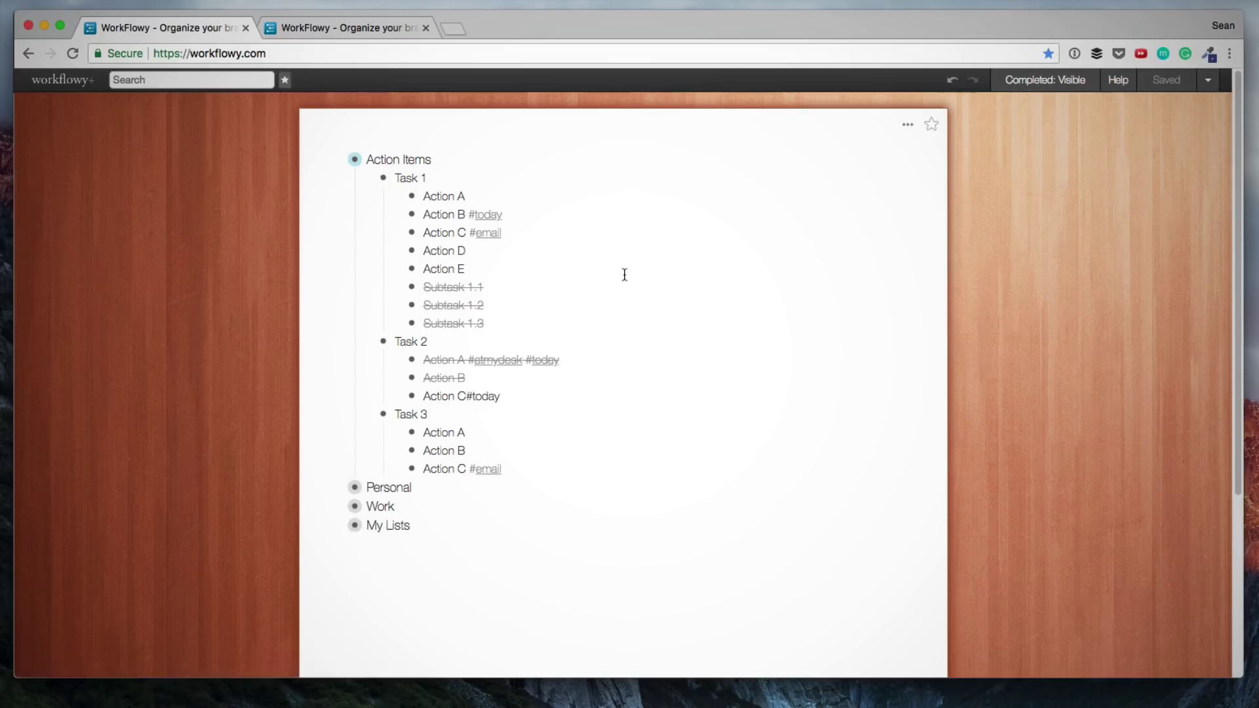
# Step: Stop sharing Action Items via its link, then reopen and dismiss its share options
pyautogui.moveTo(356, 164)
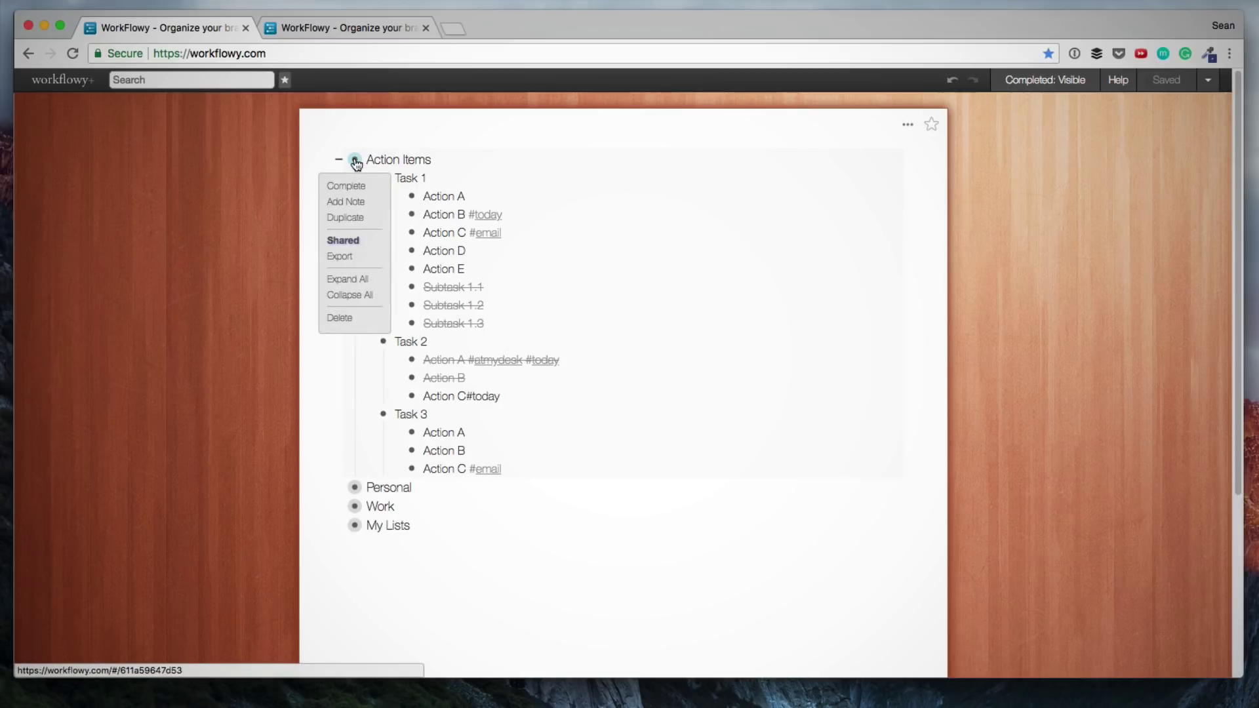
pyautogui.click(343, 241)
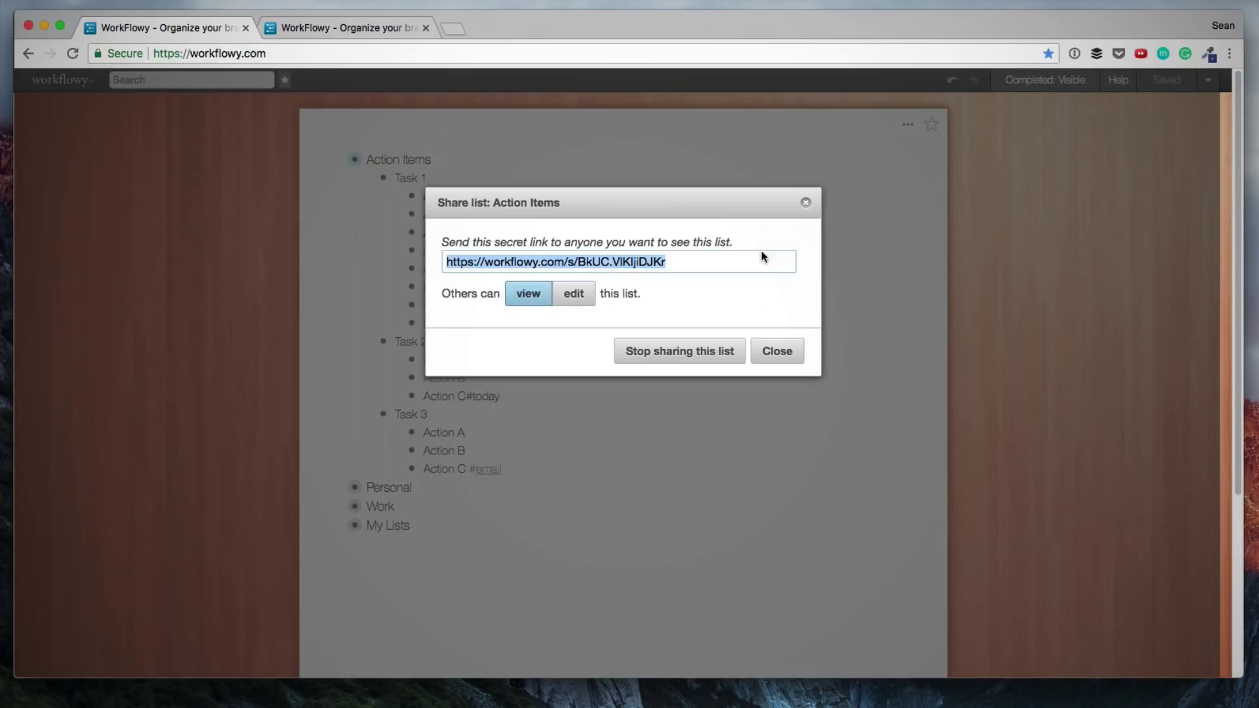
pyautogui.click(656, 352)
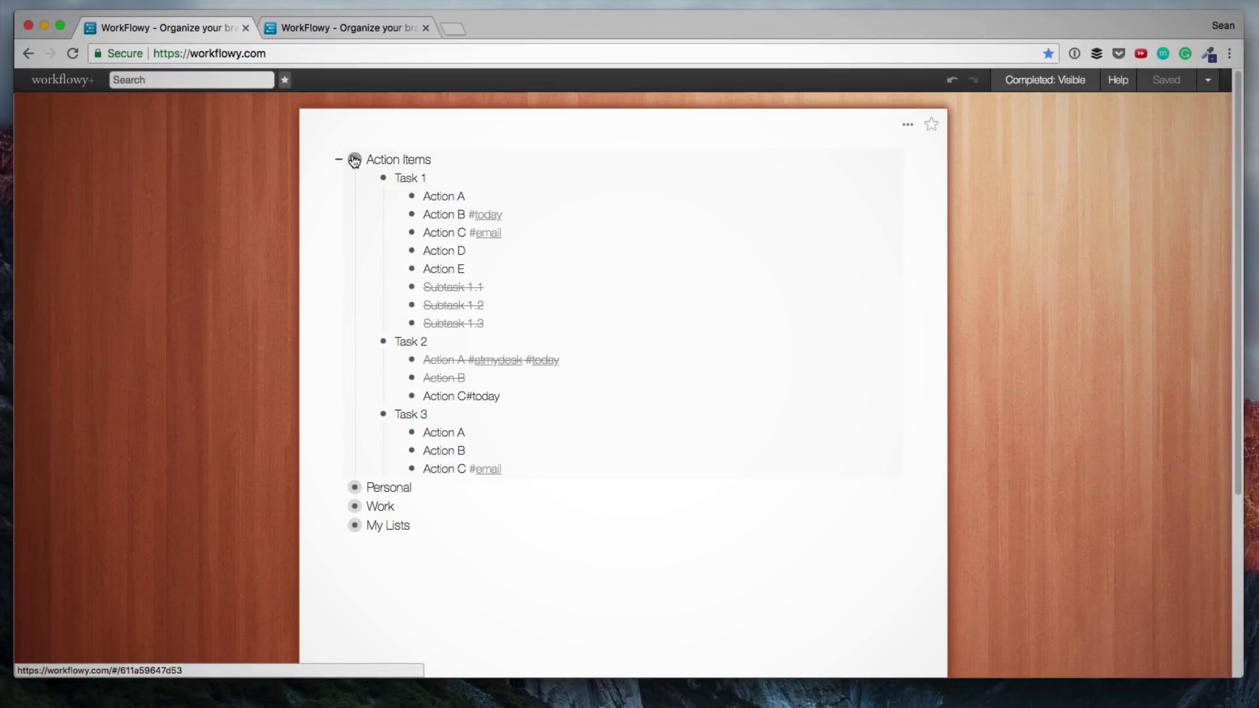
pyautogui.moveTo(355, 160)
pyautogui.click(341, 242)
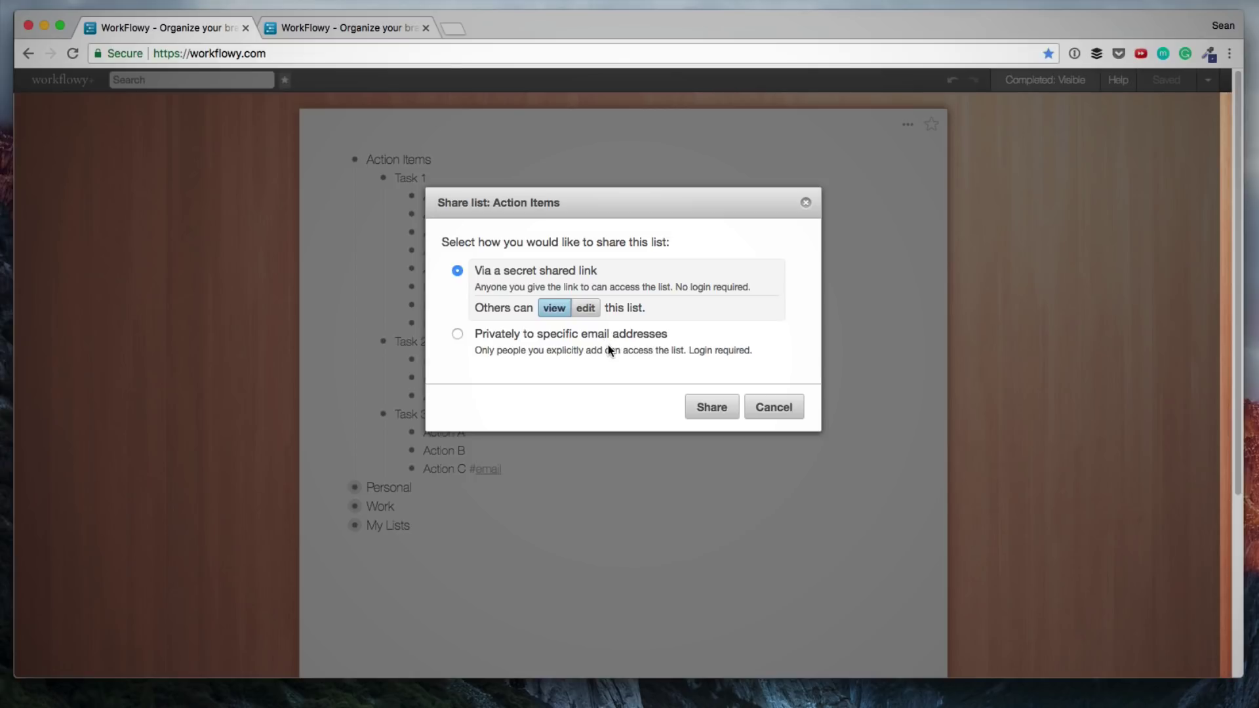
pyautogui.press('Escape')
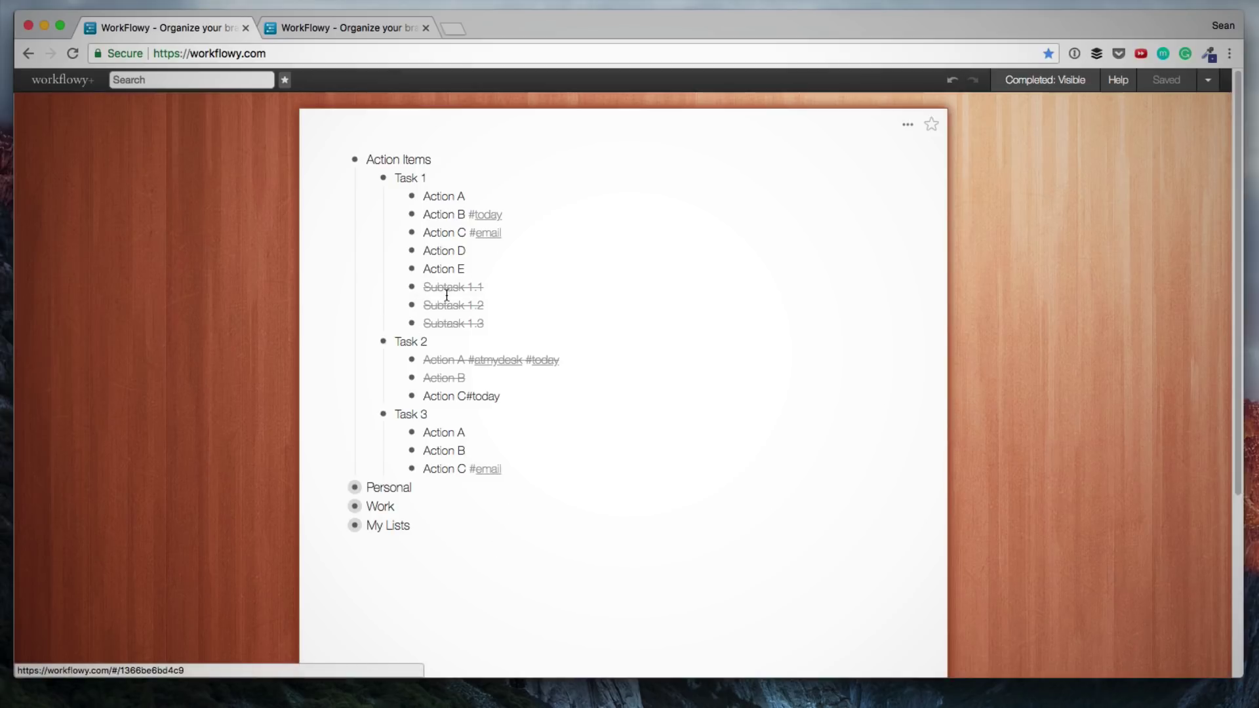
# Step: Export the Action Items list and copy all of the exported text
pyautogui.moveTo(356, 163)
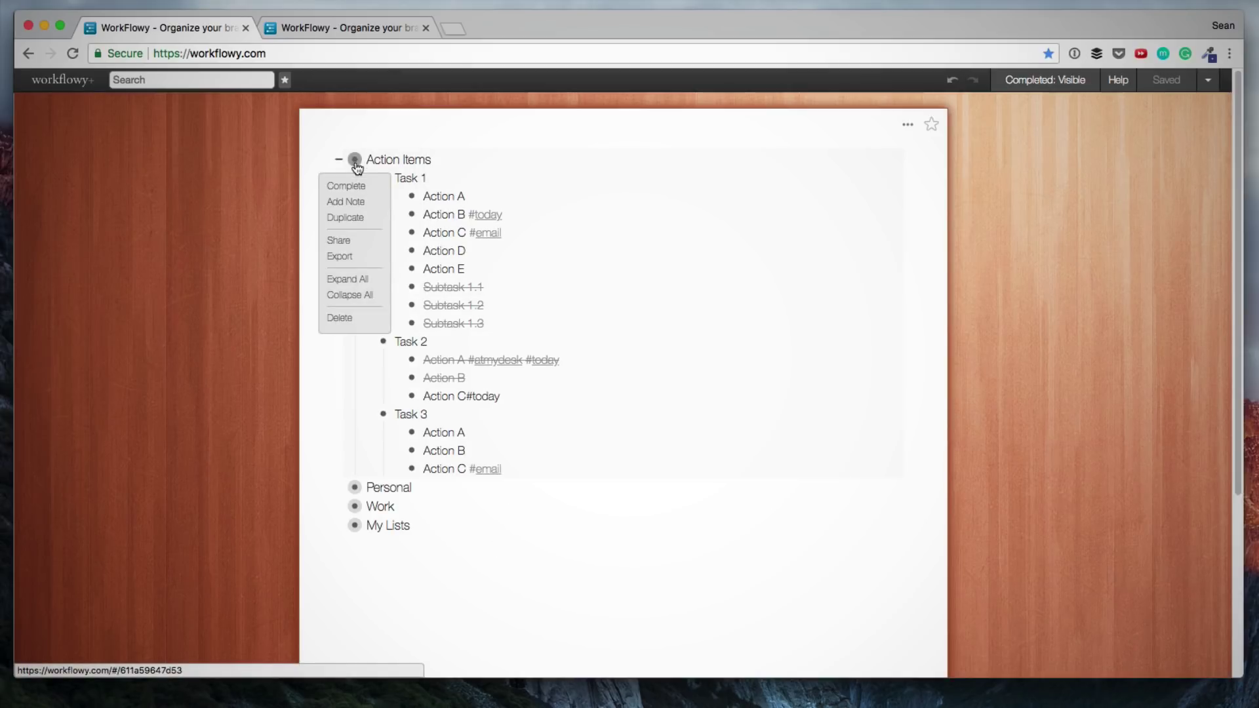
pyautogui.click(347, 263)
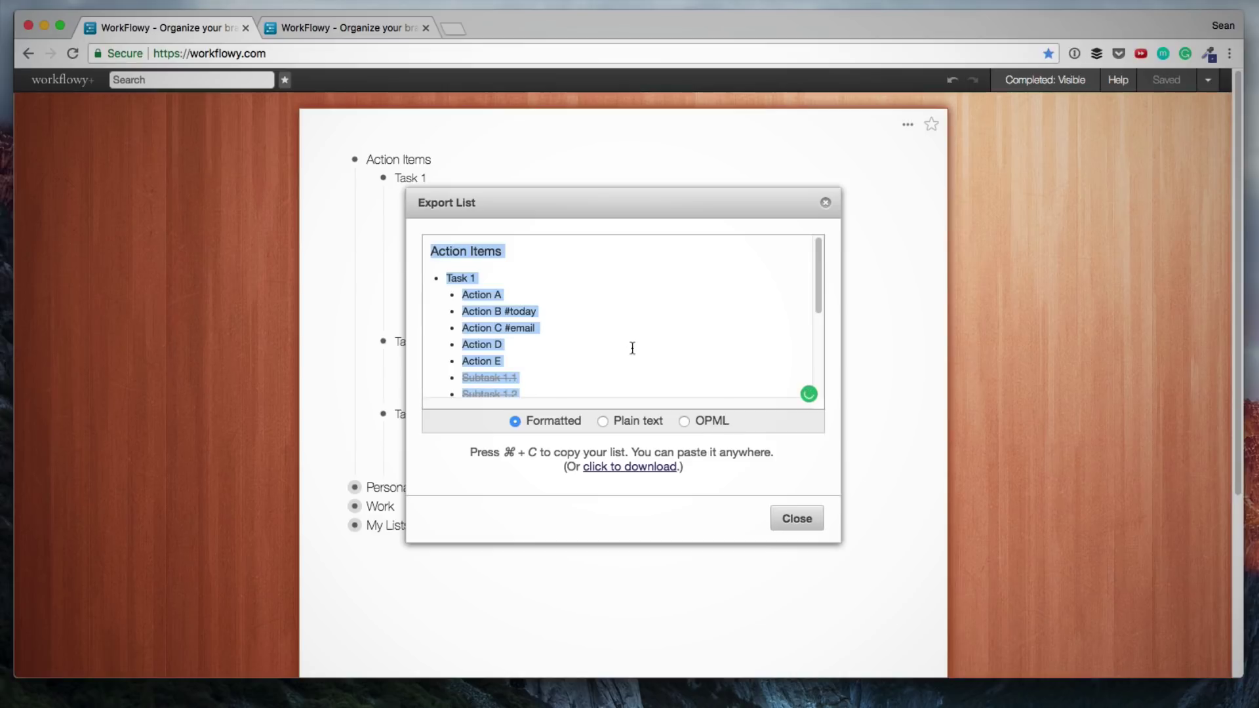
pyautogui.click(538, 342)
pyautogui.press('super+a')
pyautogui.press('super+c')
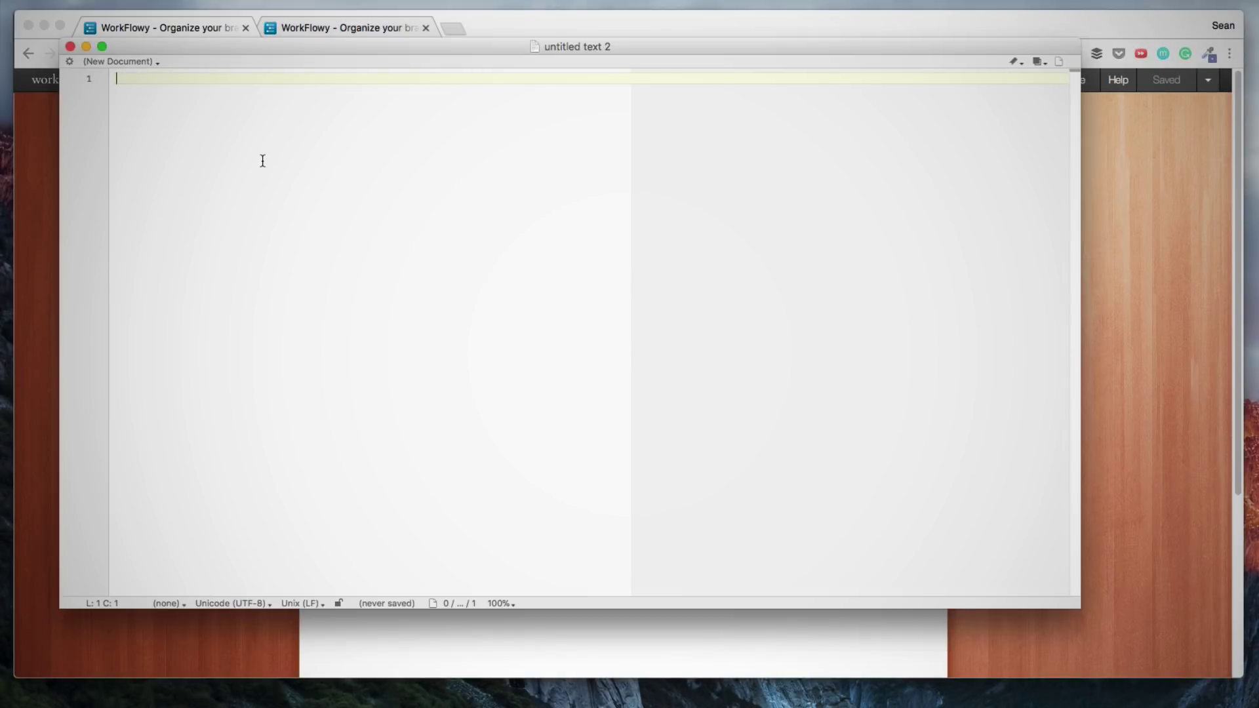
# Step: Paste the Action Items outline into the untitled BBEdit document
pyautogui.press('super+v')
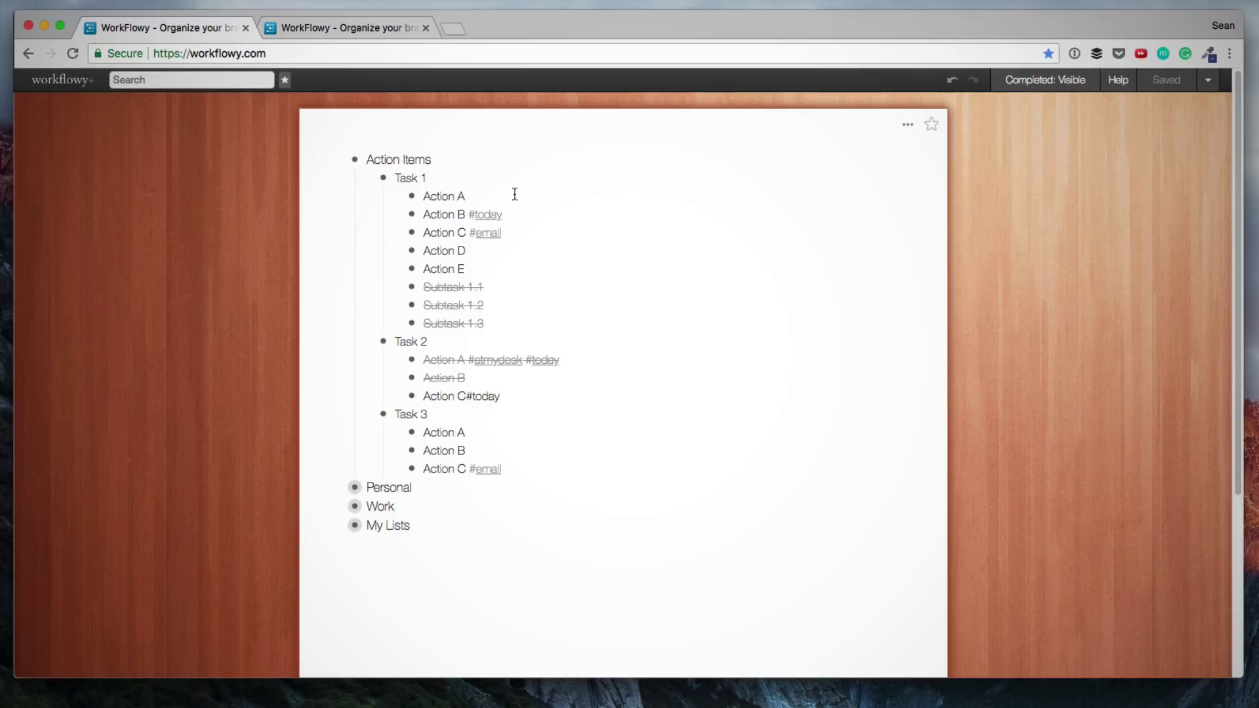
# Step: Make Task 1, Task 2 and Task 3 bold
pyautogui.moveTo(430, 178); pyautogui.dragTo(398, 168)
pyautogui.press('super+b')
pyautogui.moveTo(428, 341); pyautogui.dragTo(394, 339)
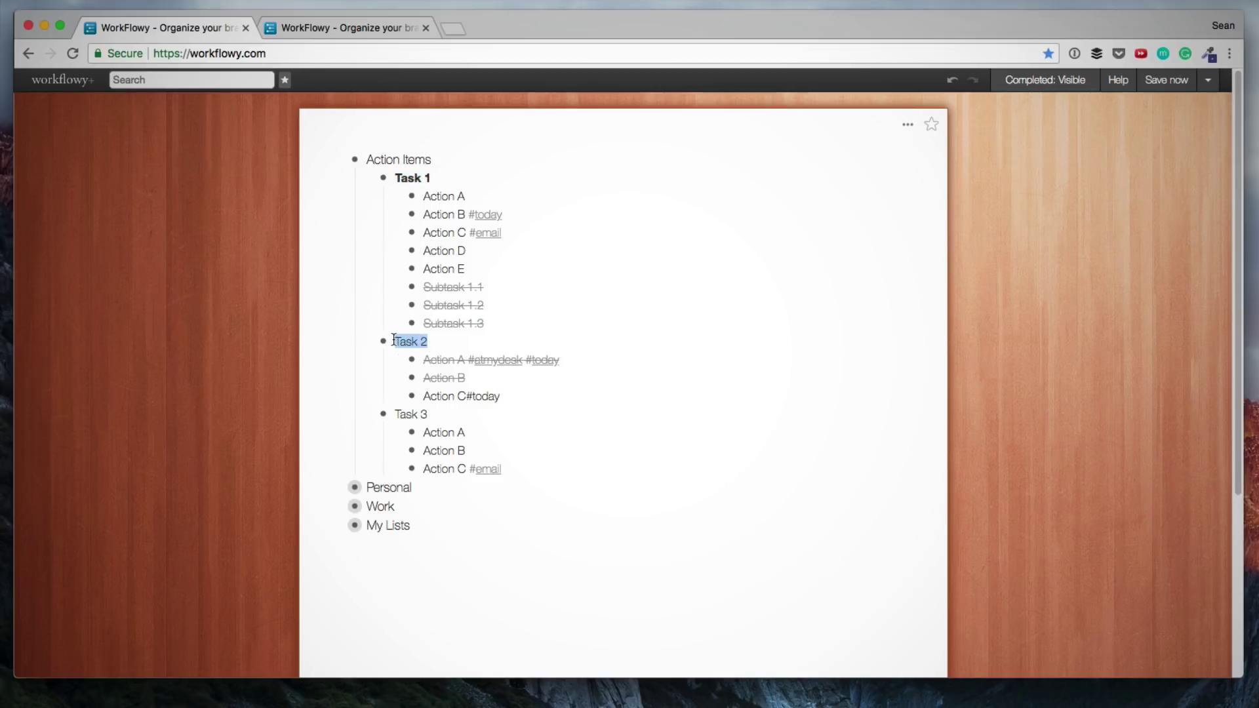
pyautogui.press('super+b')
pyautogui.moveTo(429, 414); pyautogui.dragTo(395, 414)
pyautogui.press('super+b')
# Step: Italicise Action D and Action E
pyautogui.moveTo(467, 251); pyautogui.dragTo(423, 267)
pyautogui.press('super+i')
pyautogui.click(466, 268)
pyautogui.press('super+i')
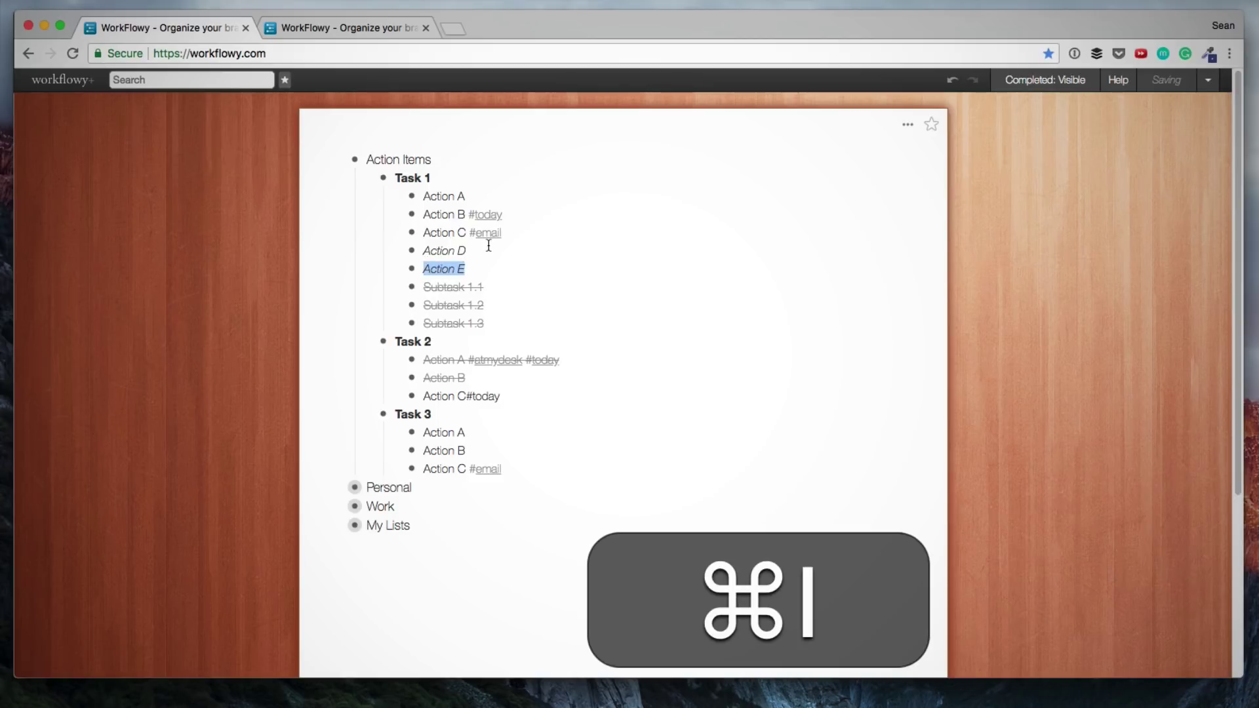
# Step: Underline Action A and Action B, then zoom into Action Items
pyautogui.moveTo(469, 195); pyautogui.dragTo(422, 205)
pyautogui.press('super+u')
pyautogui.press('super+u')
pyautogui.press('Down')
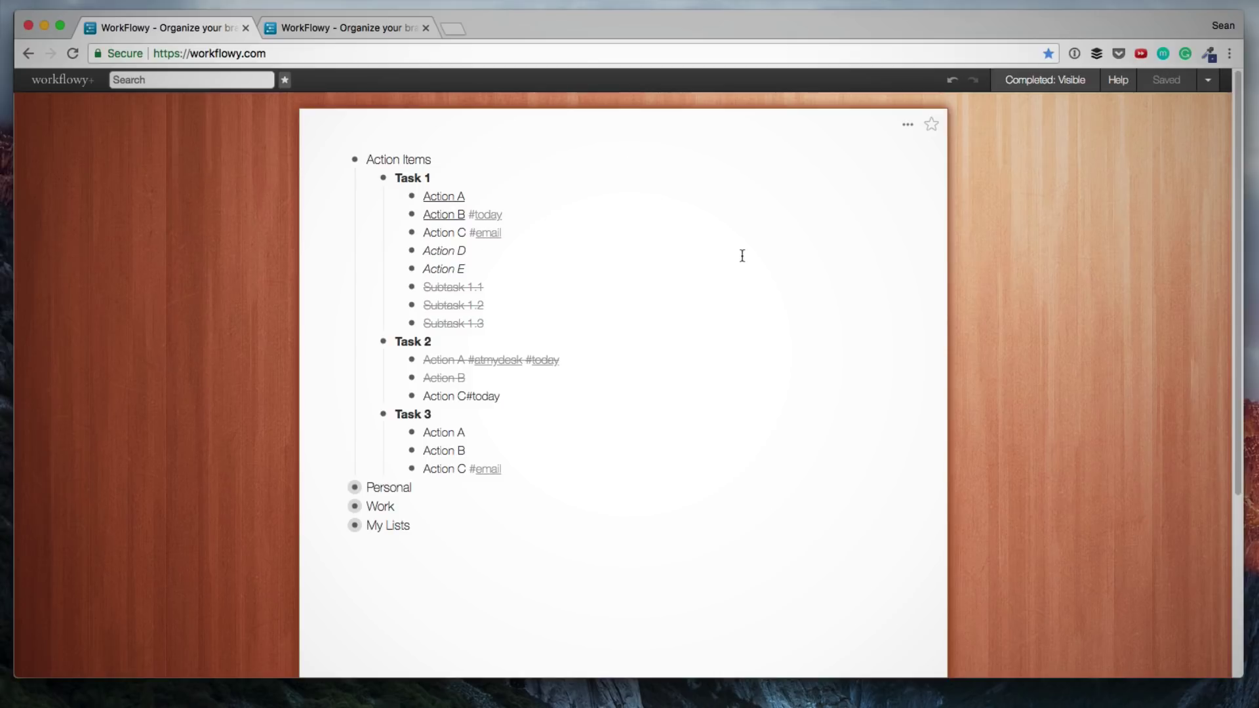
pyautogui.click(354, 160)
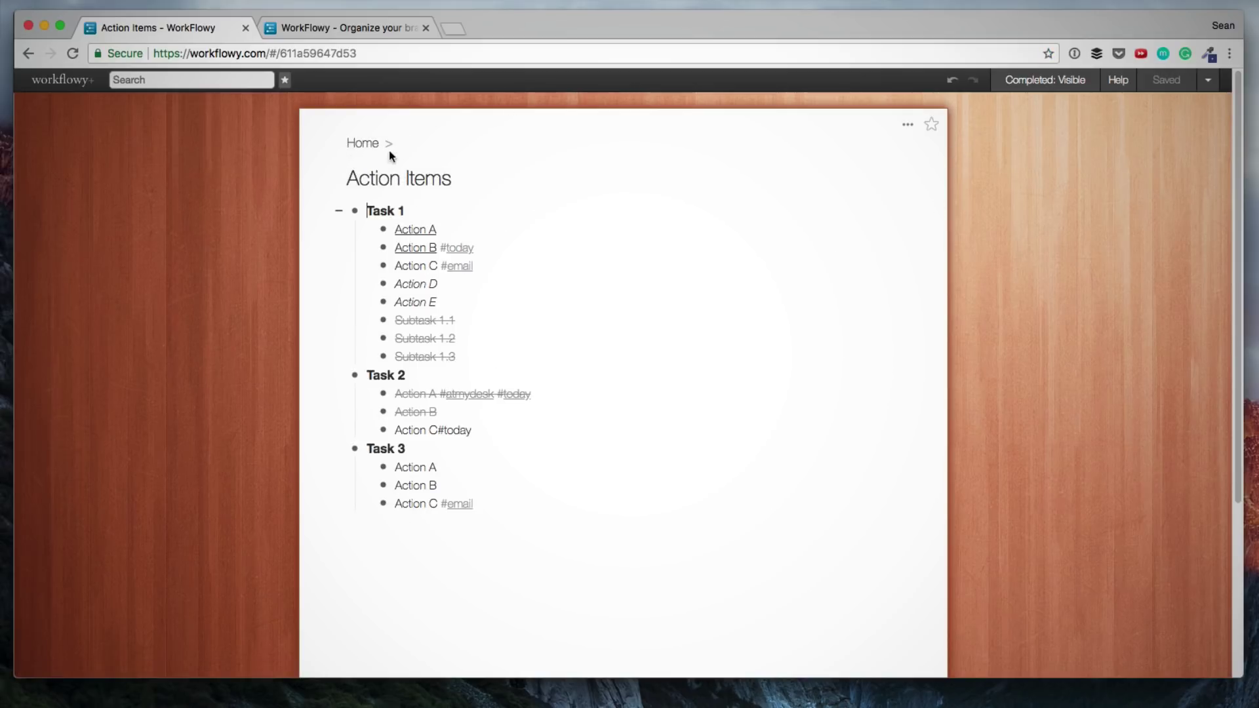
# Step: Star the Action Items page, then go Home and open Grocery List under Personal
pyautogui.click(931, 126)
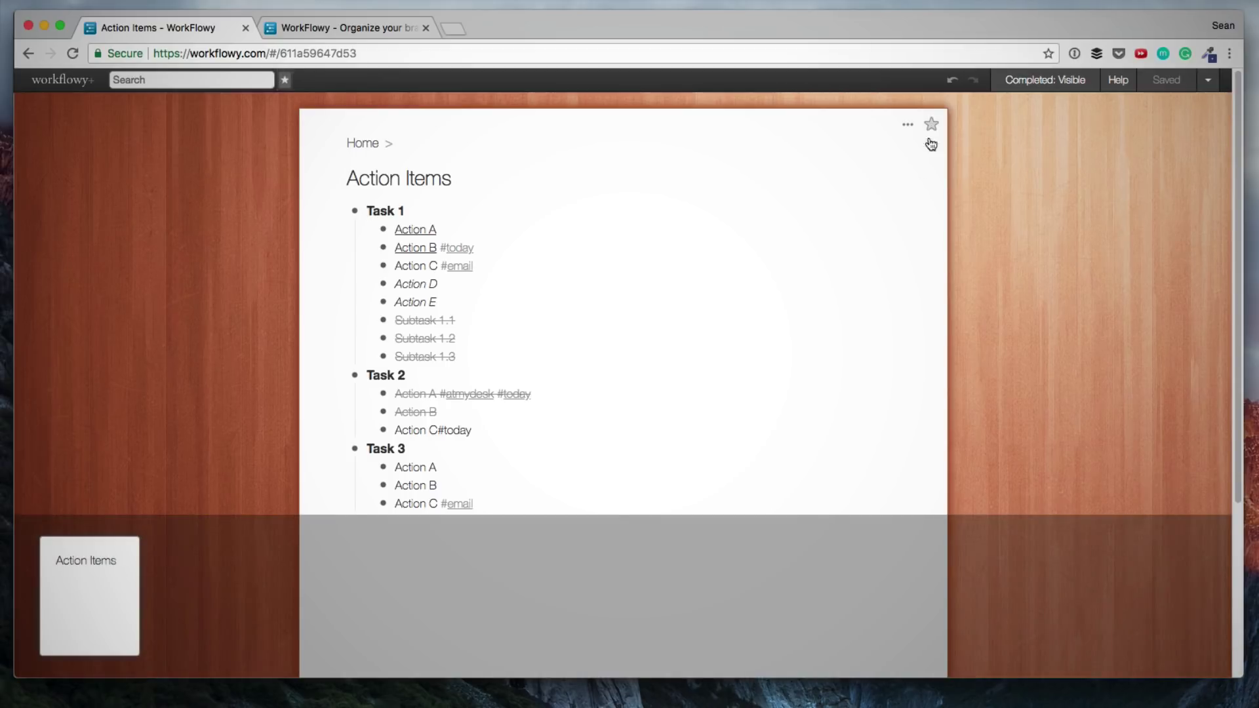
pyautogui.click(129, 592)
pyautogui.click(361, 143)
pyautogui.click(339, 160)
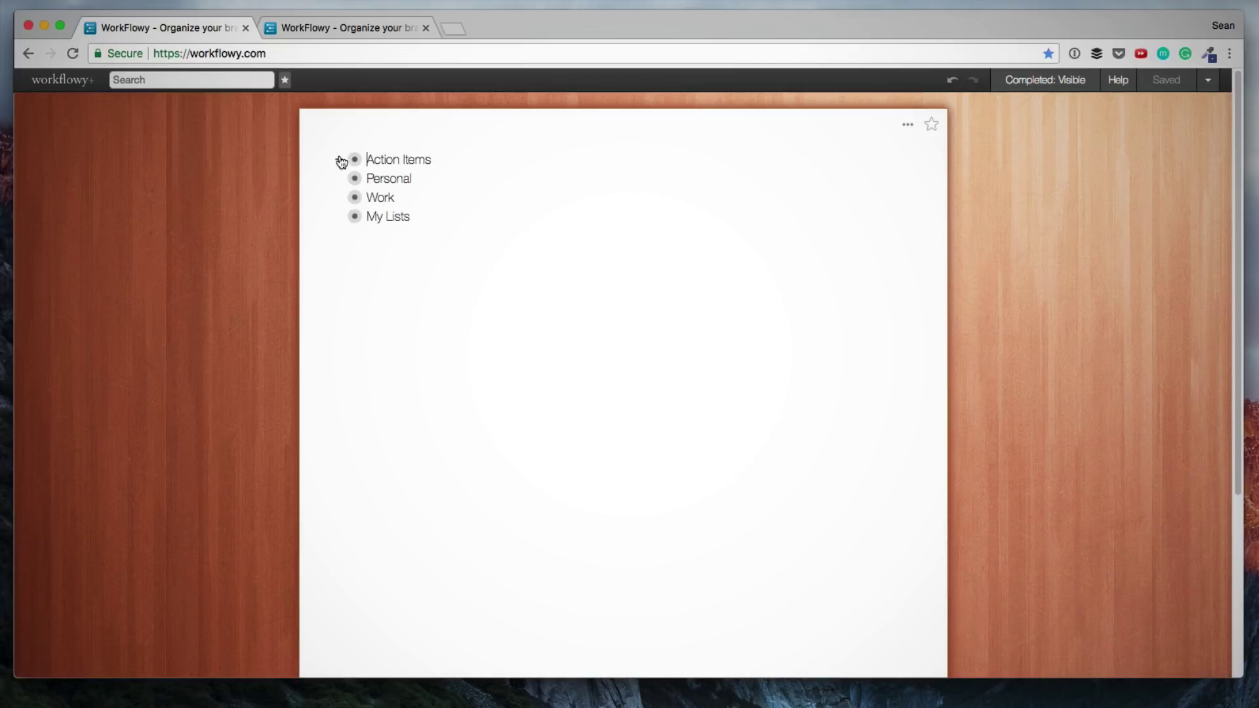
pyautogui.click(341, 197)
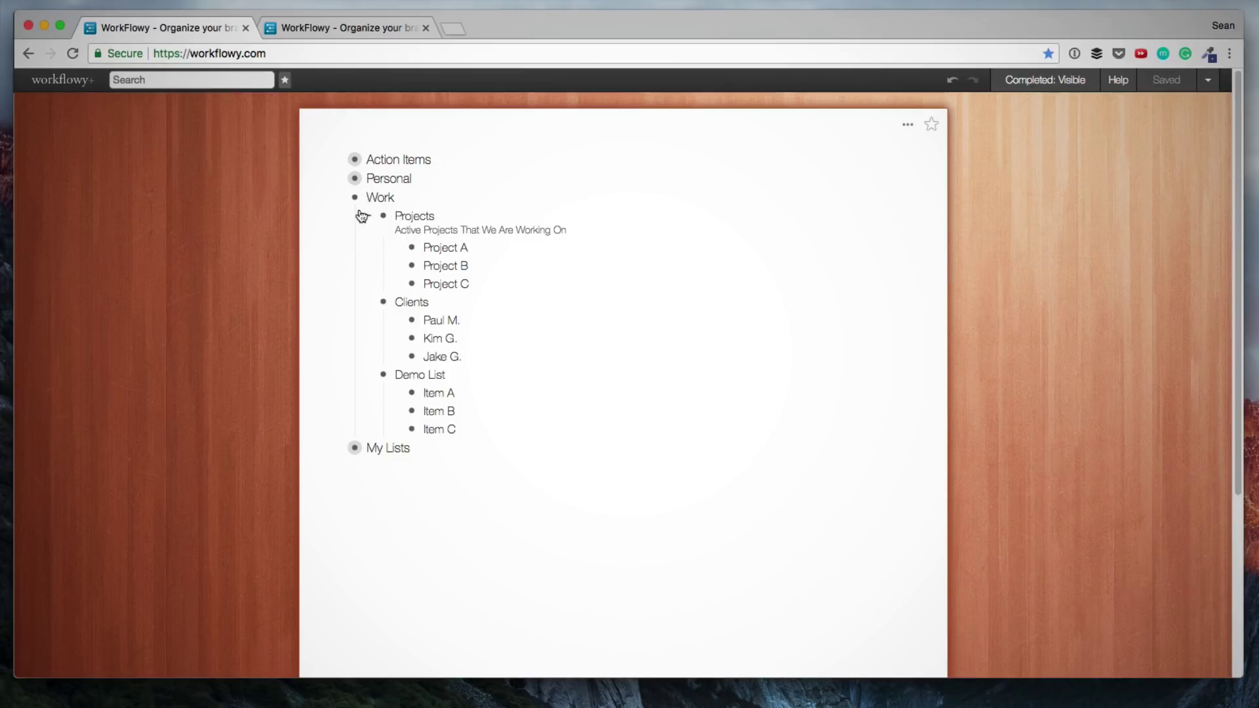
pyautogui.click(347, 195)
pyautogui.click(340, 178)
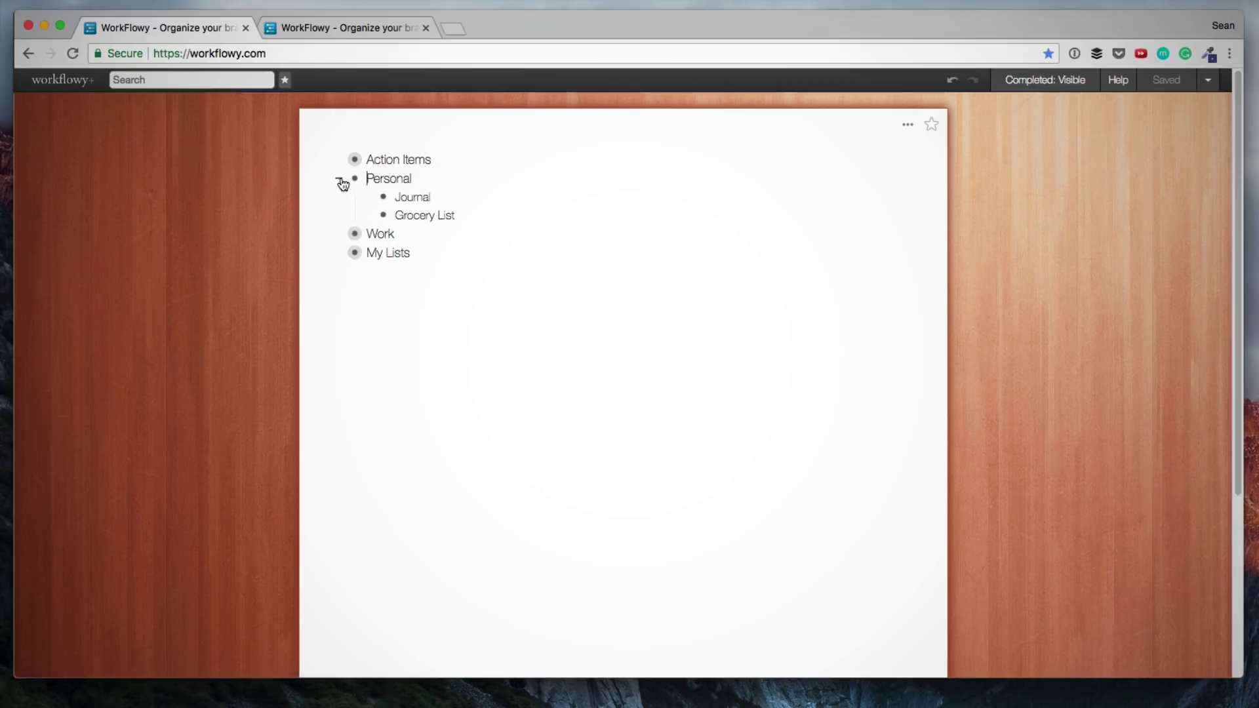
pyautogui.click(384, 216)
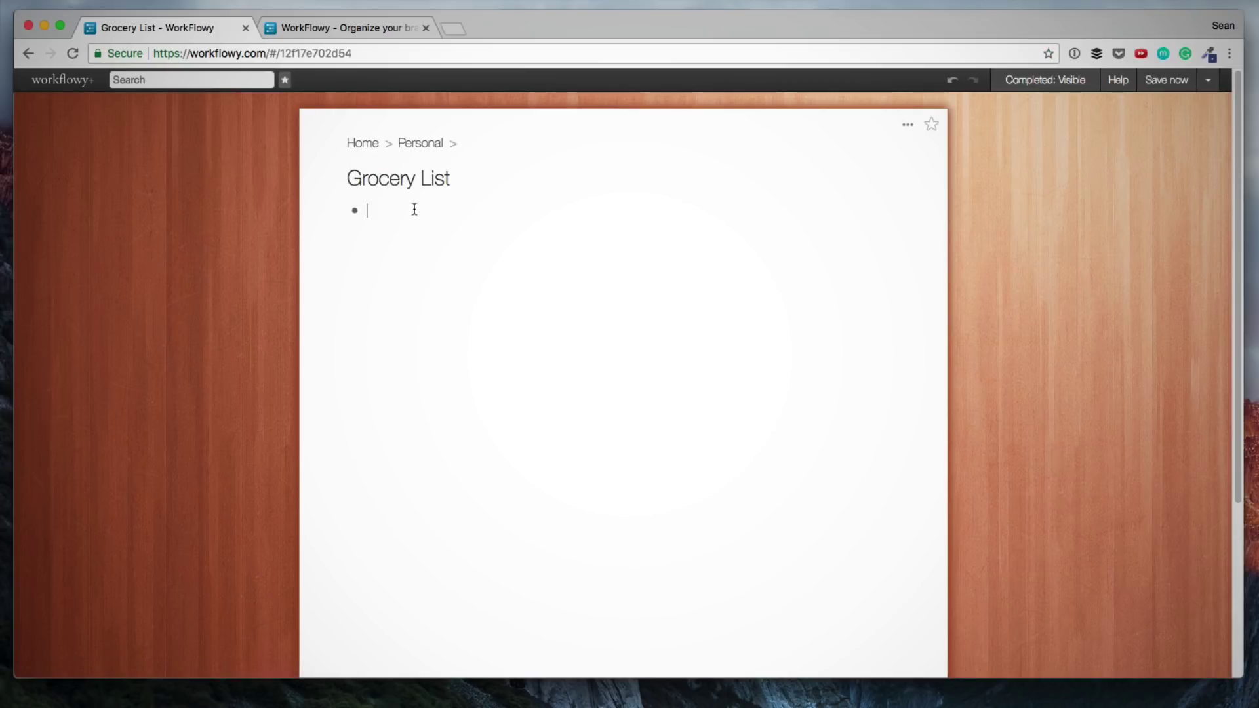
# Step: Add Item 1, Item 2 and Item 3 to the Grocery List
pyautogui.write('Item 1')
pyautogui.press('Return')
pyautogui.write('Item 2')
pyautogui.press('Return')
pyautogui.write('Item 3')
# Step: Star Grocery List and jump back to Action Items from the starred pages
pyautogui.click(932, 126)
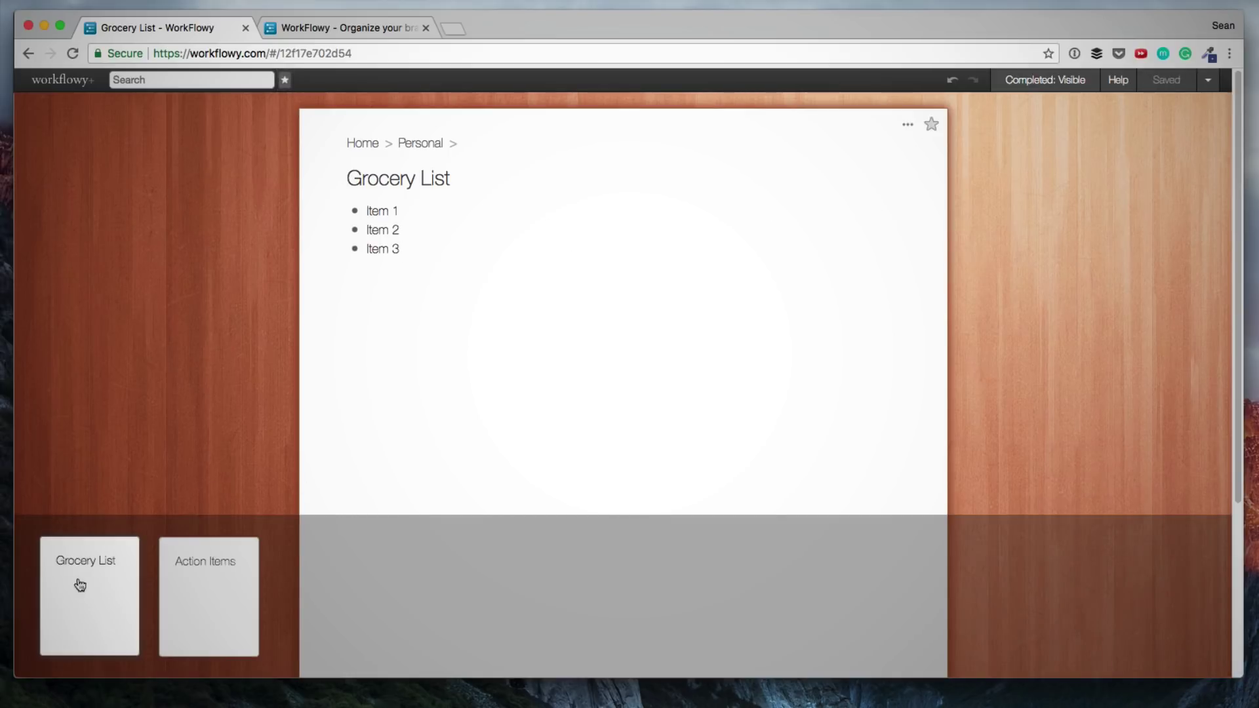
pyautogui.click(520, 419)
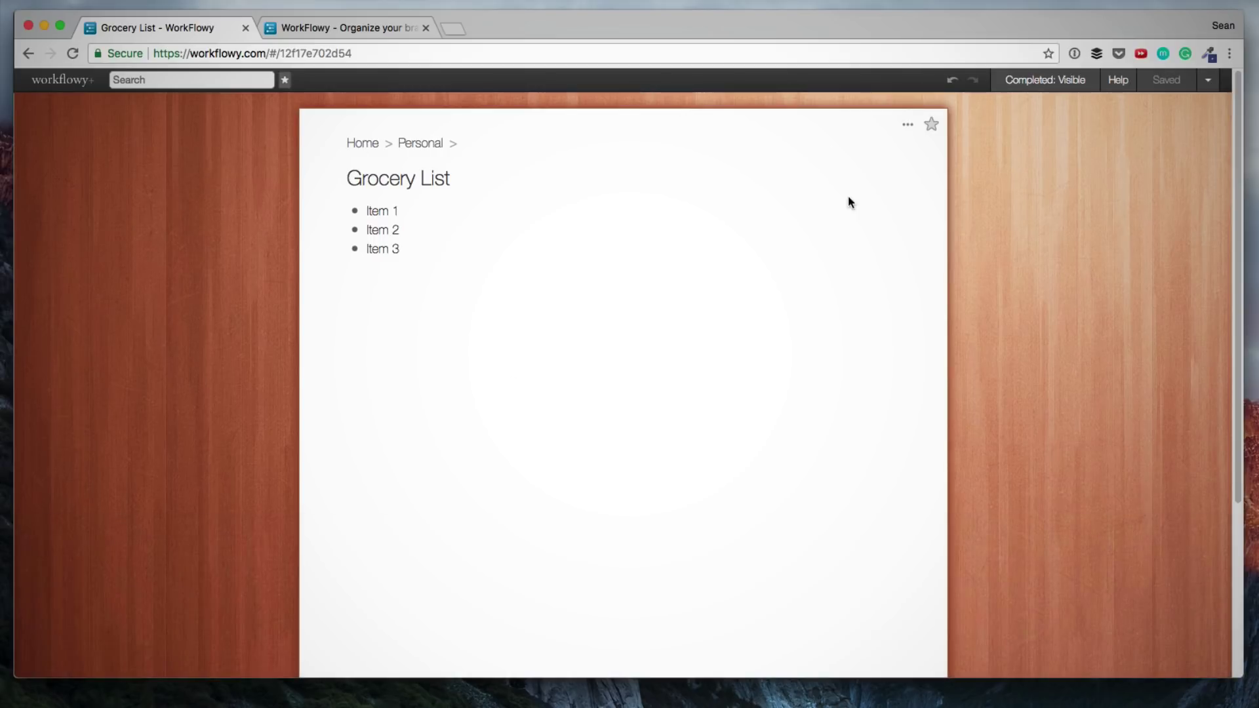
pyautogui.click(284, 80)
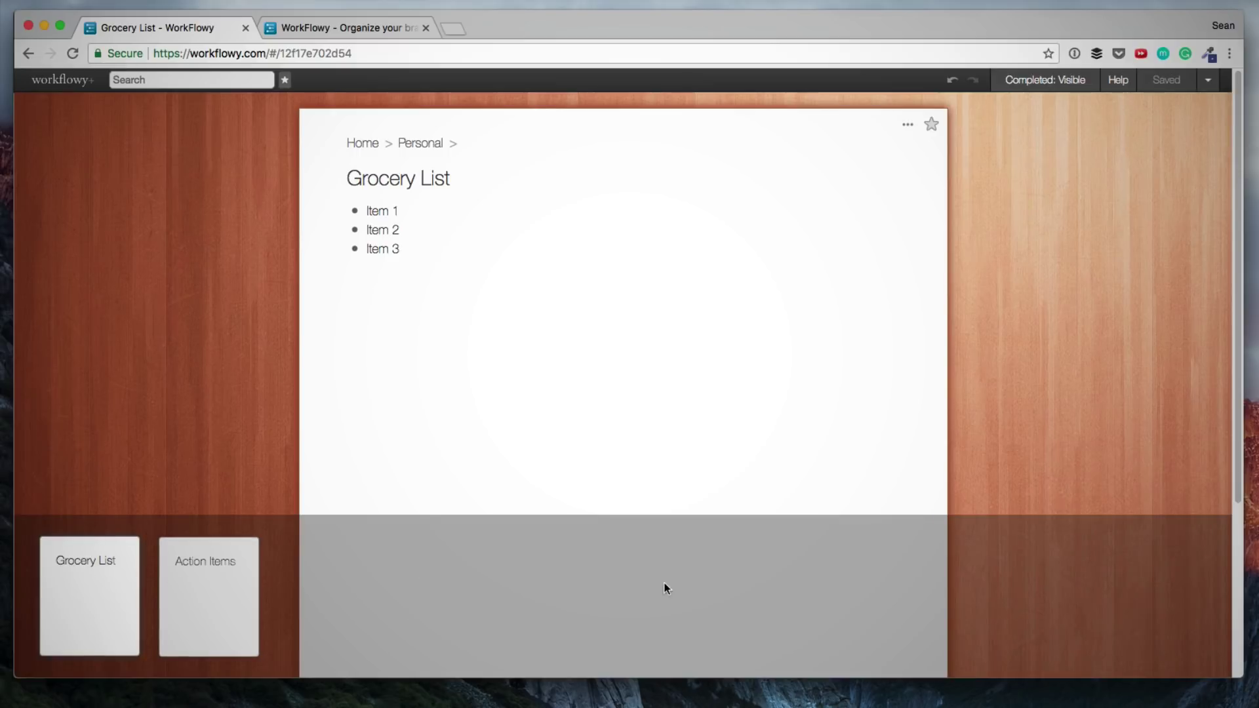
pyautogui.click(202, 595)
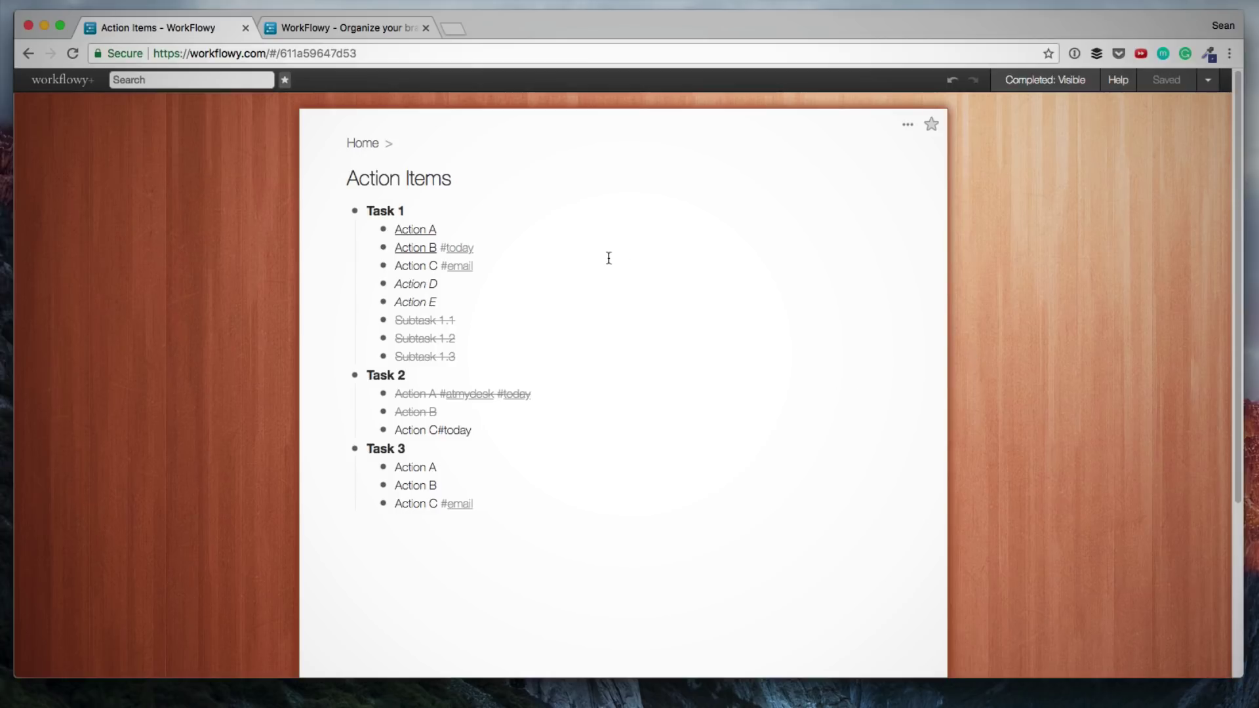
# Step: Return Home, search 'action', filter by the #email tag, then clear the search
pyautogui.press('super+bracketleft')
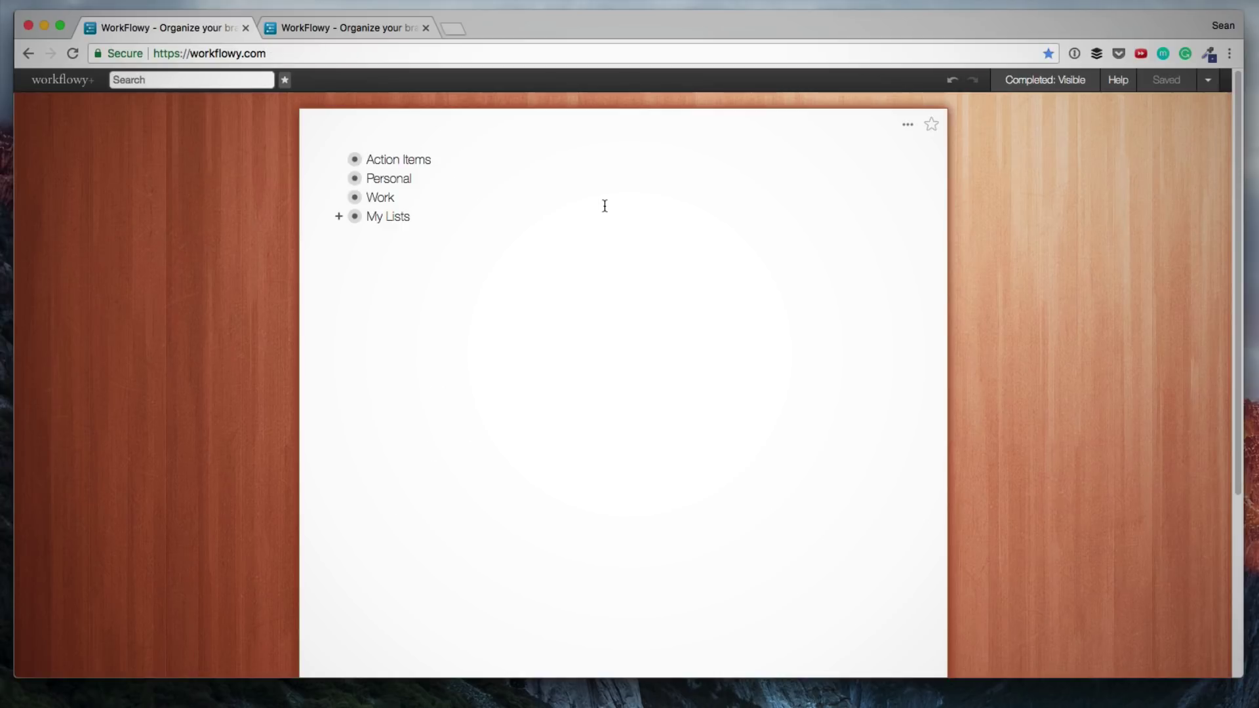
pyautogui.write('action')
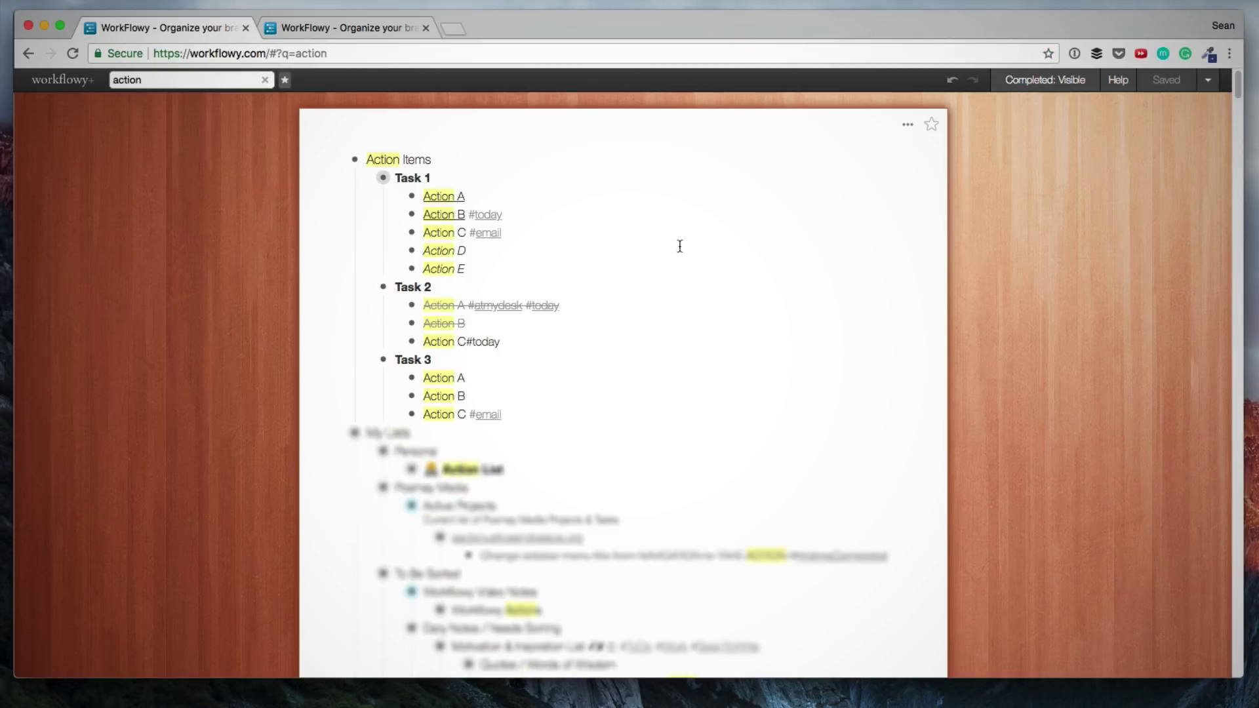
pyautogui.click(486, 233)
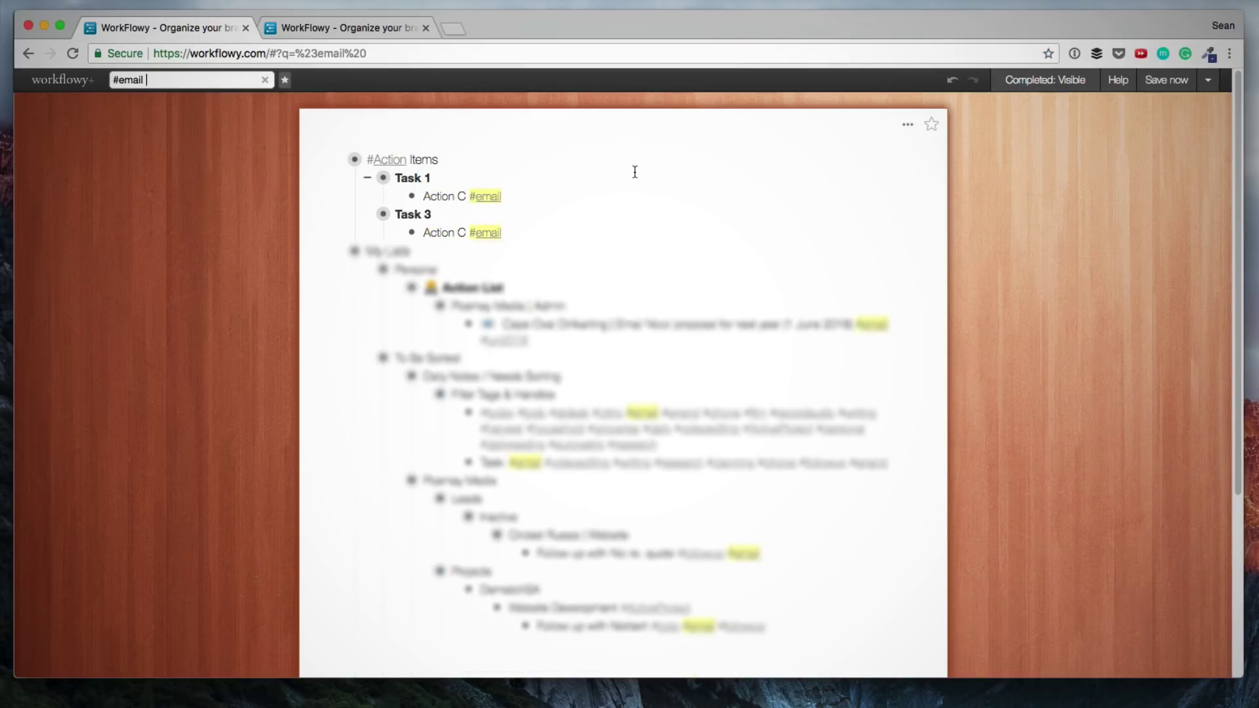
pyautogui.click(265, 79)
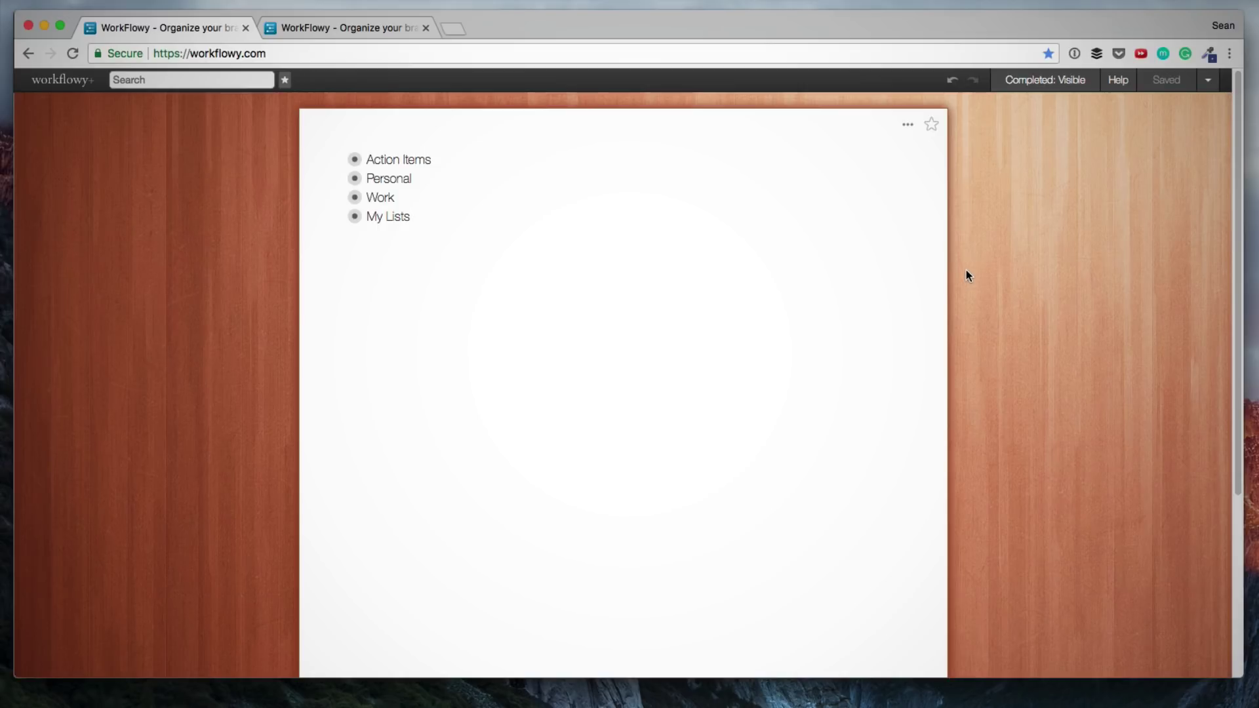
pyautogui.click(1208, 80)
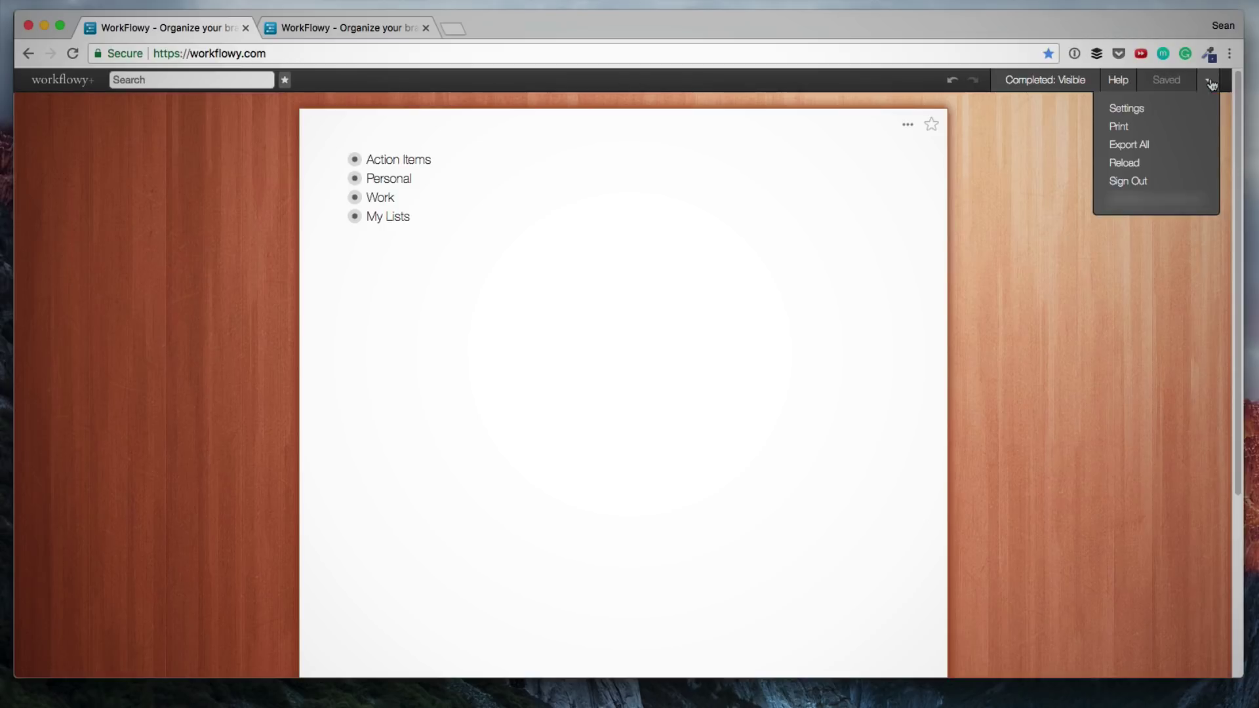
pyautogui.click(1142, 115)
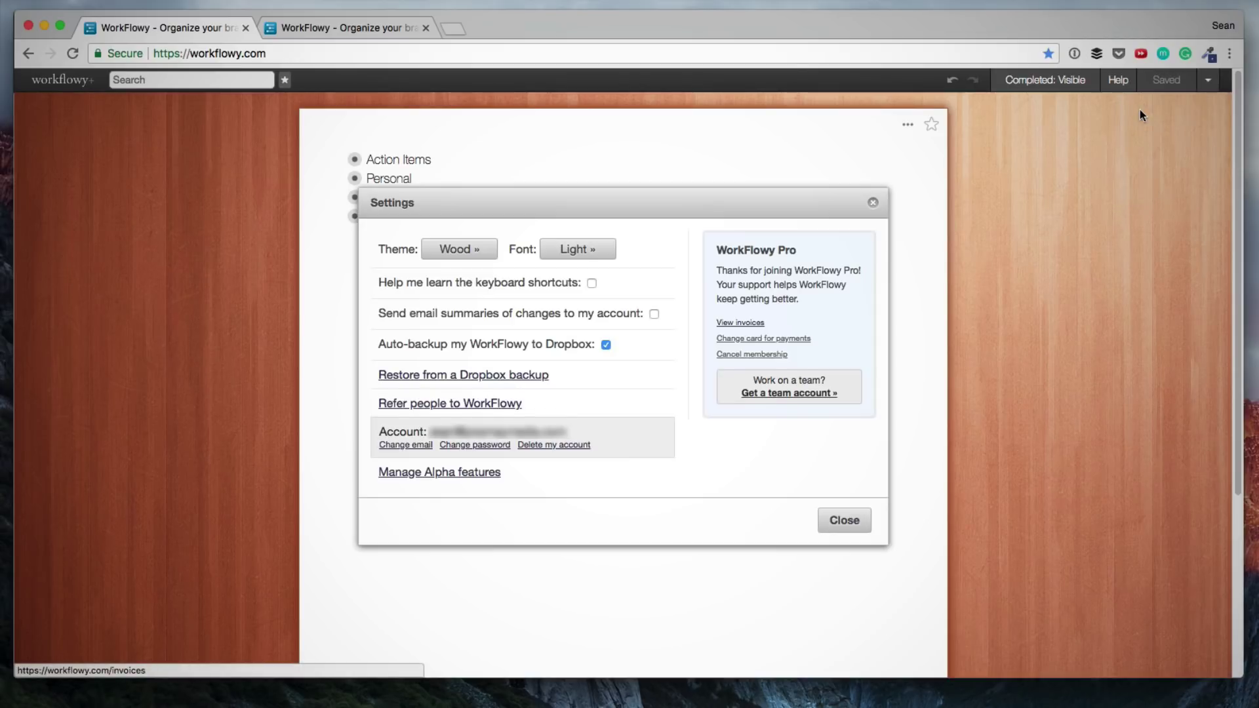
pyautogui.click(464, 250)
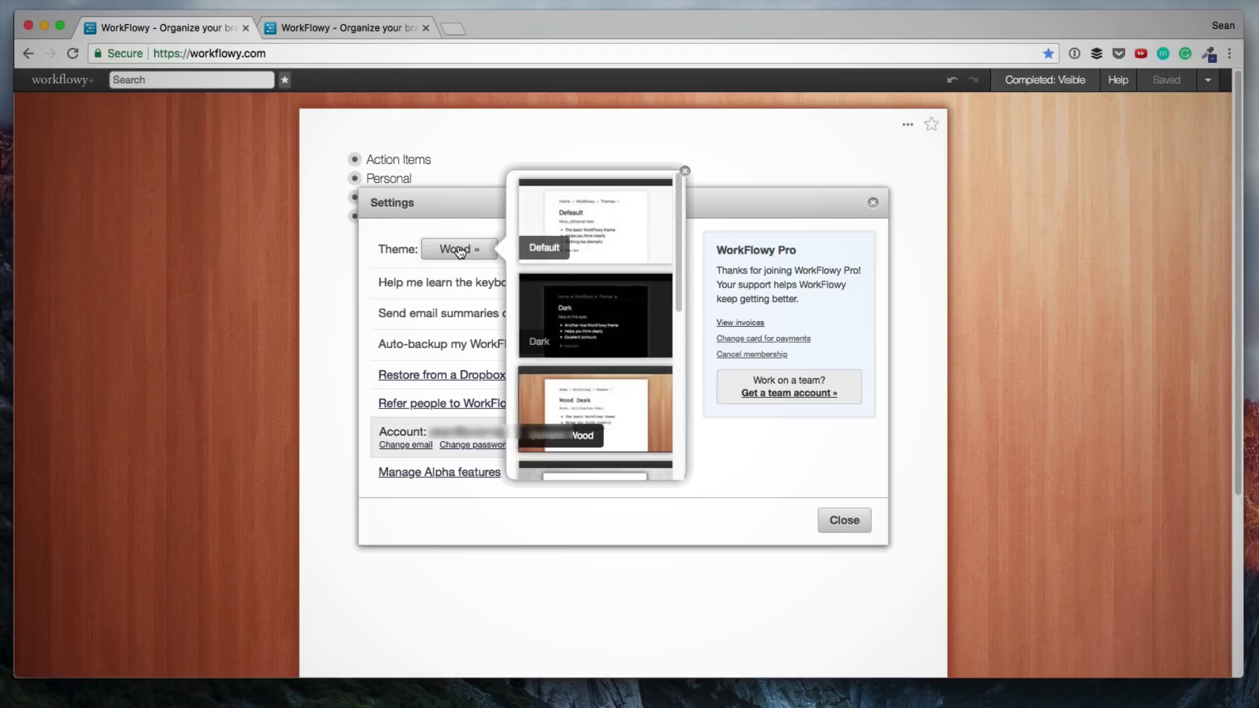
pyautogui.click(593, 312)
pyautogui.scroll(-3, 634, 404)
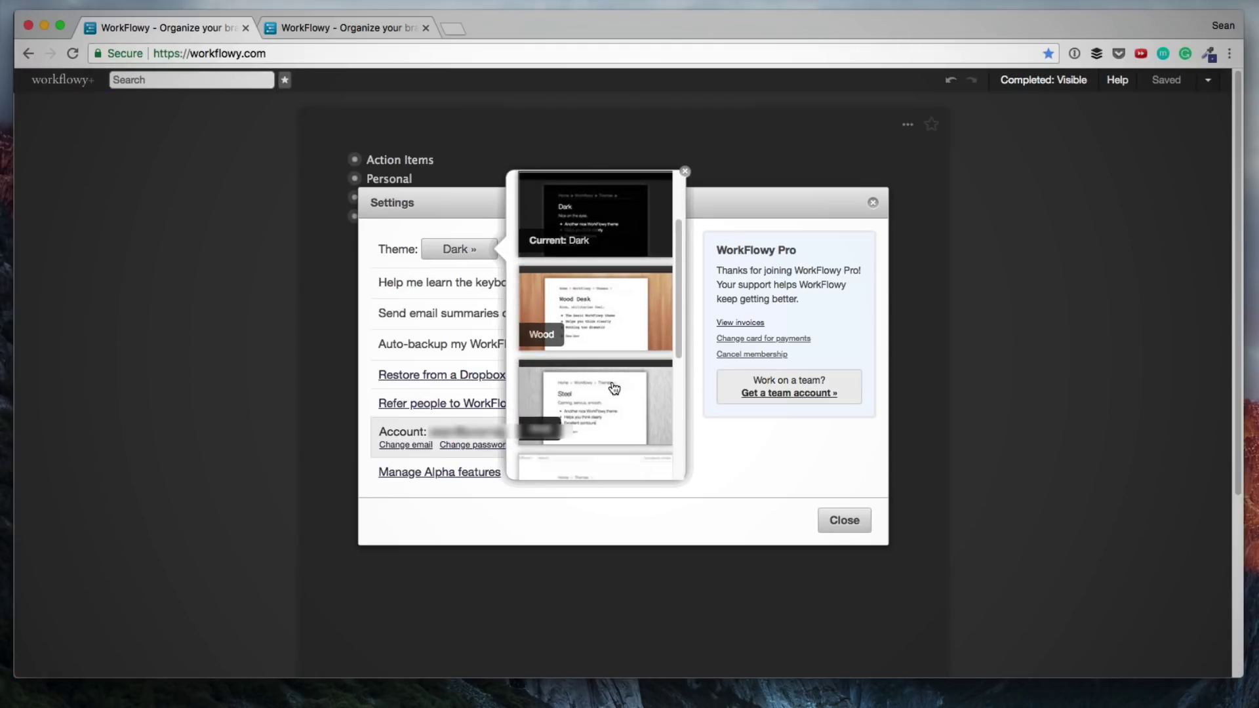
pyautogui.click(612, 386)
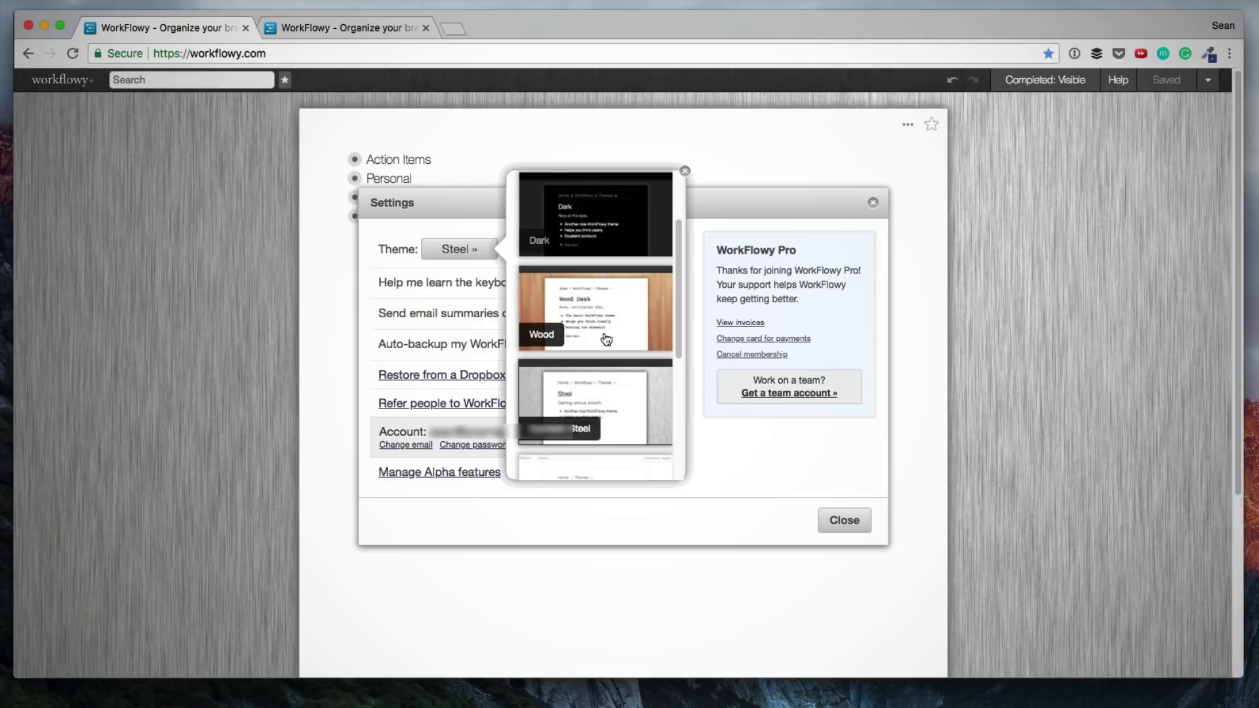
pyautogui.scroll(-3, 604, 332)
pyautogui.scroll(-1, 619, 344)
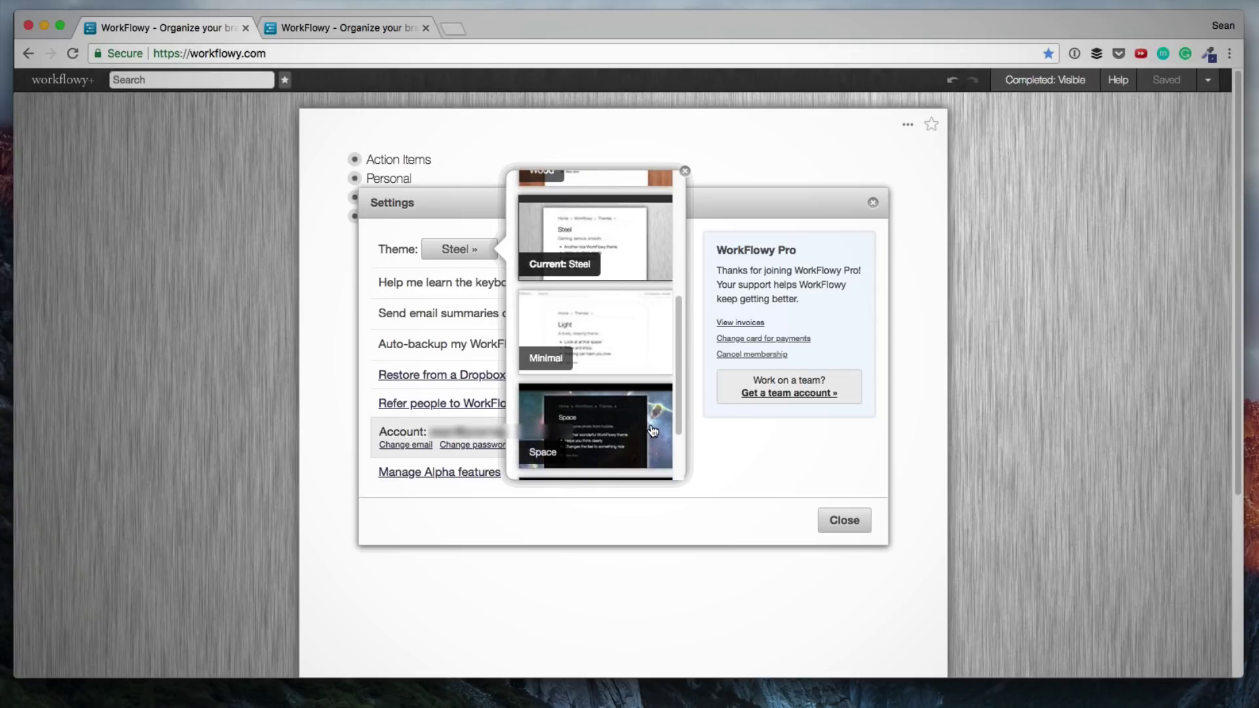
pyautogui.click(653, 429)
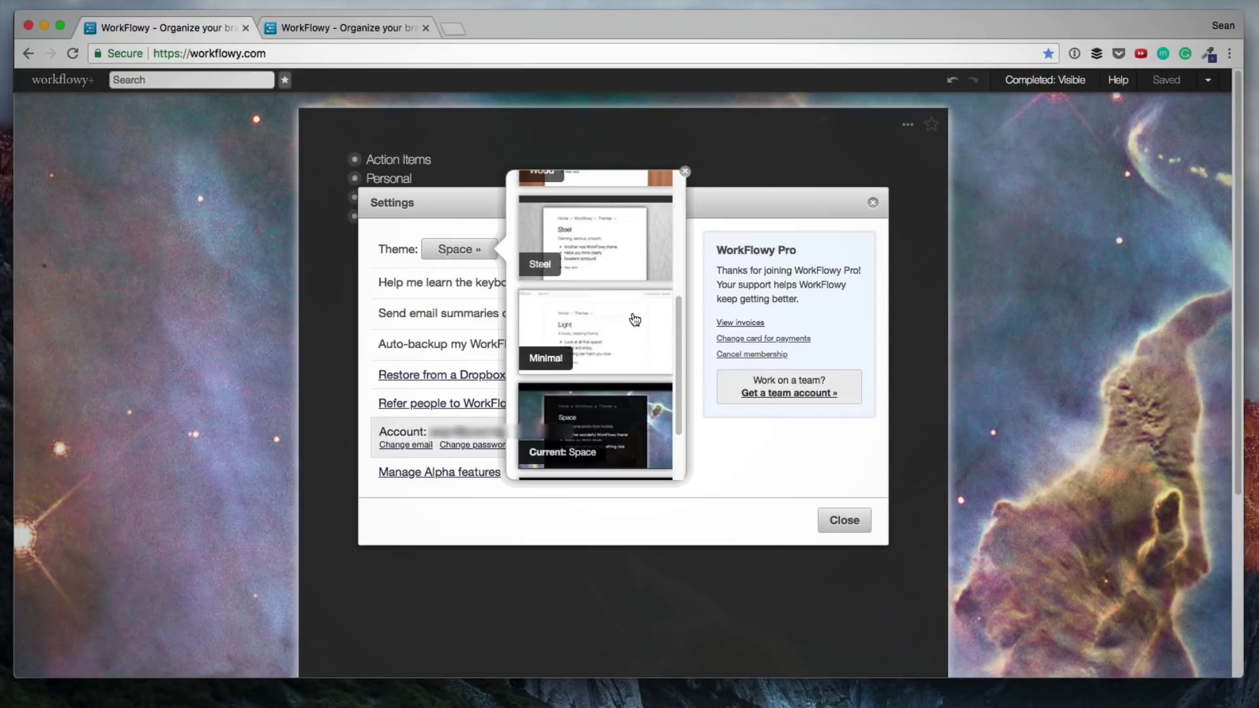
pyautogui.scroll(4, 632, 352)
pyautogui.click(596, 471)
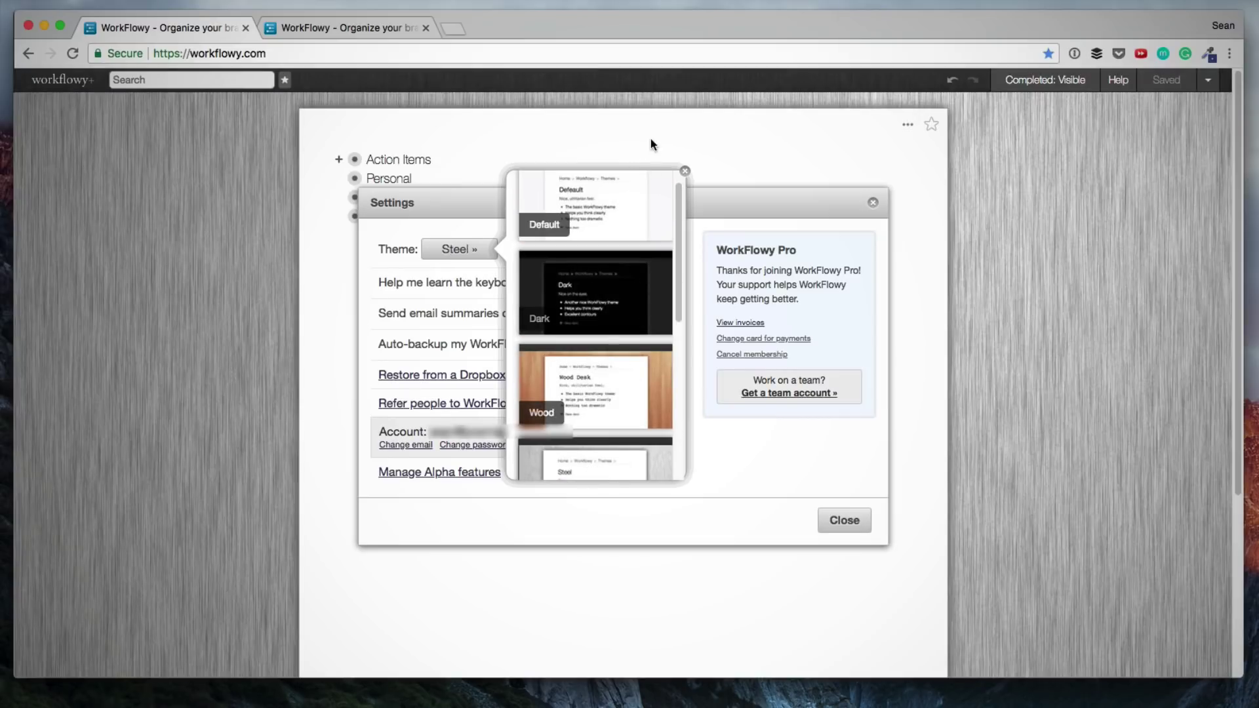
pyautogui.click(685, 174)
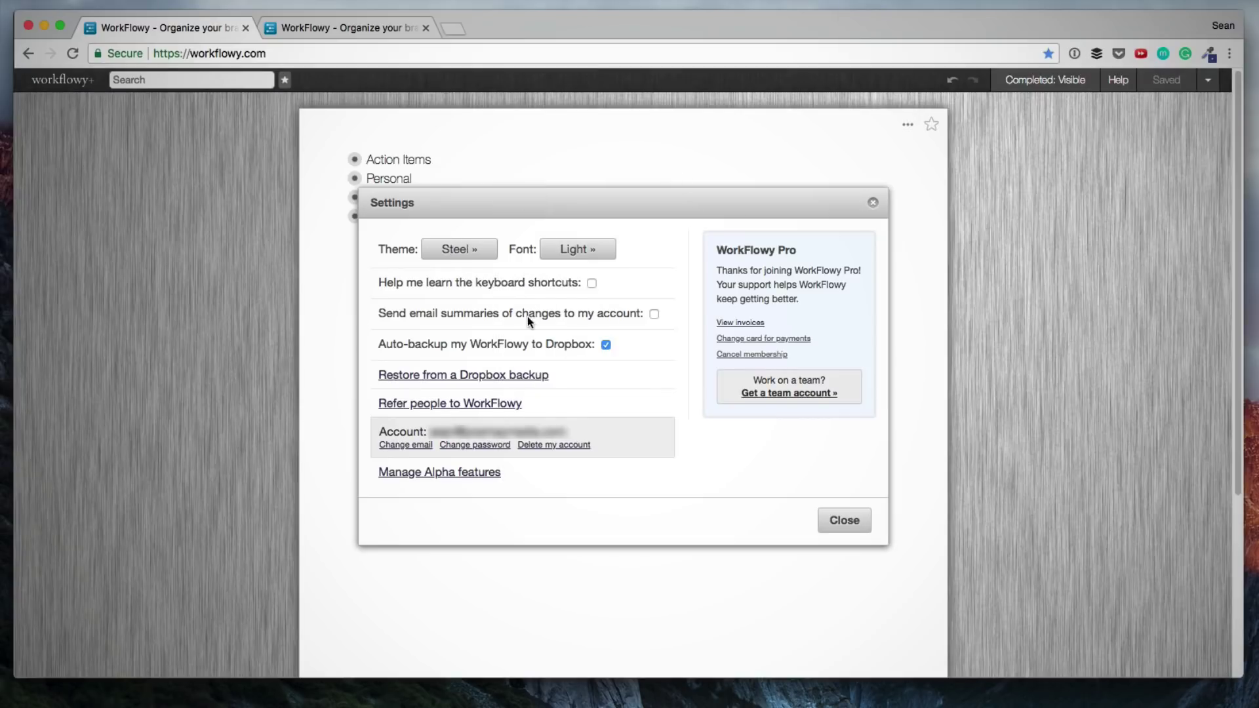
pyautogui.click(589, 251)
pyautogui.click(454, 249)
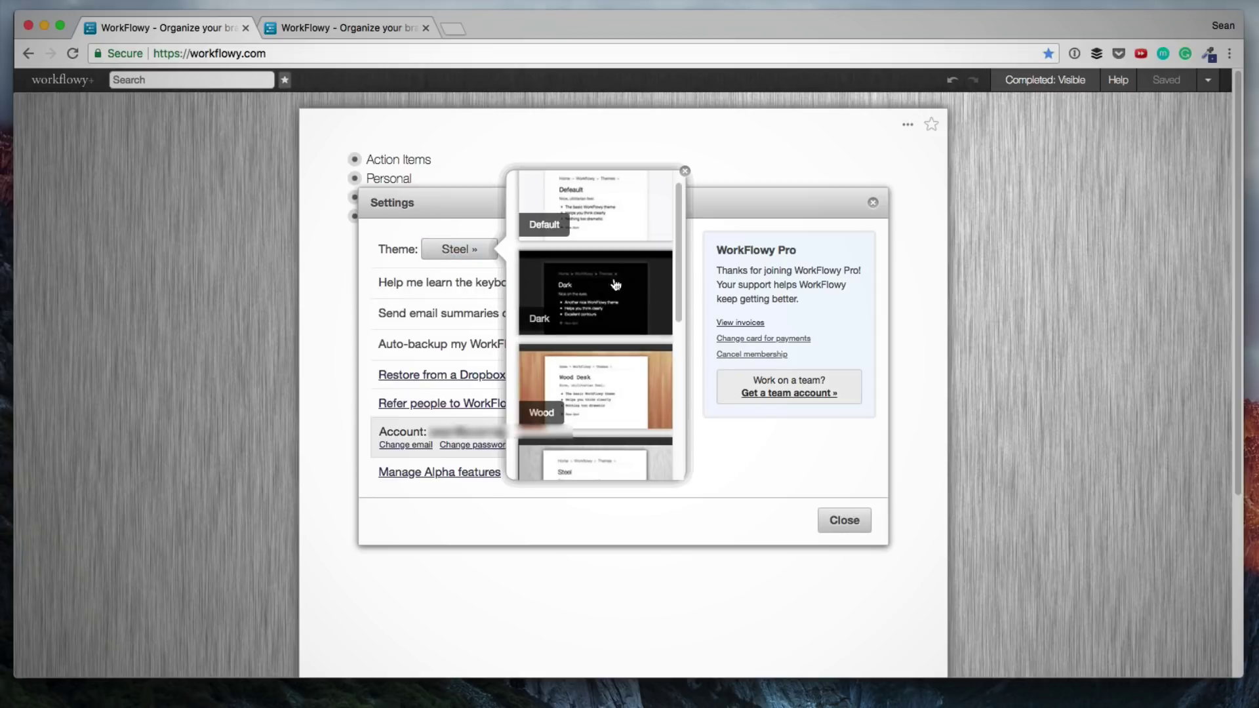
pyautogui.click(623, 384)
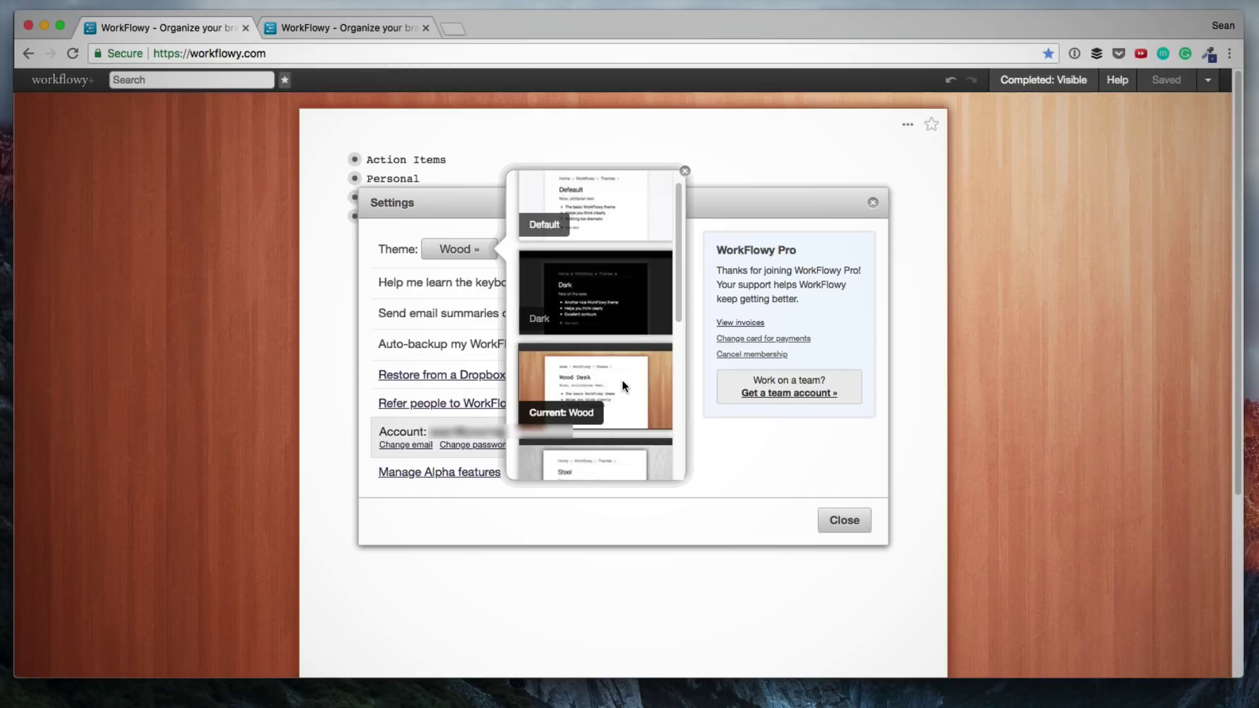
pyautogui.click(716, 213)
pyautogui.click(590, 251)
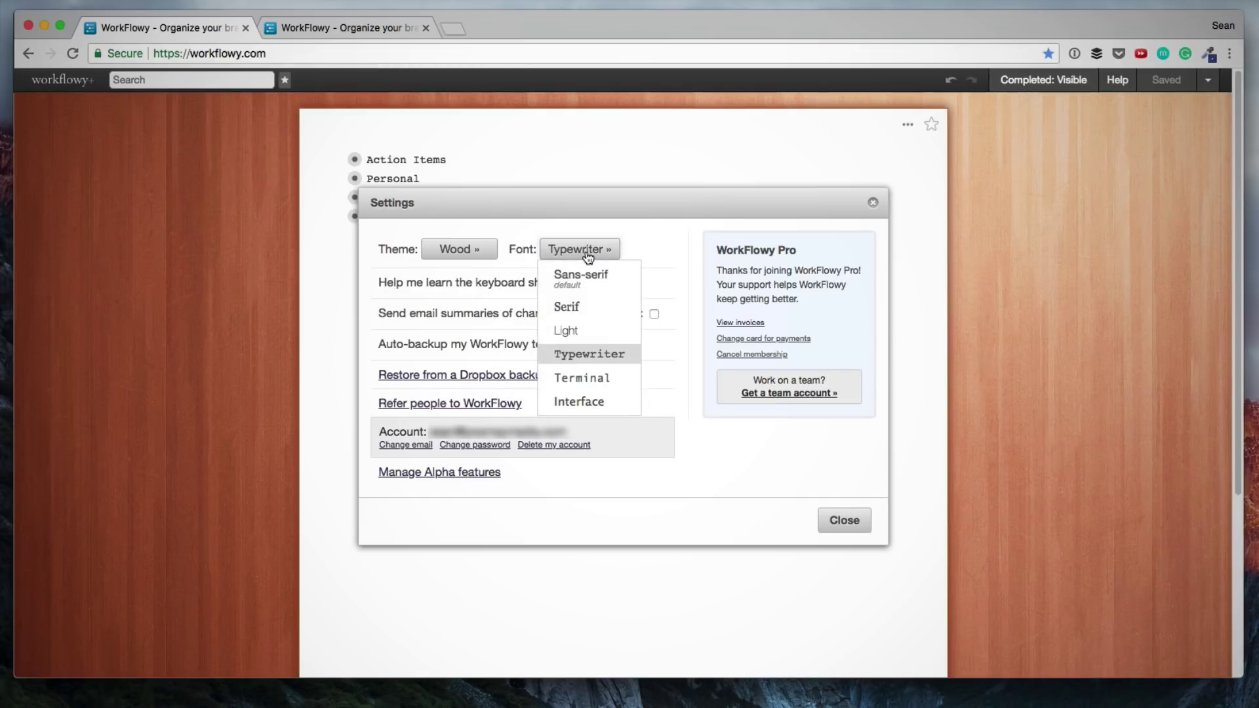
pyautogui.click(572, 330)
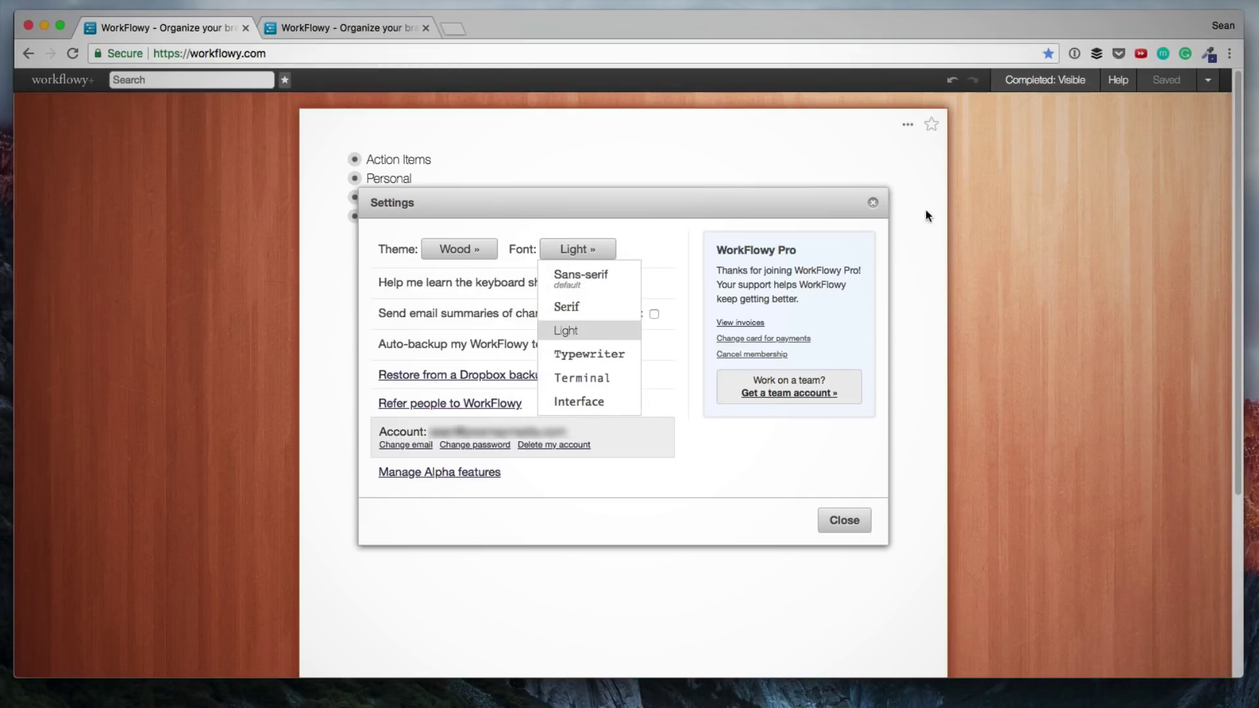
pyautogui.click(873, 203)
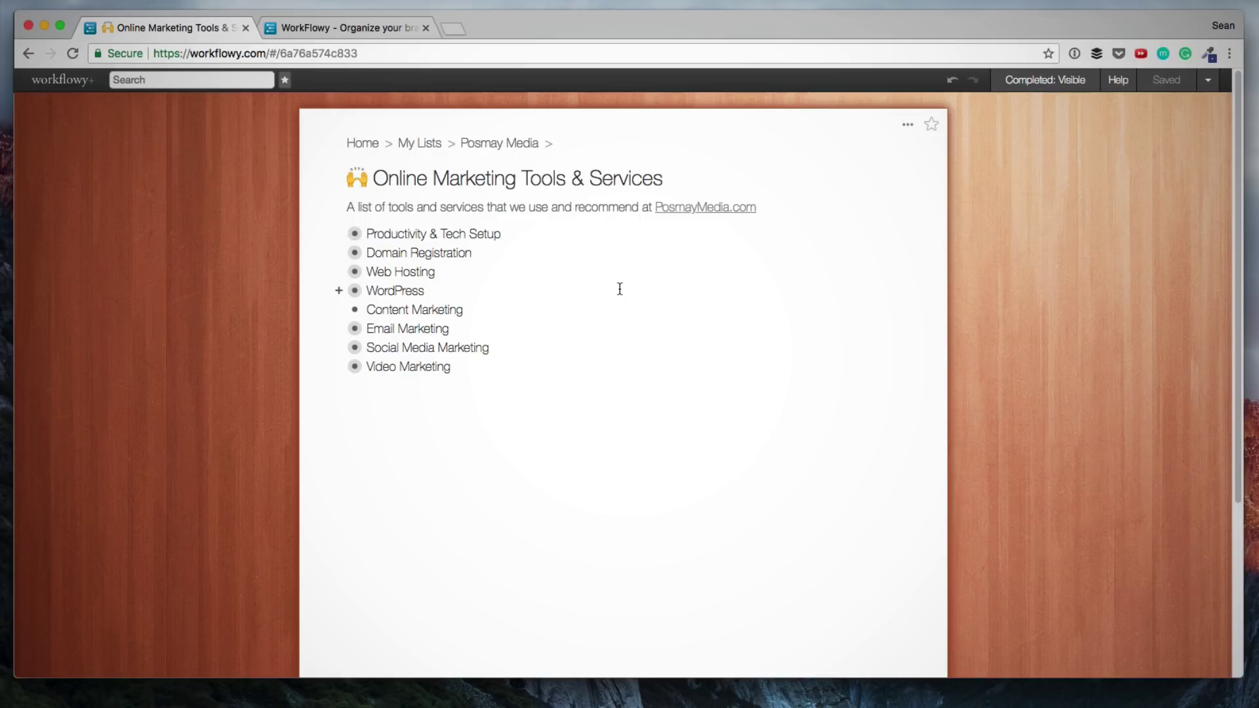
# Step: Expand each category, Productivity & Tech Setup through Video Marketing, then collapse them all
pyautogui.click(339, 235)
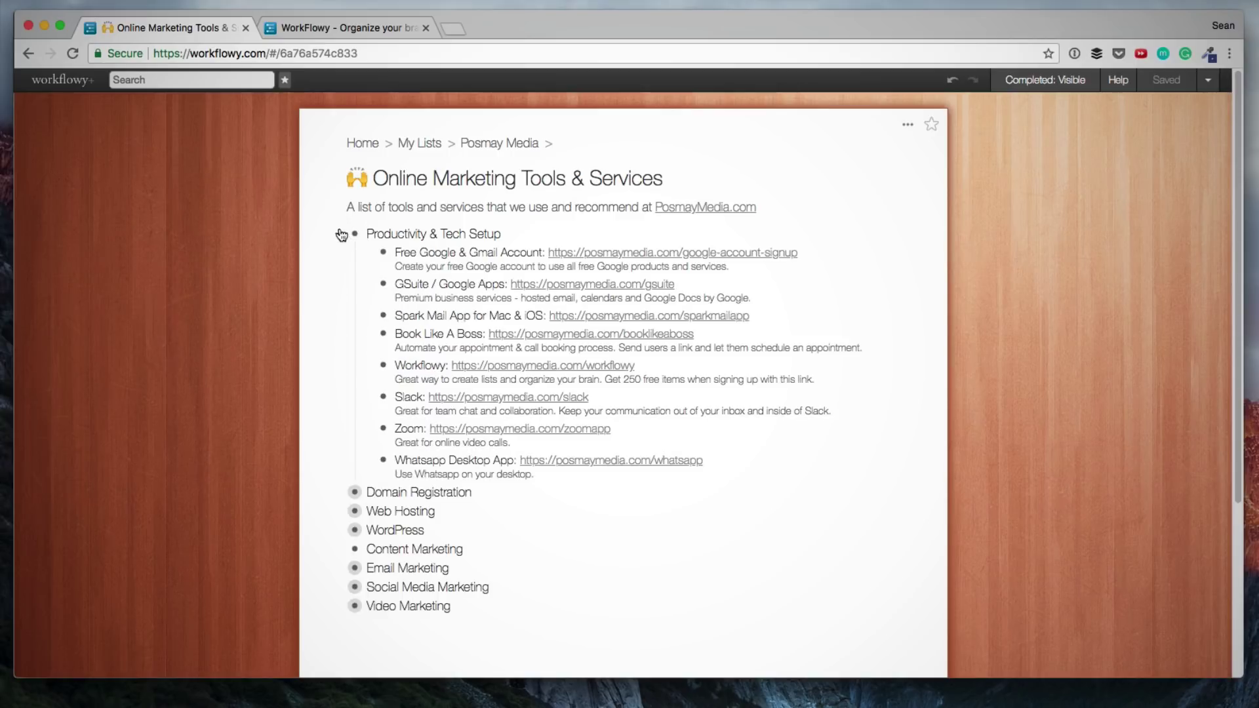
pyautogui.click(339, 492)
pyautogui.scroll(-3, 340, 438)
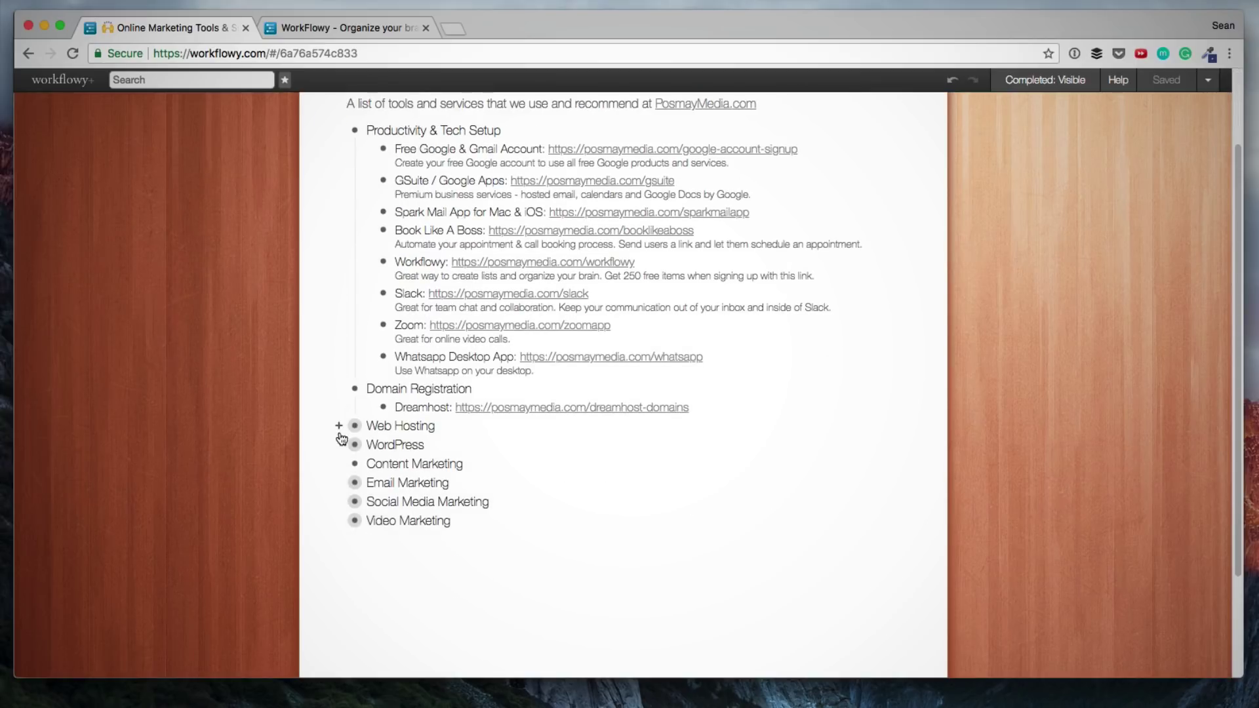
pyautogui.click(341, 425)
pyautogui.scroll(-3, 348, 387)
pyautogui.click(340, 418)
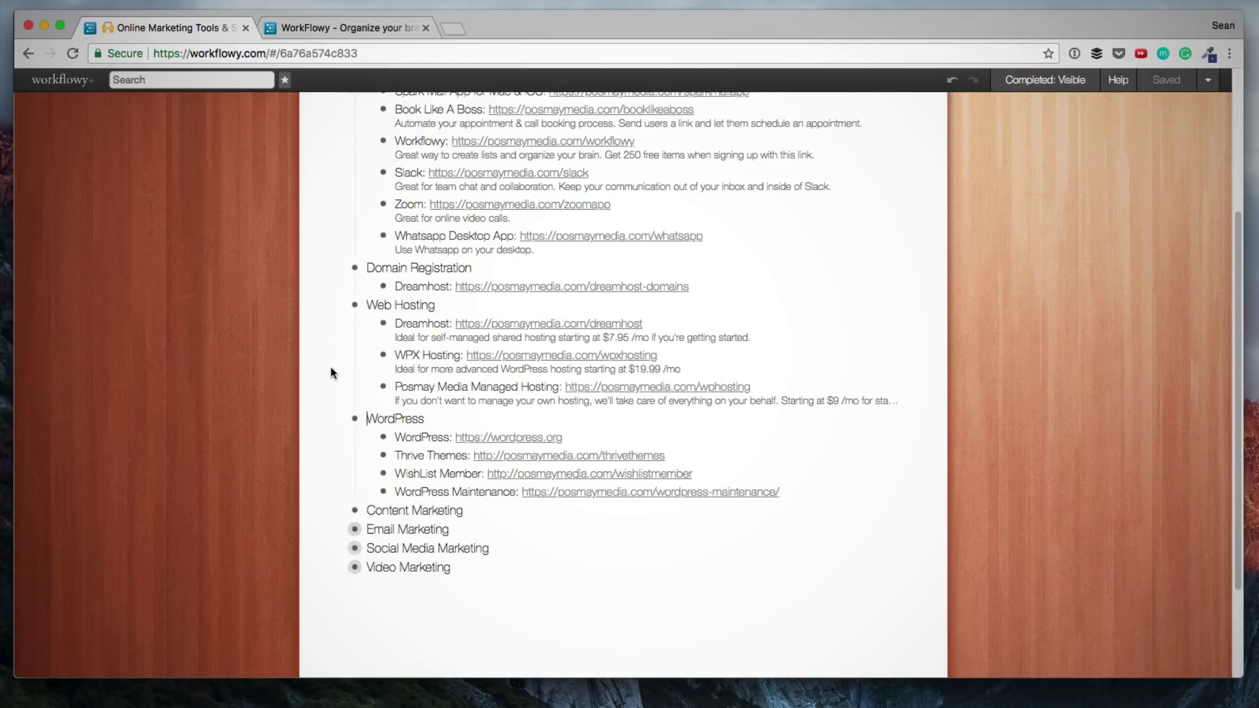
pyautogui.scroll(-3, 341, 412)
pyautogui.click(340, 403)
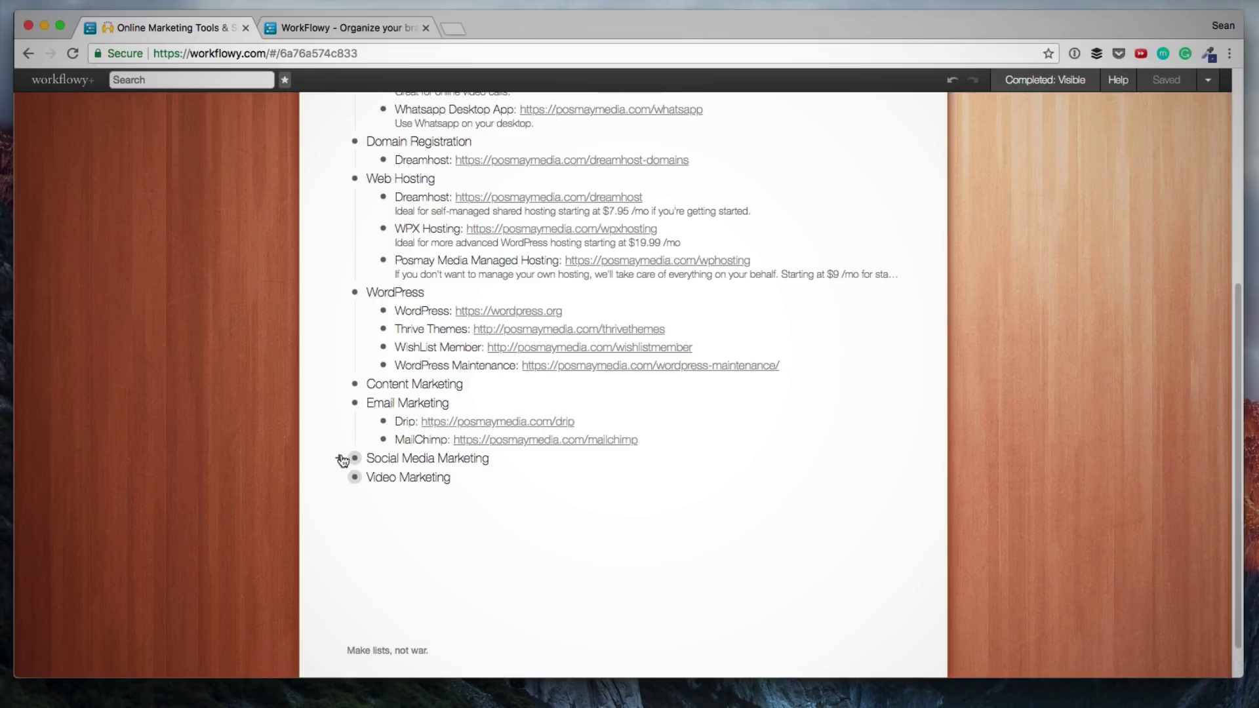
pyautogui.click(340, 457)
pyautogui.click(341, 540)
pyautogui.scroll(10, 712, 420)
pyautogui.press('super+Up')
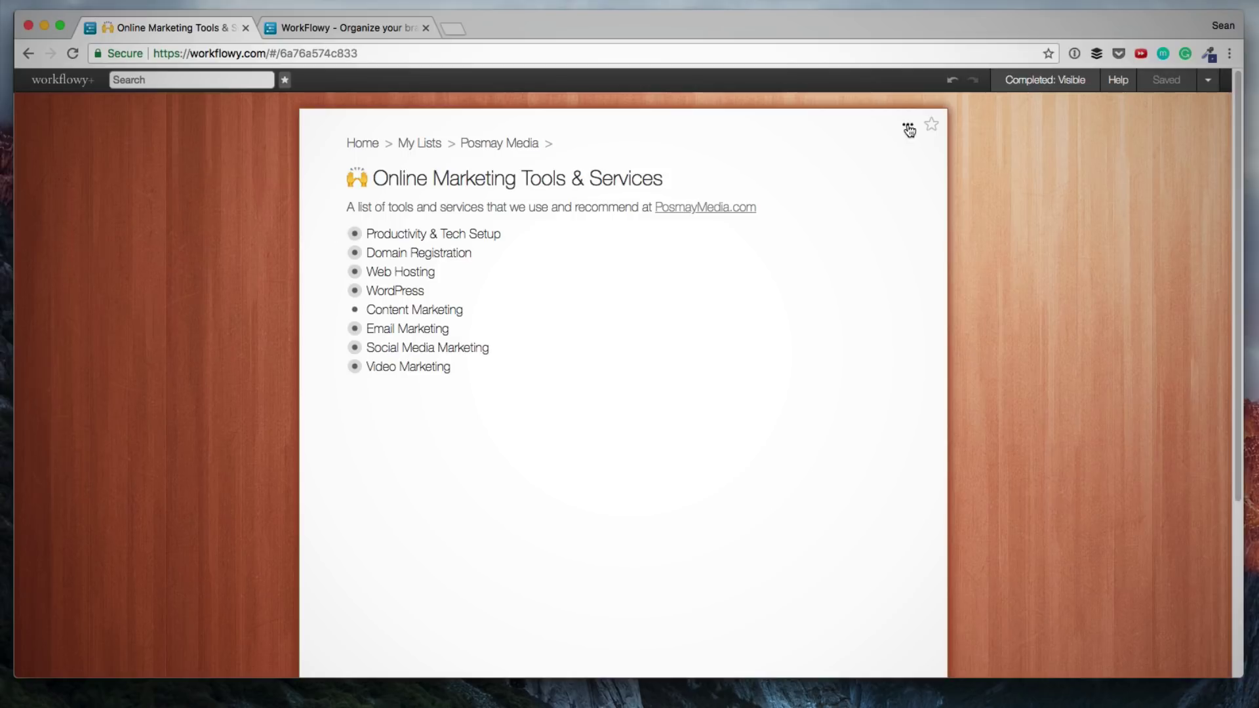
pyautogui.moveTo(908, 126)
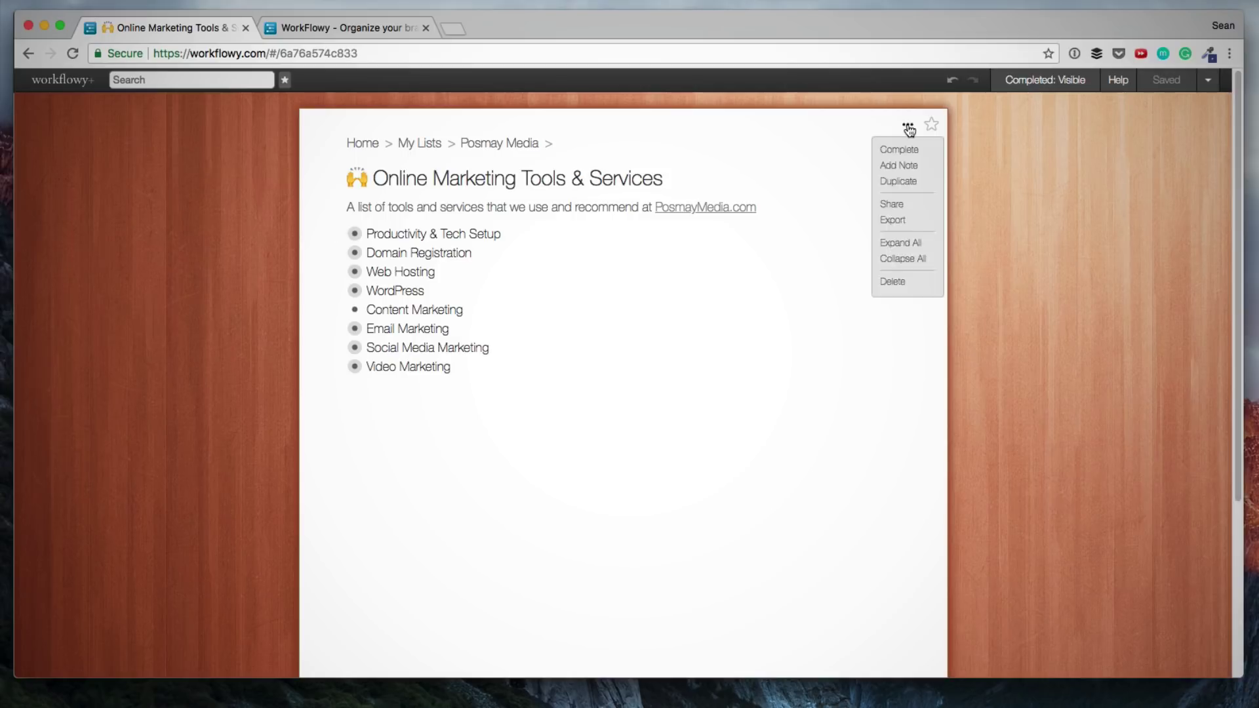
pyautogui.click(908, 245)
pyautogui.scroll(-10, 859, 325)
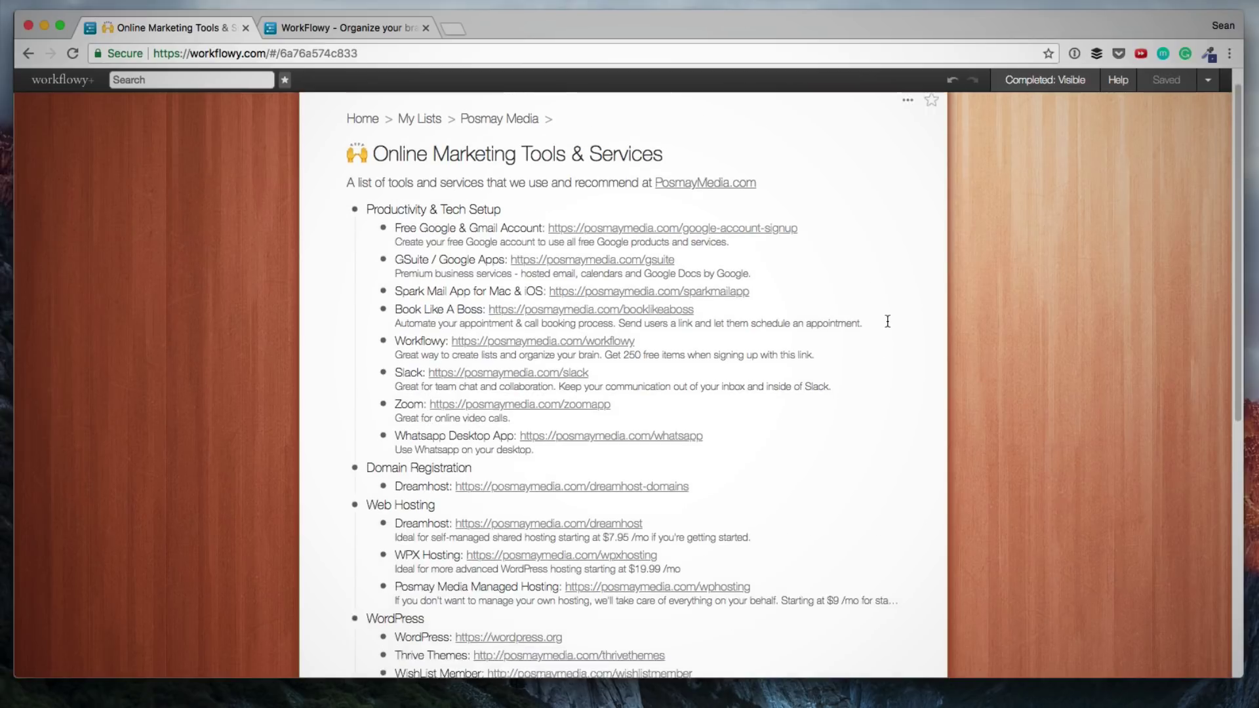
pyautogui.scroll(10, 856, 329)
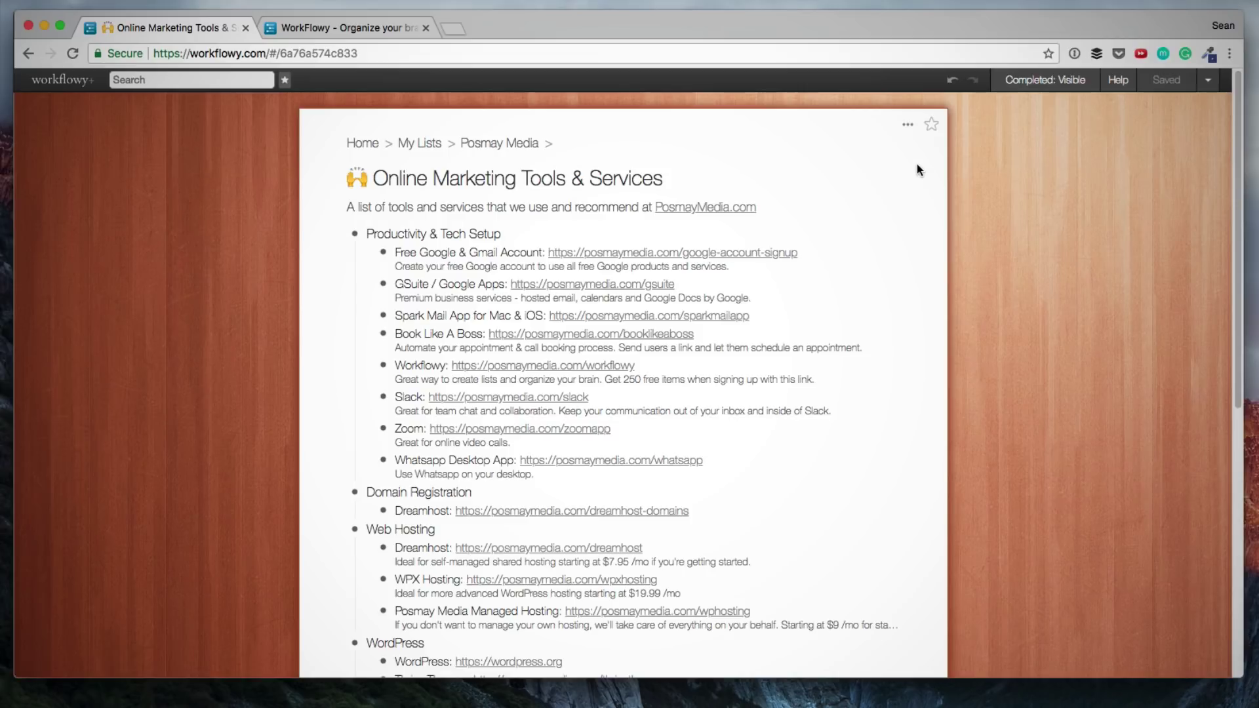
pyautogui.click(908, 128)
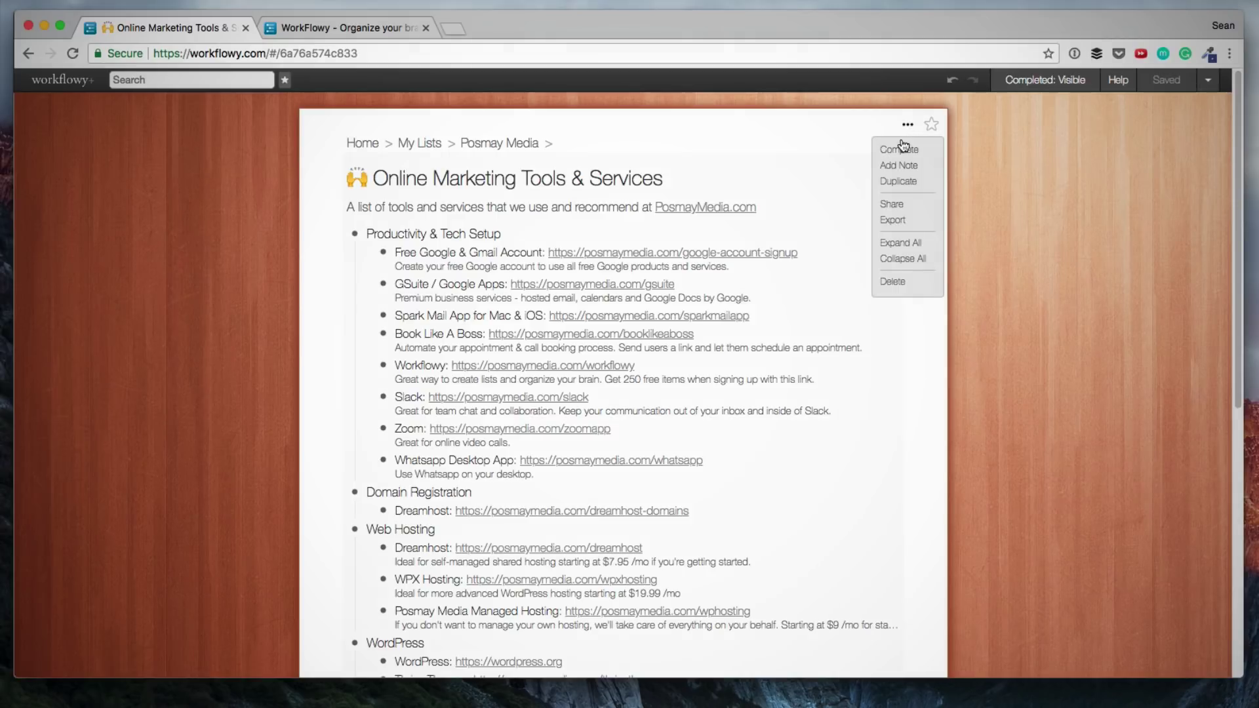
pyautogui.click(918, 263)
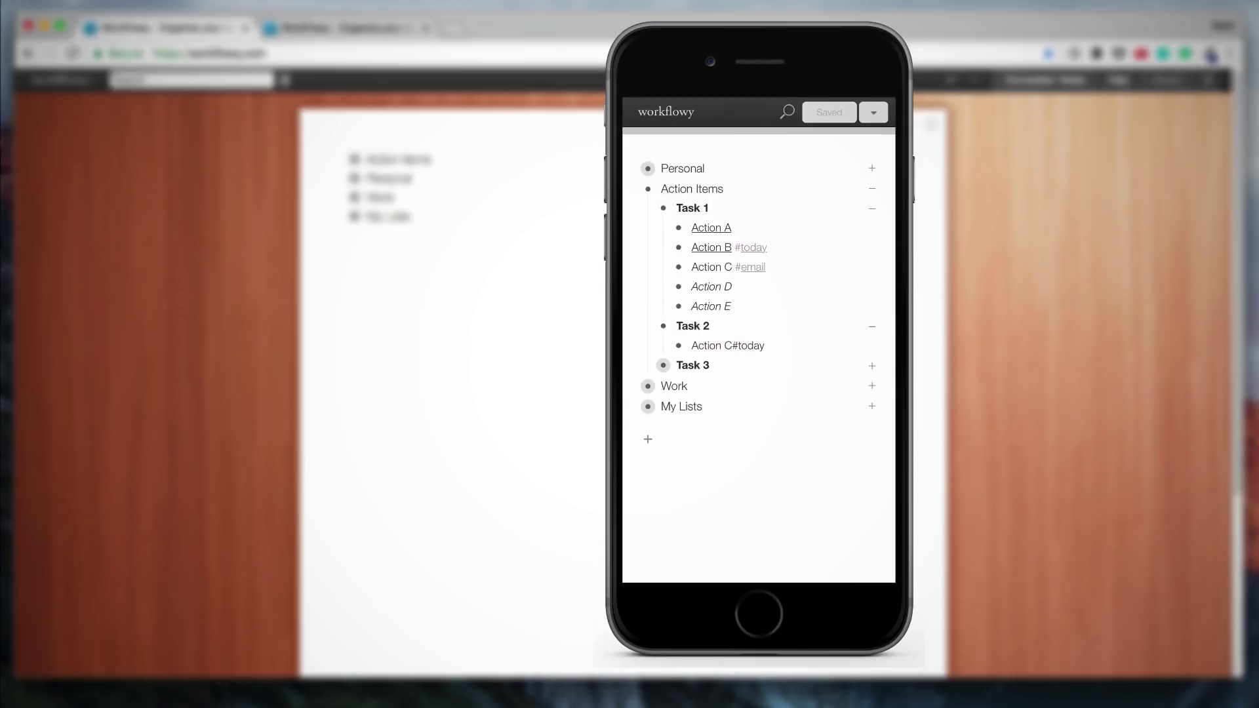
# Step: Fold Action Items on the iPhone Home outline to hide its tasks
pyautogui.click(872, 189)
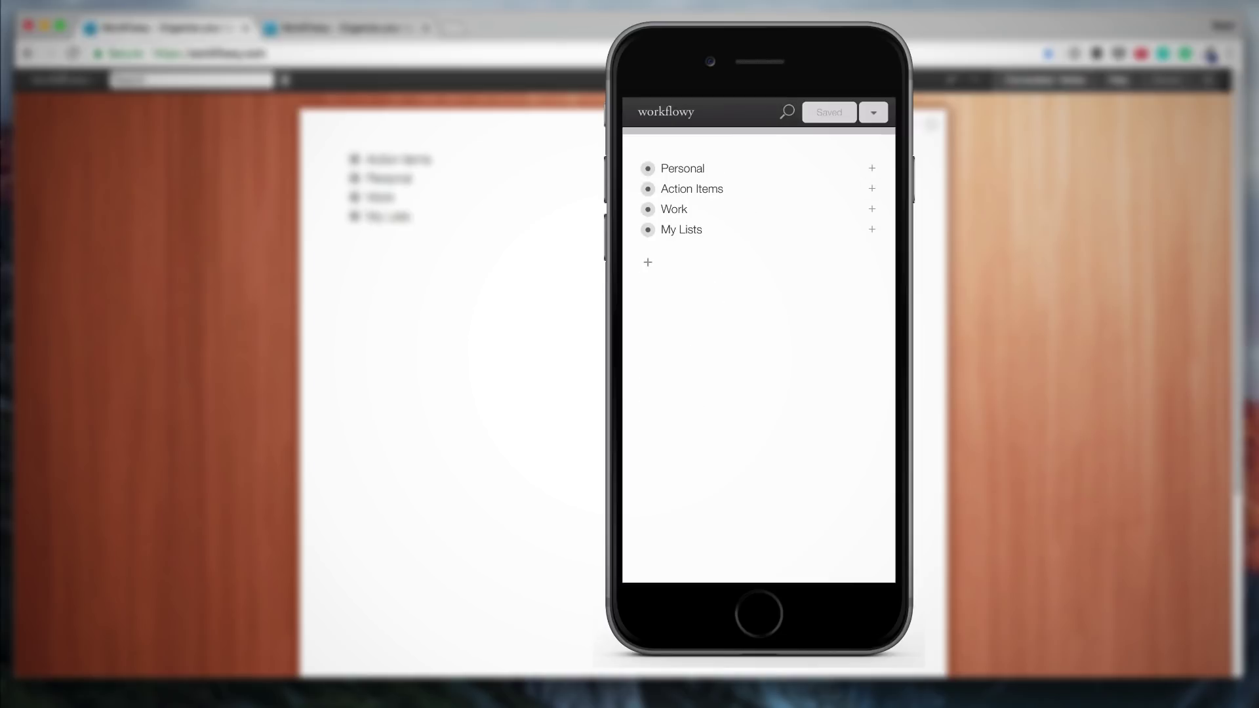